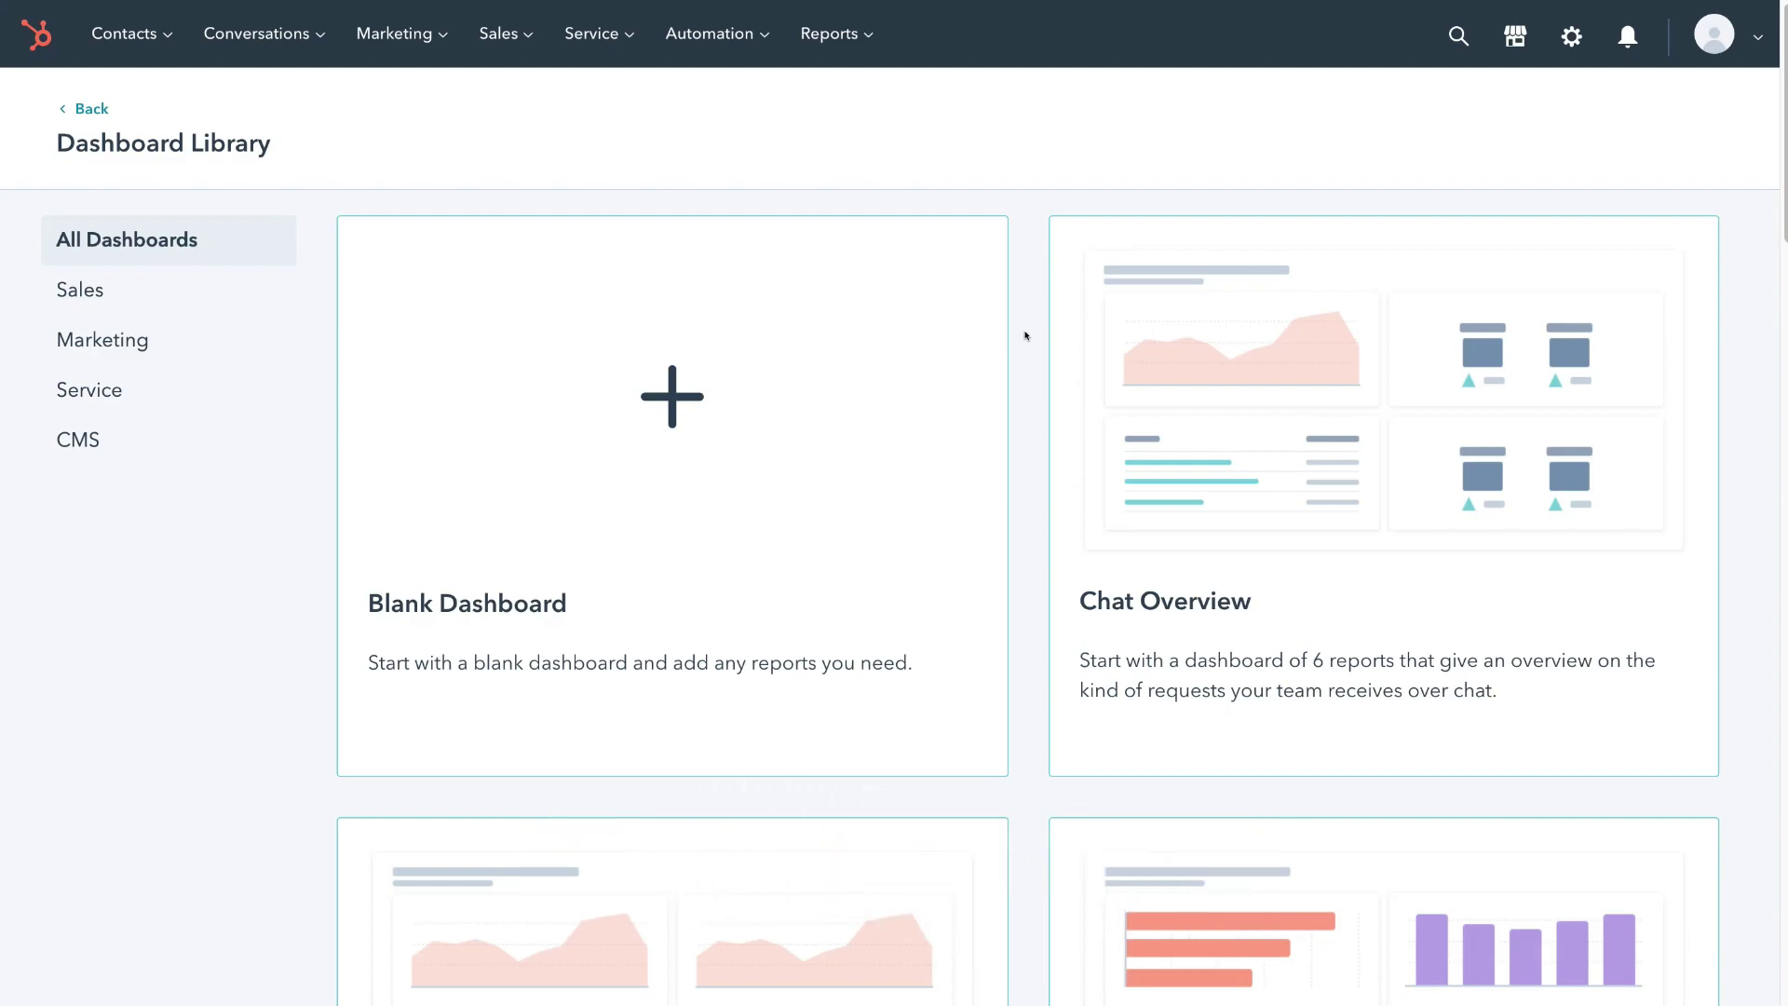
Open the landing pages area and start creating a free landing page.
click(411, 37)
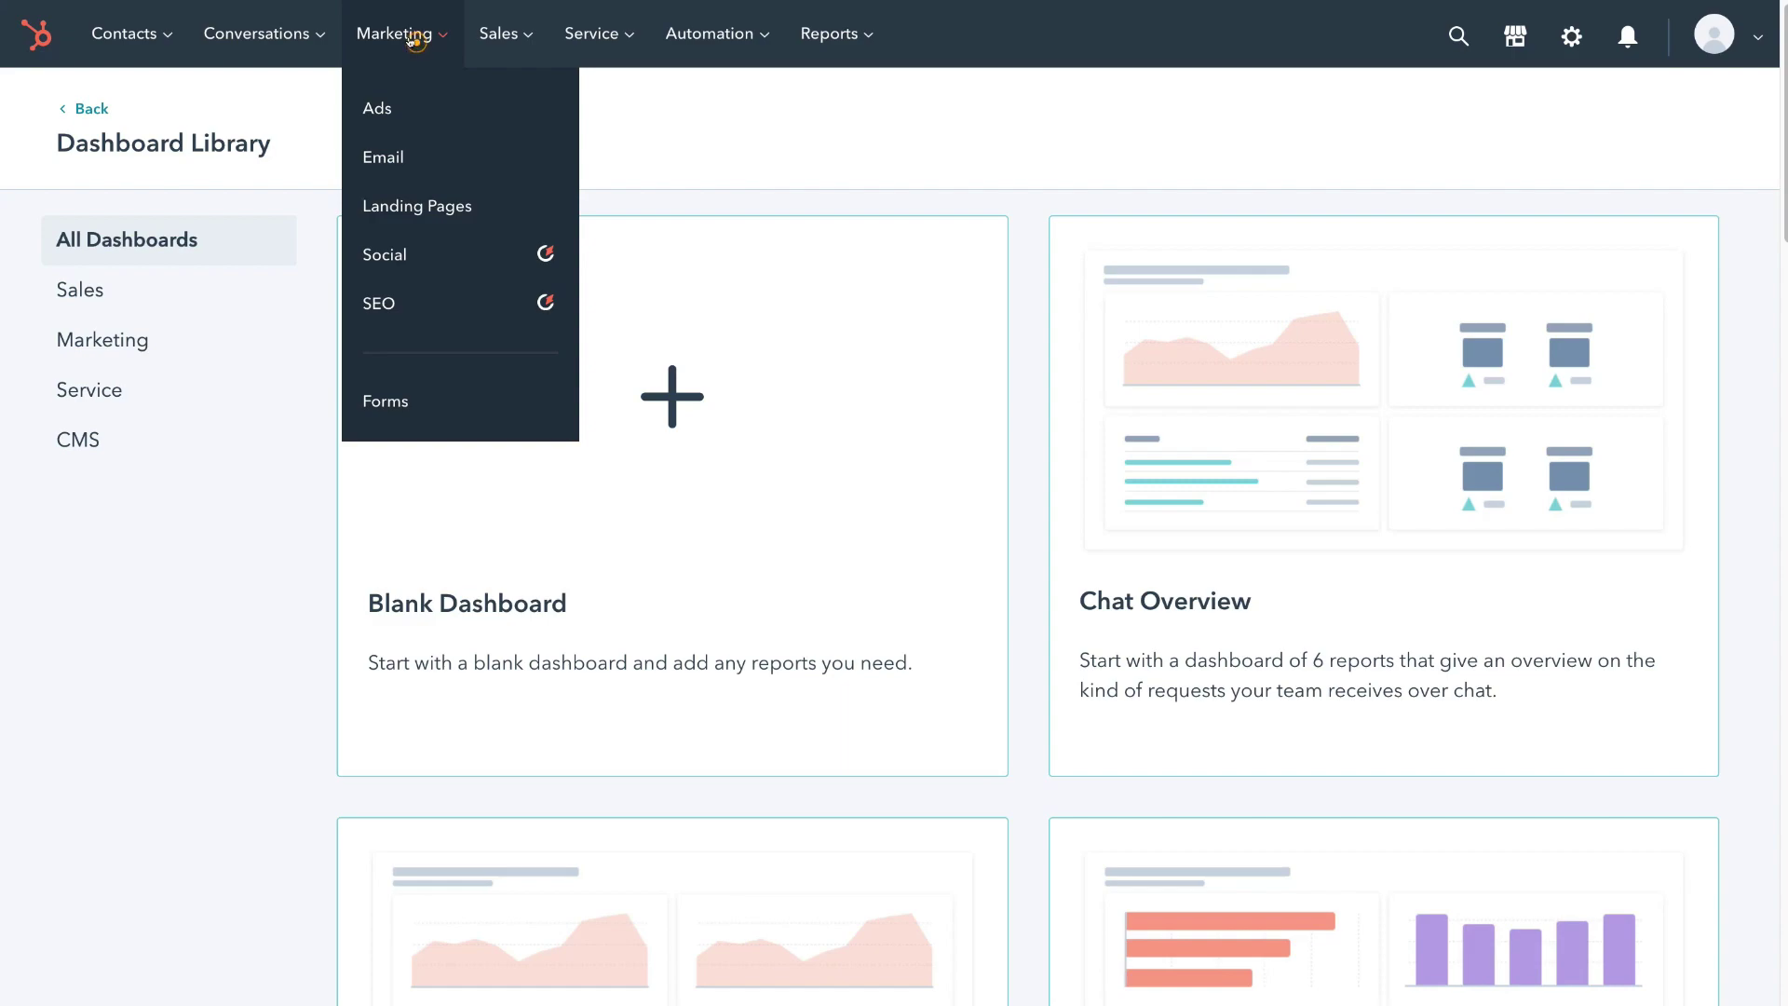
click(518, 205)
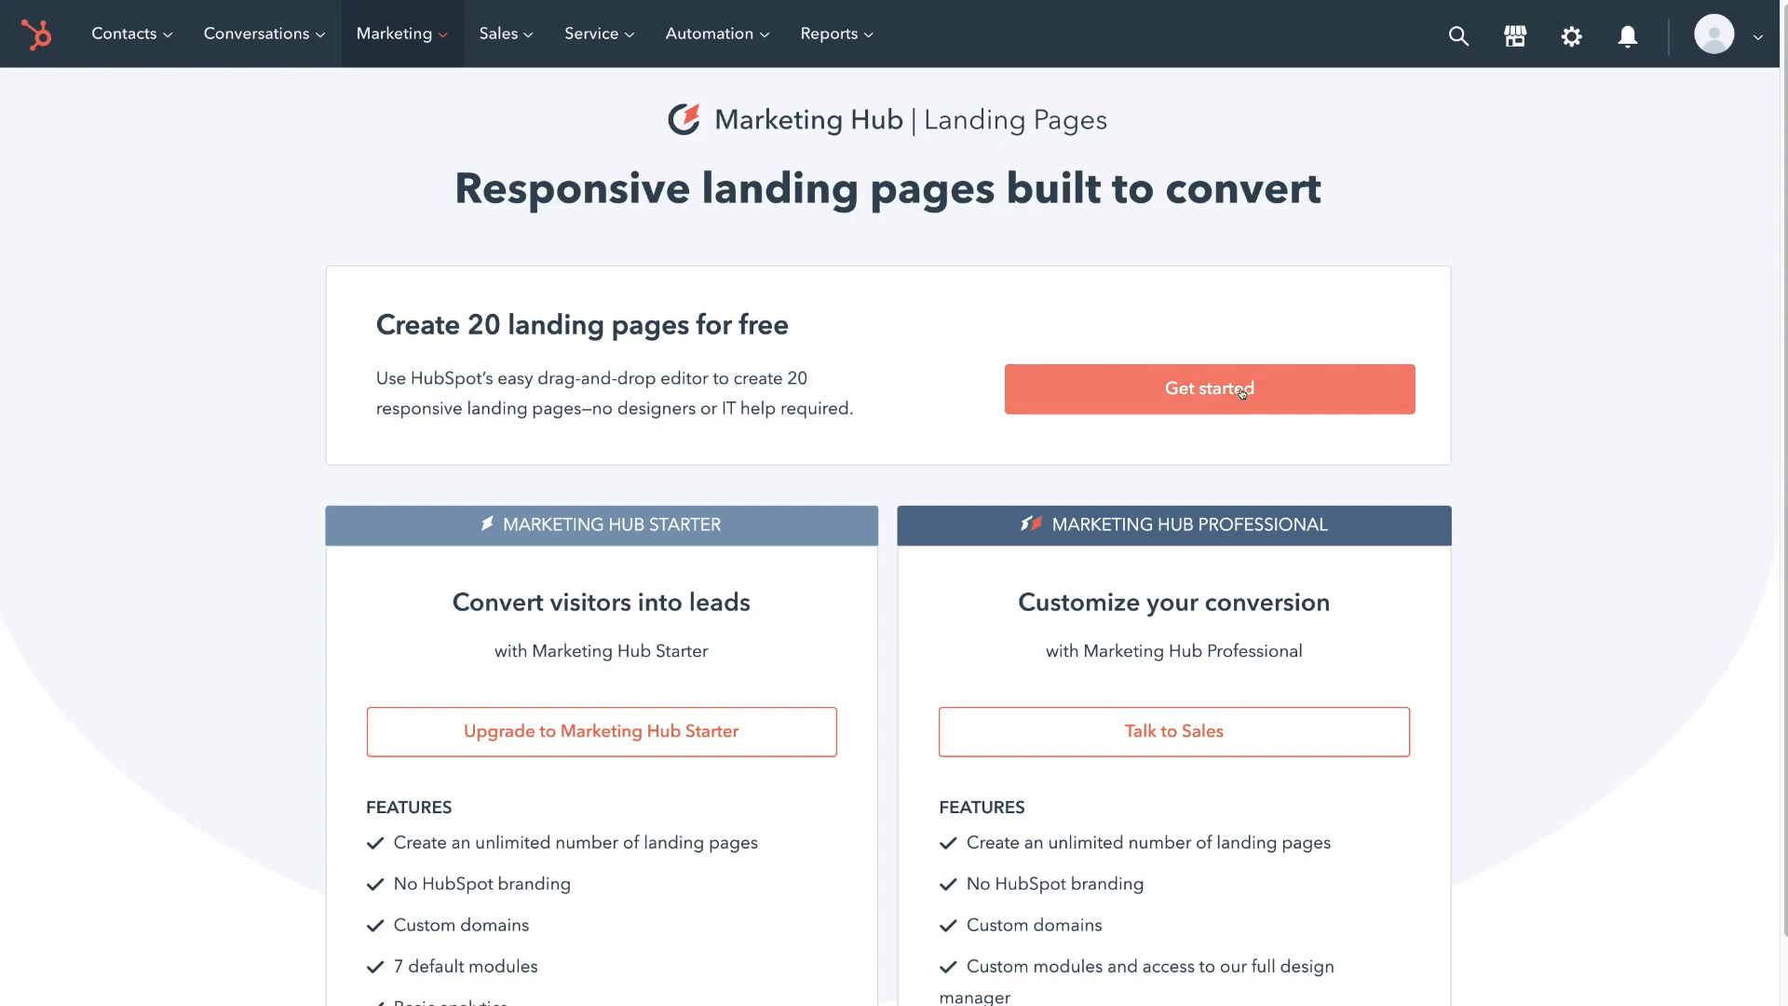
click(1274, 391)
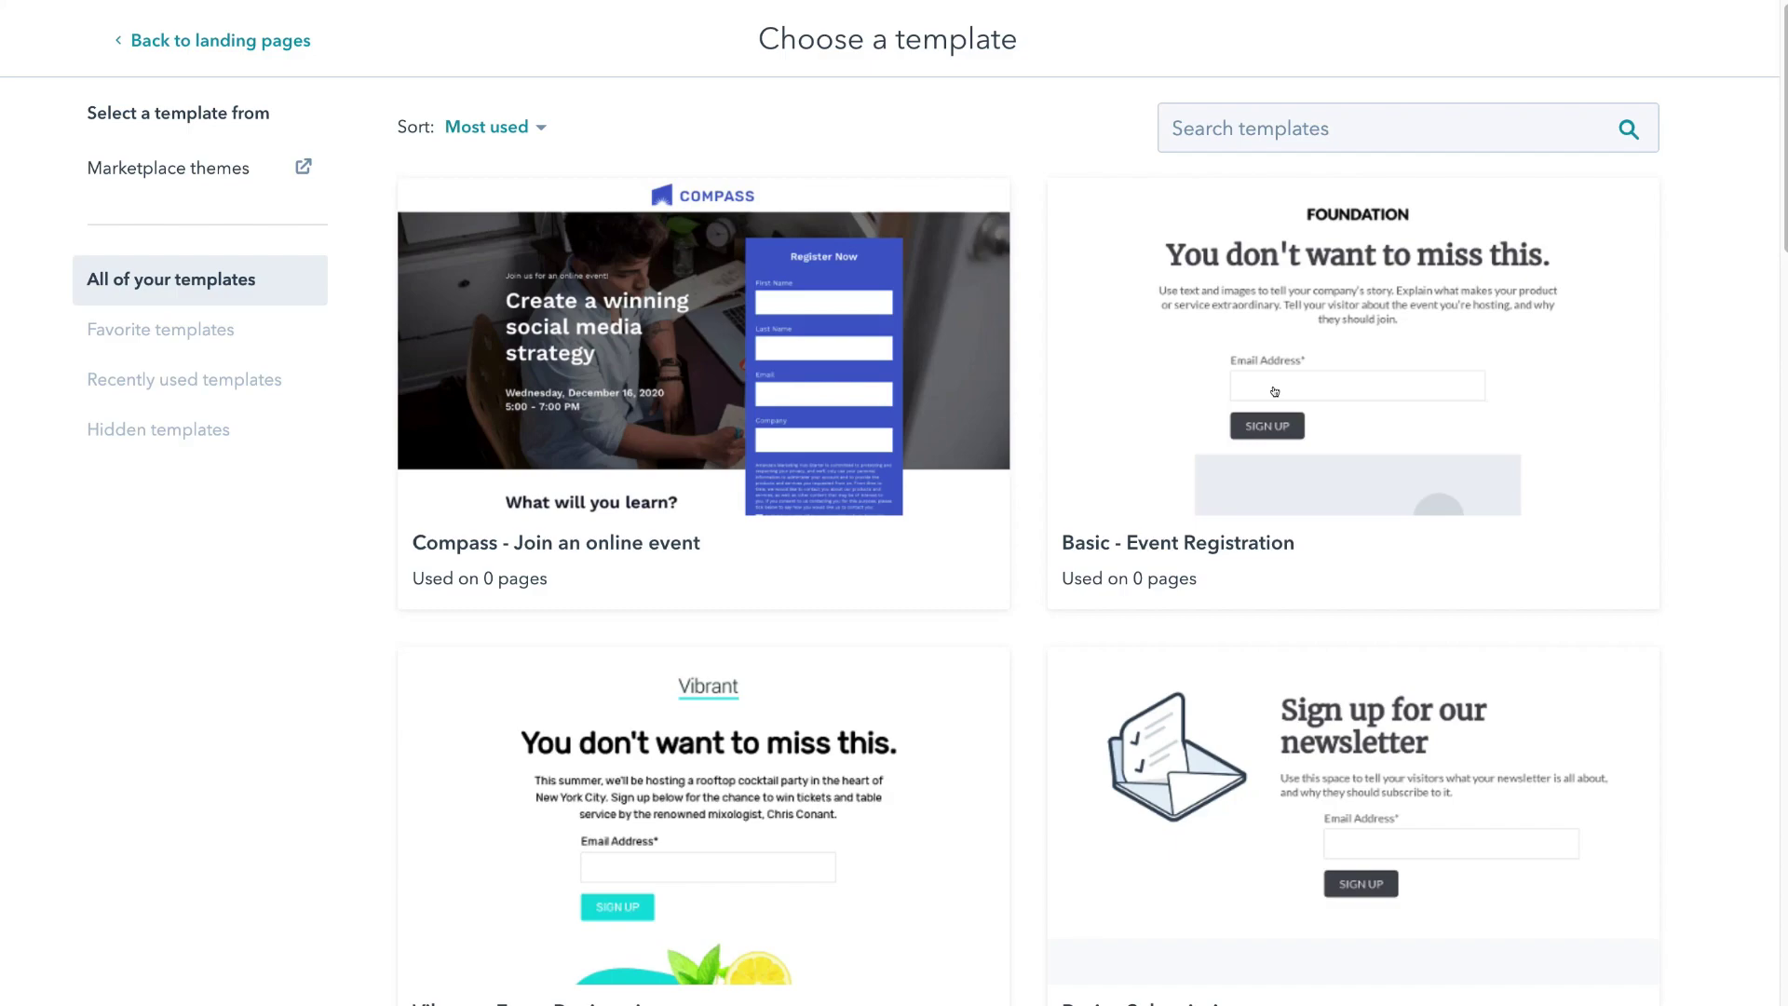
Look through the available landing page templates, from the event registration designs to the Bold and Stellar ones.
mouse_move(1281, 343)
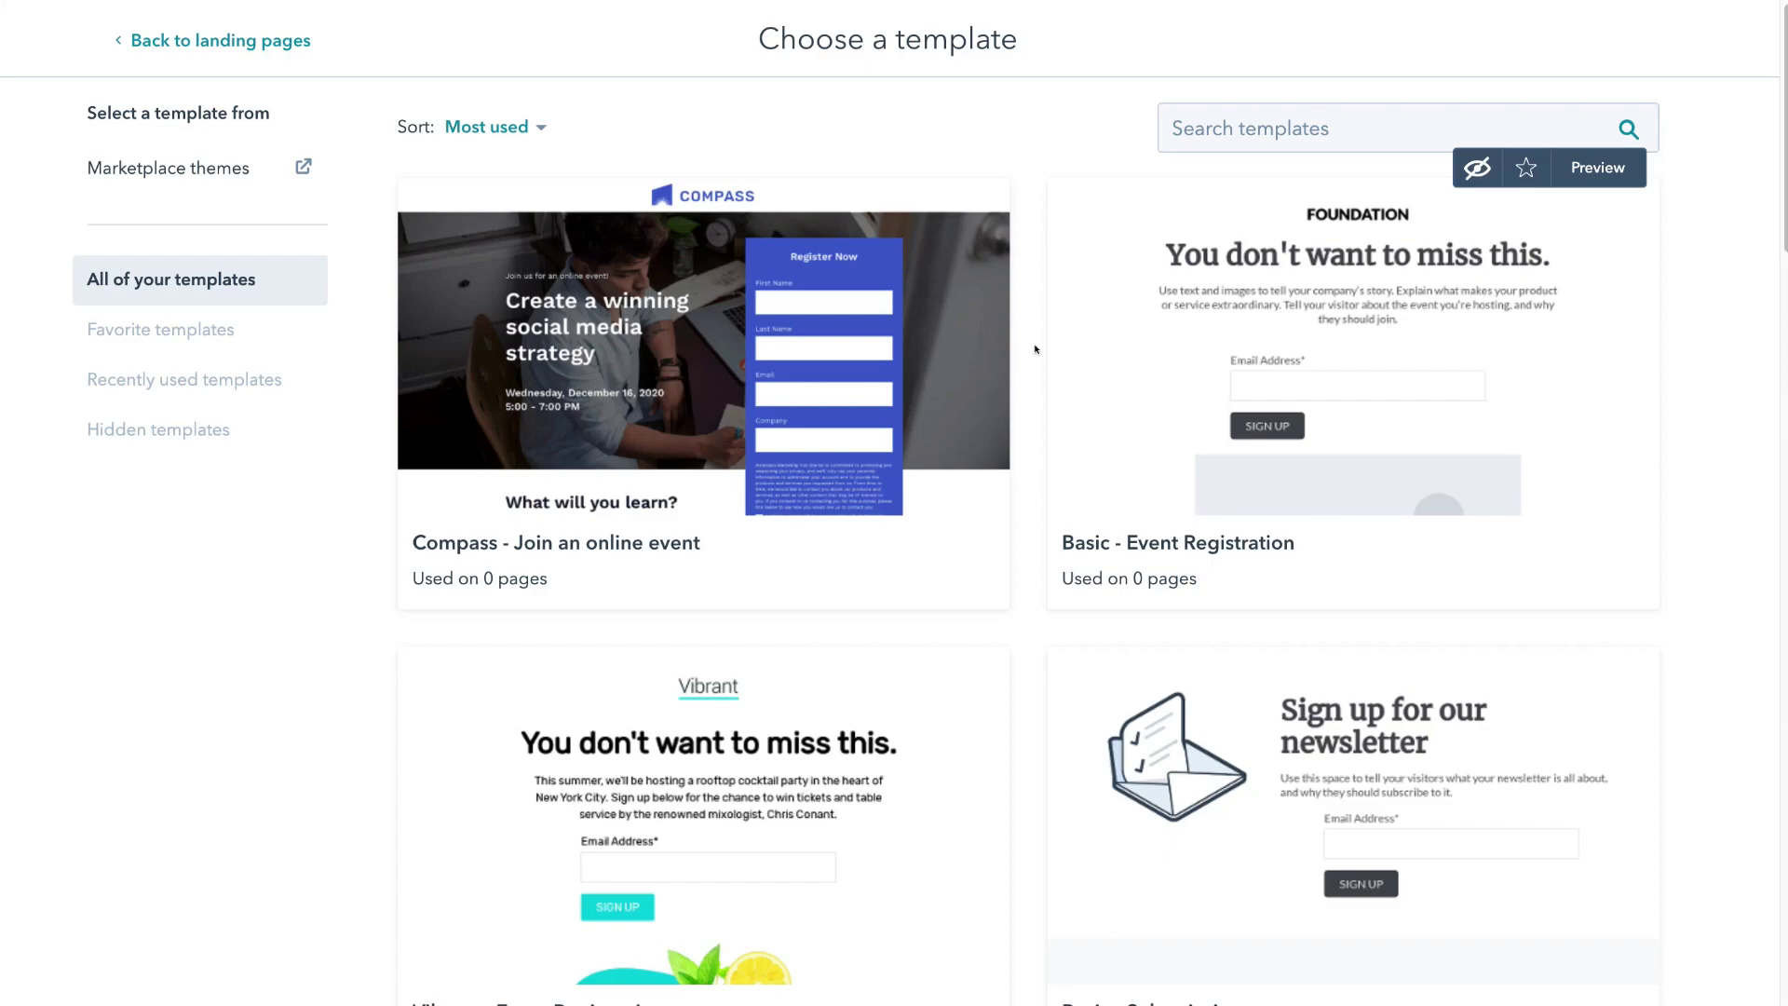
mouse_move(861, 584)
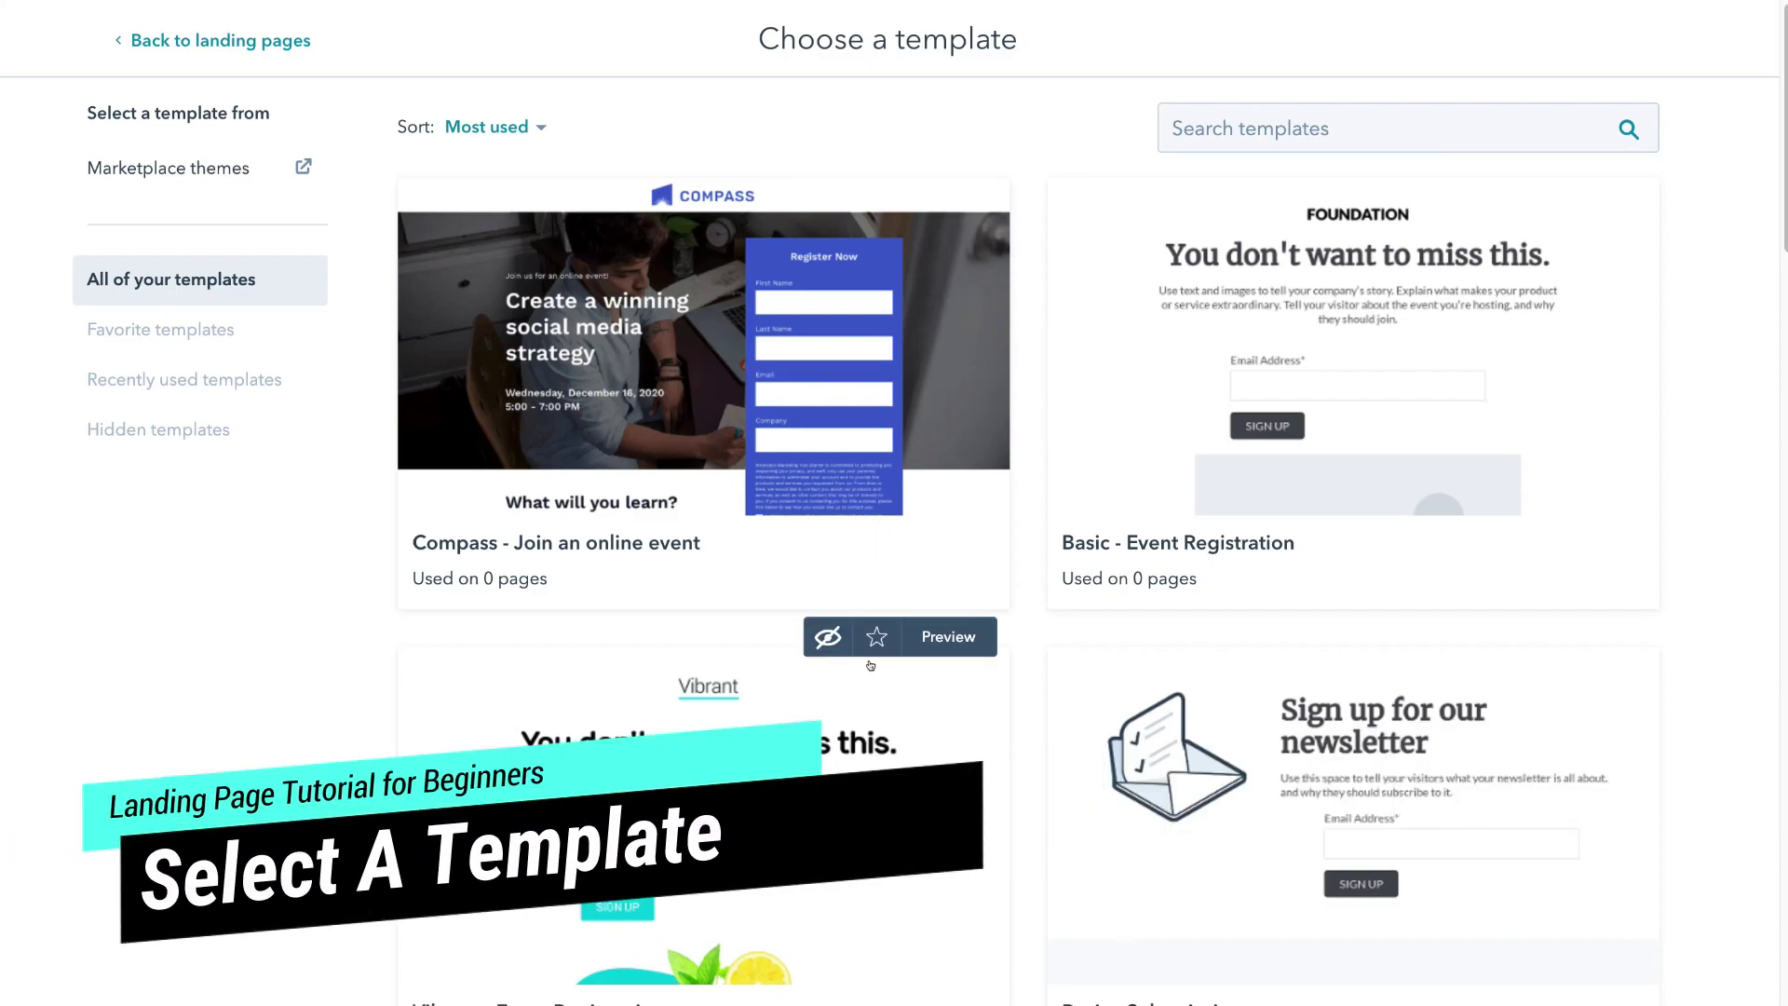
mouse_move(1151, 647)
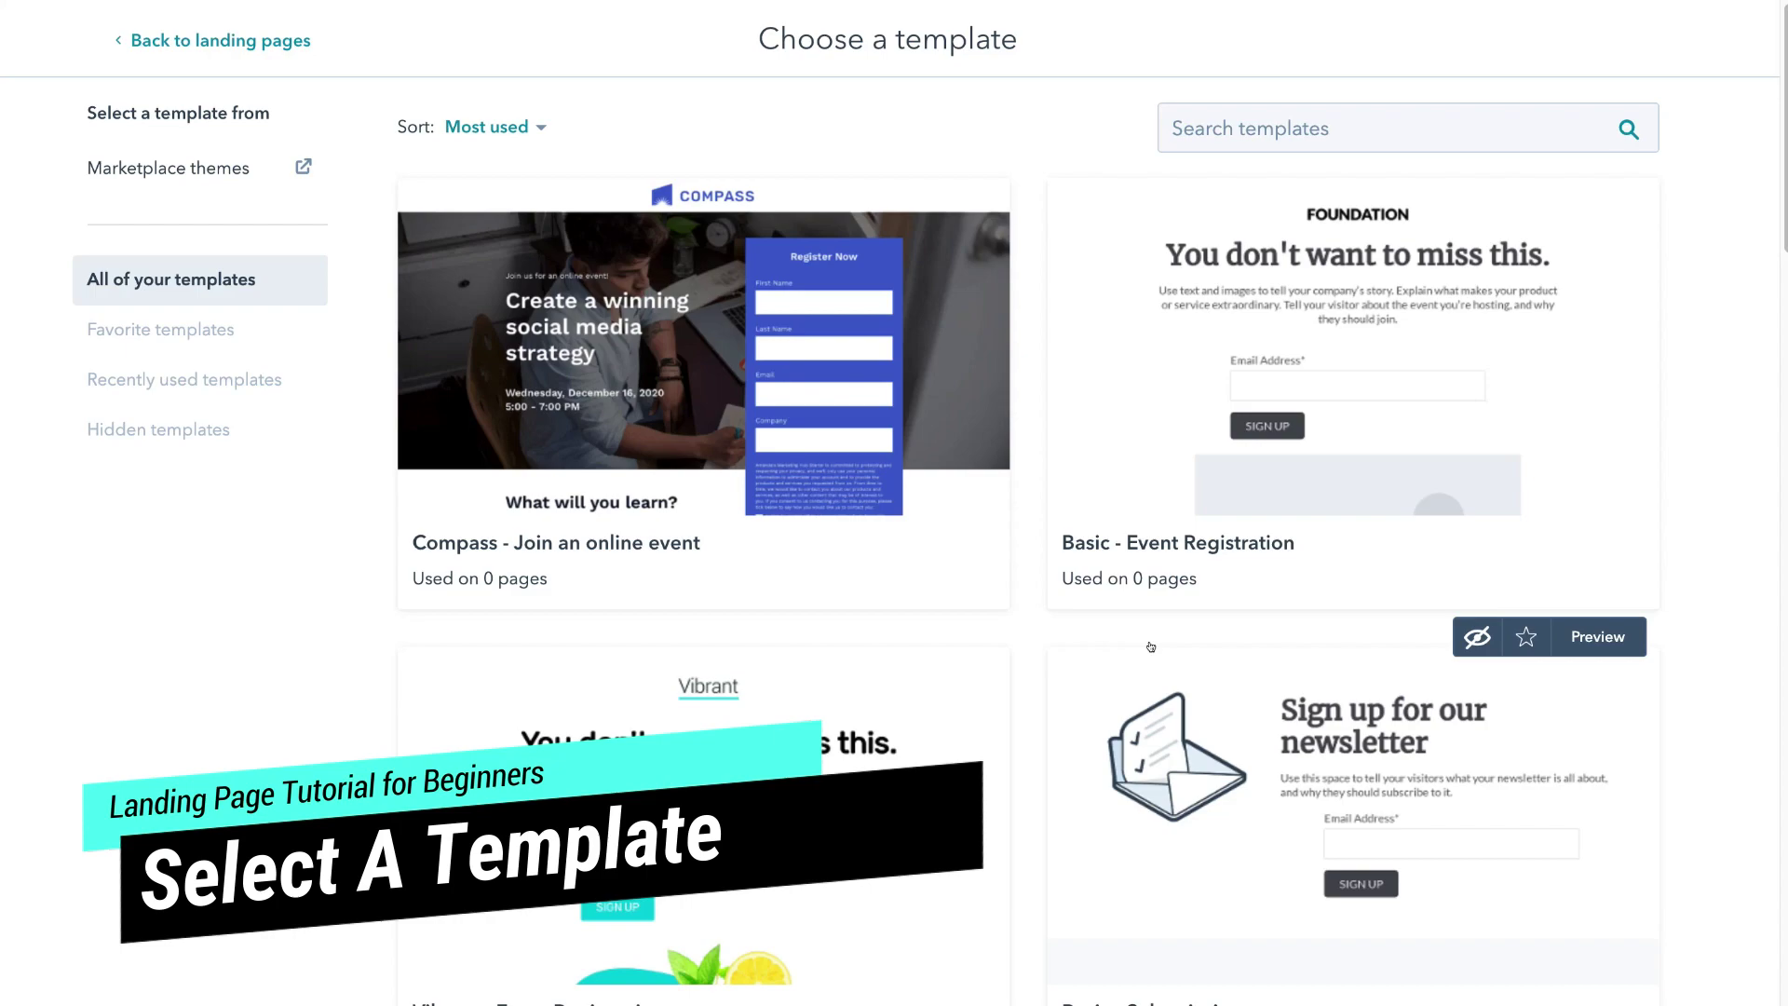
mouse_move(1127, 495)
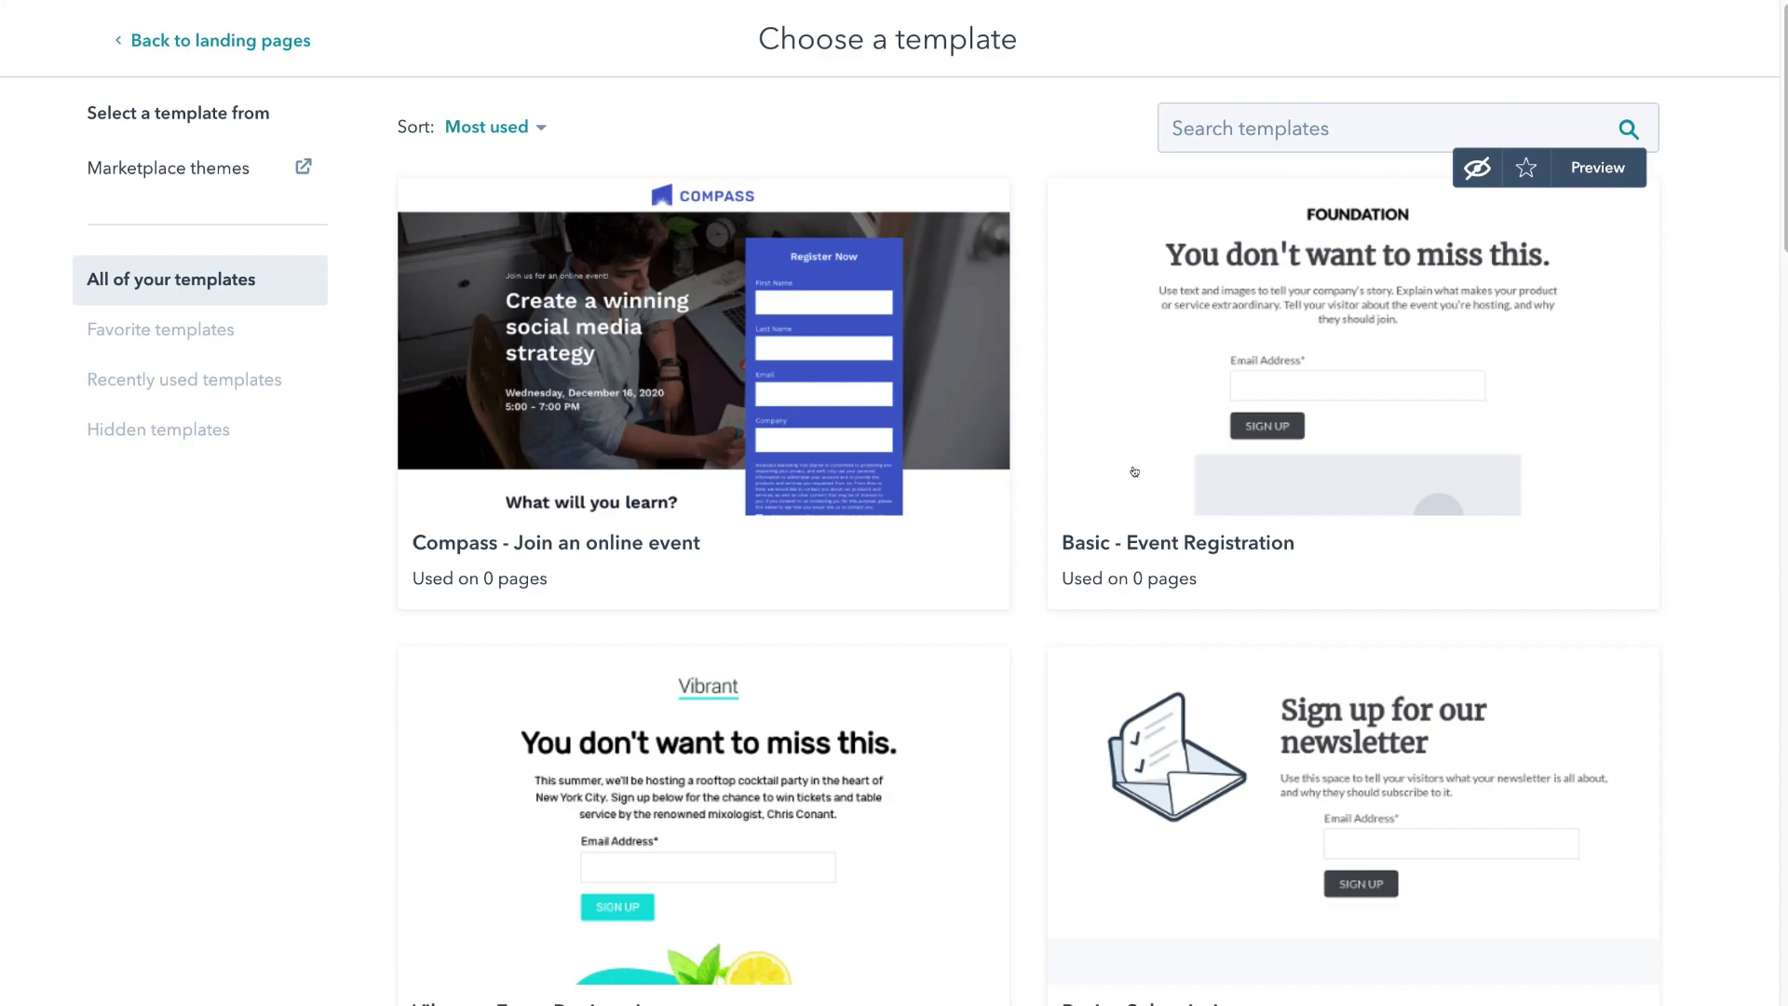
scroll(856, 686, down, 1)
scroll(856, 686, down, 7)
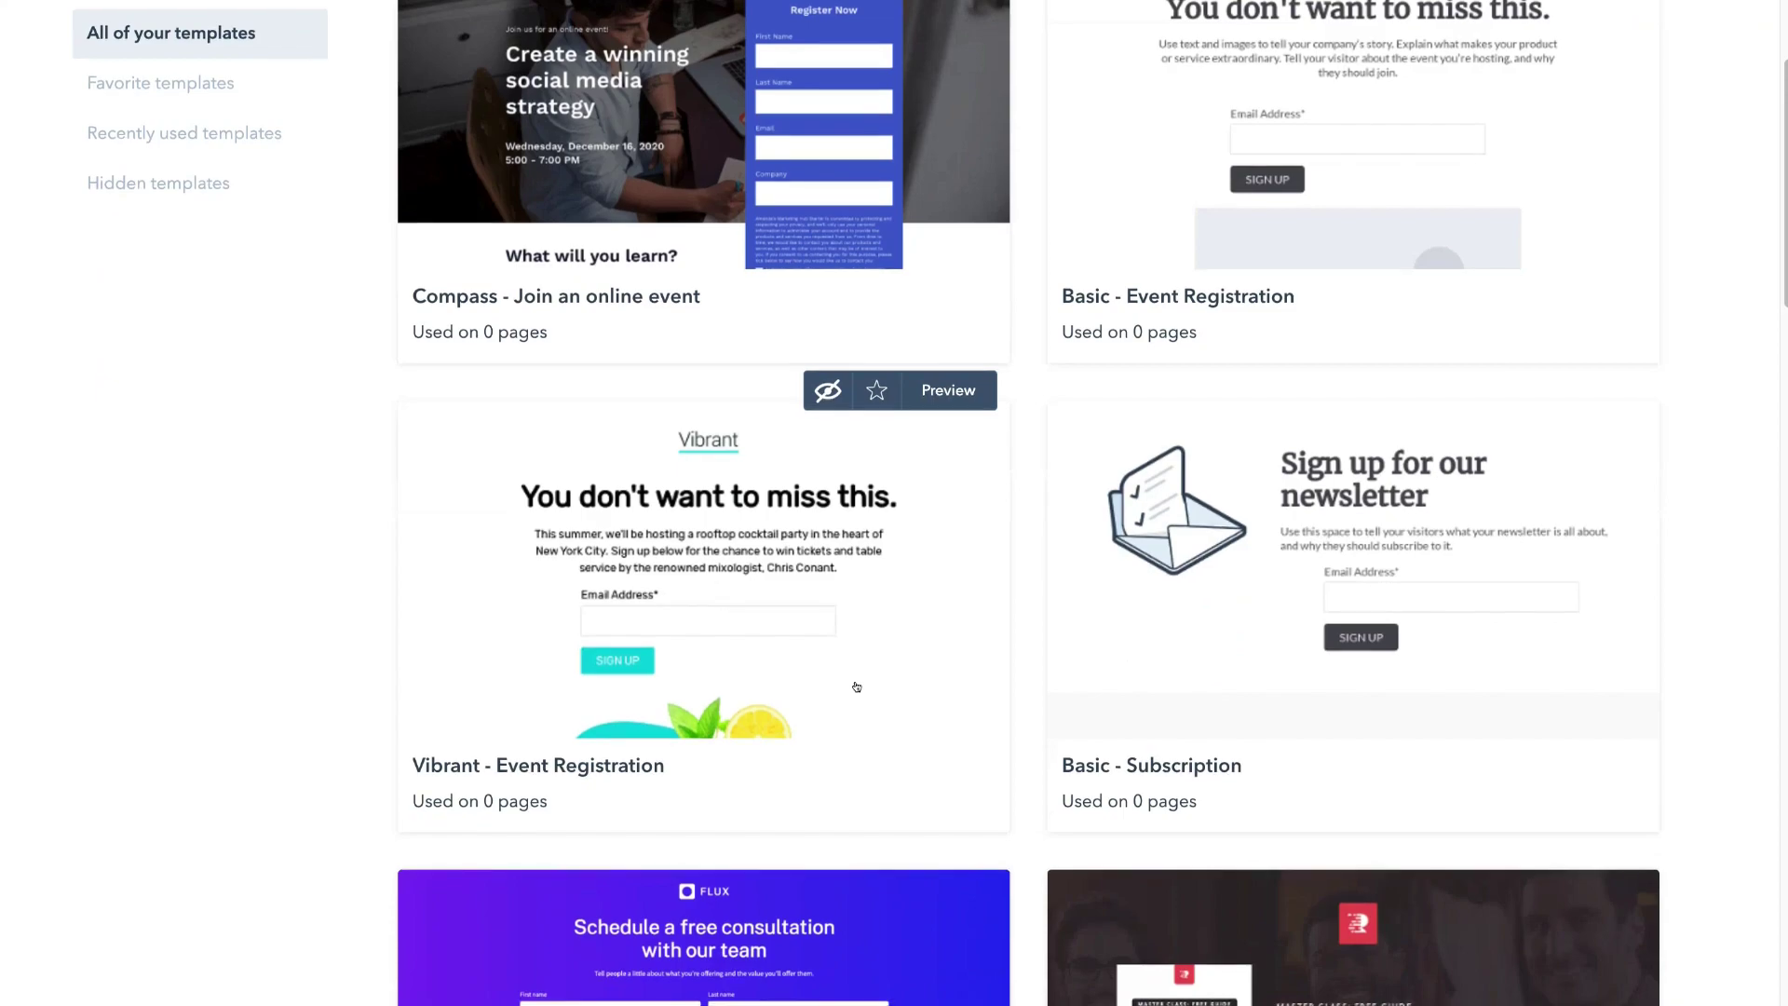
scroll(856, 686, down, 2)
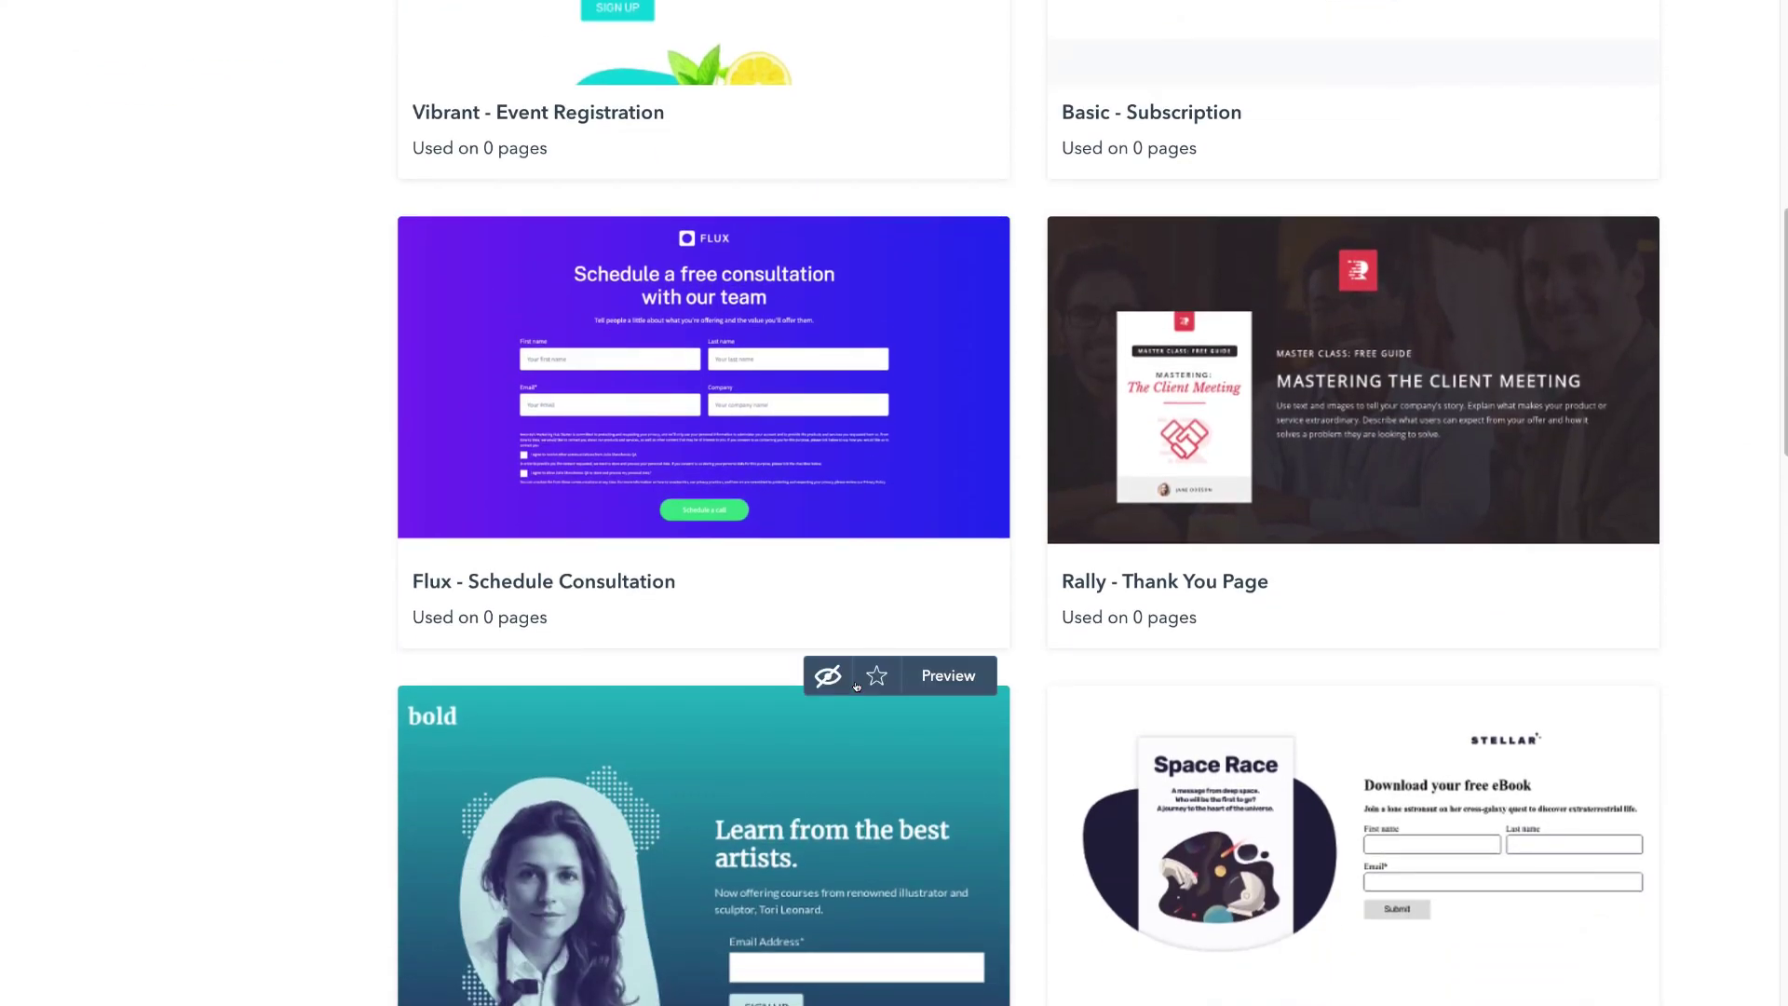
scroll(856, 686, down, 4)
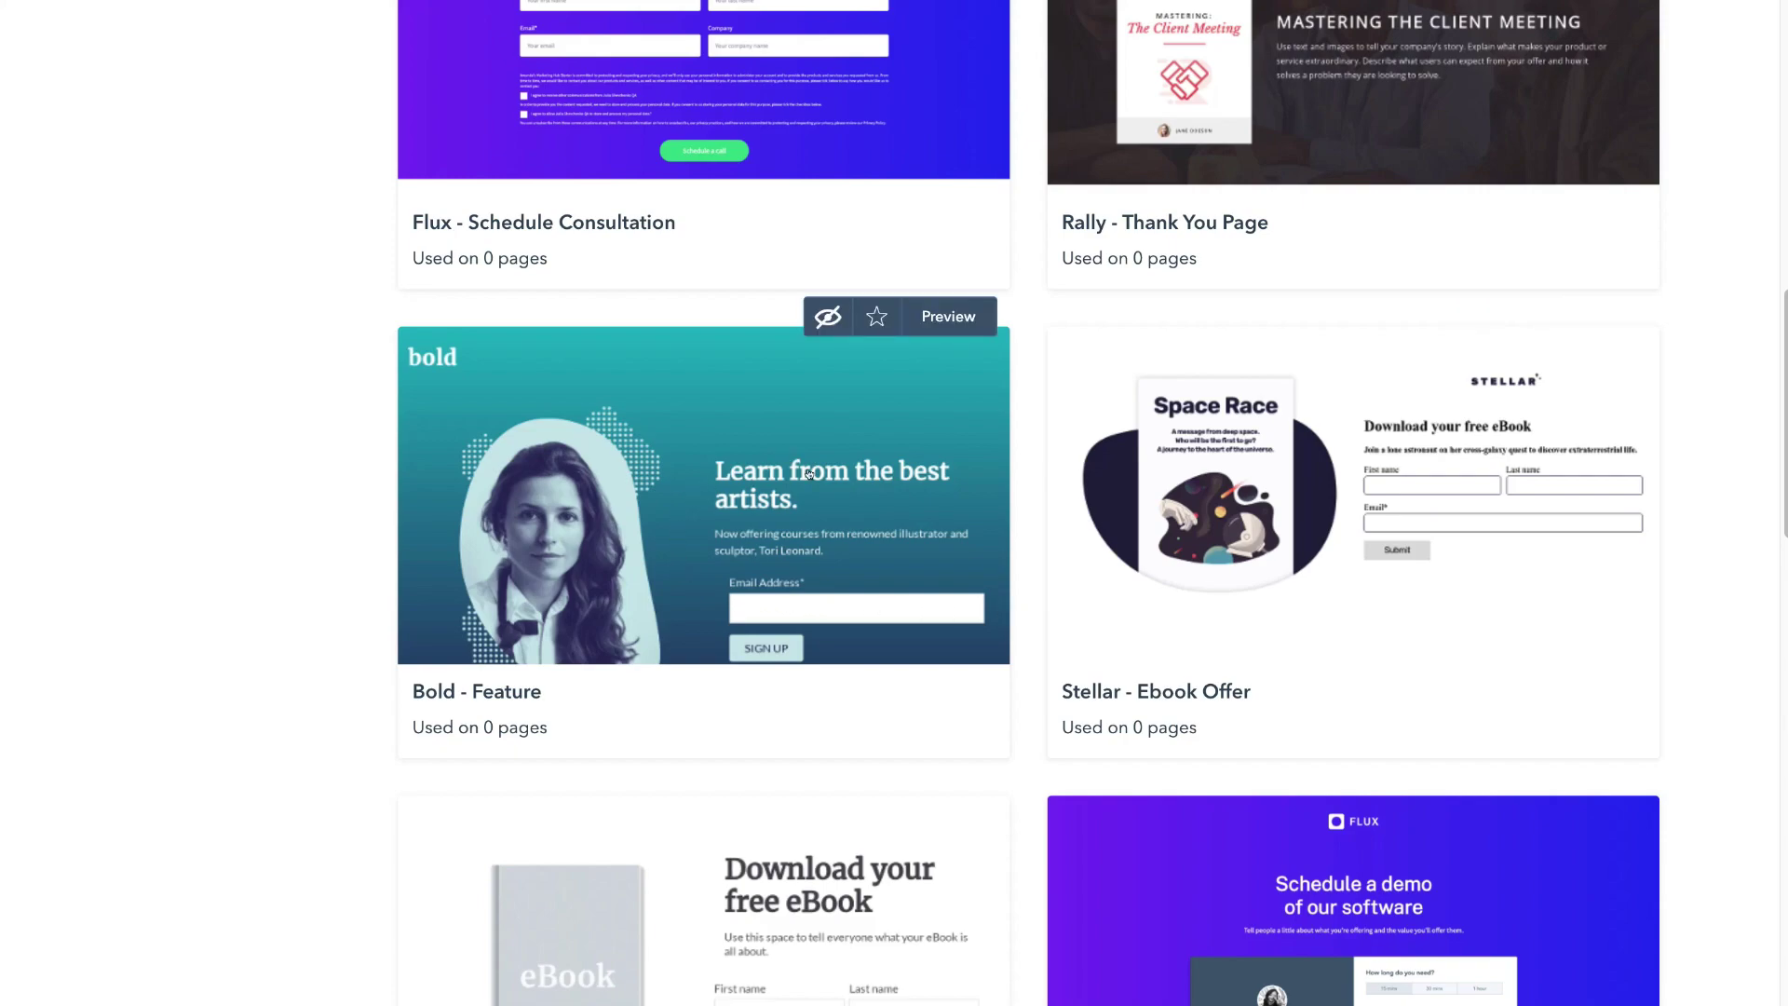
Preview the Bold - Feature template in its desktop and mobile layouts and return to the template list.
click(939, 317)
scroll(943, 322, down, 4)
scroll(943, 322, down, 4)
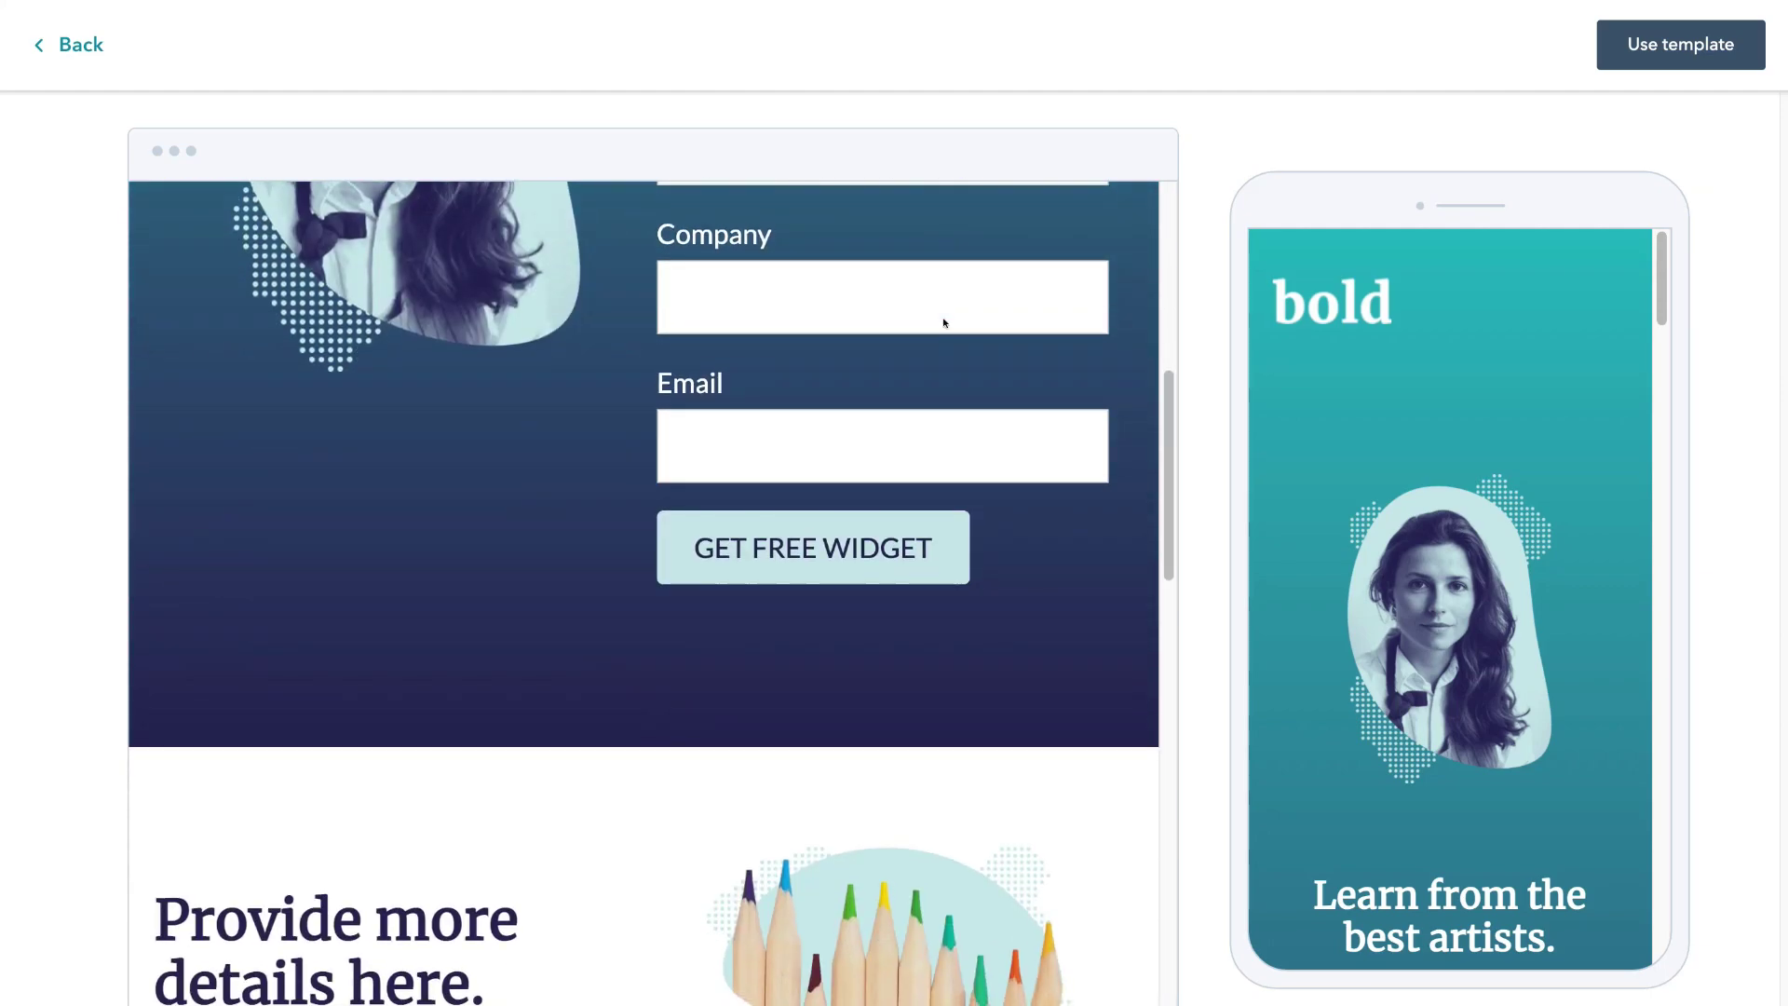
scroll(1367, 466, down, 12)
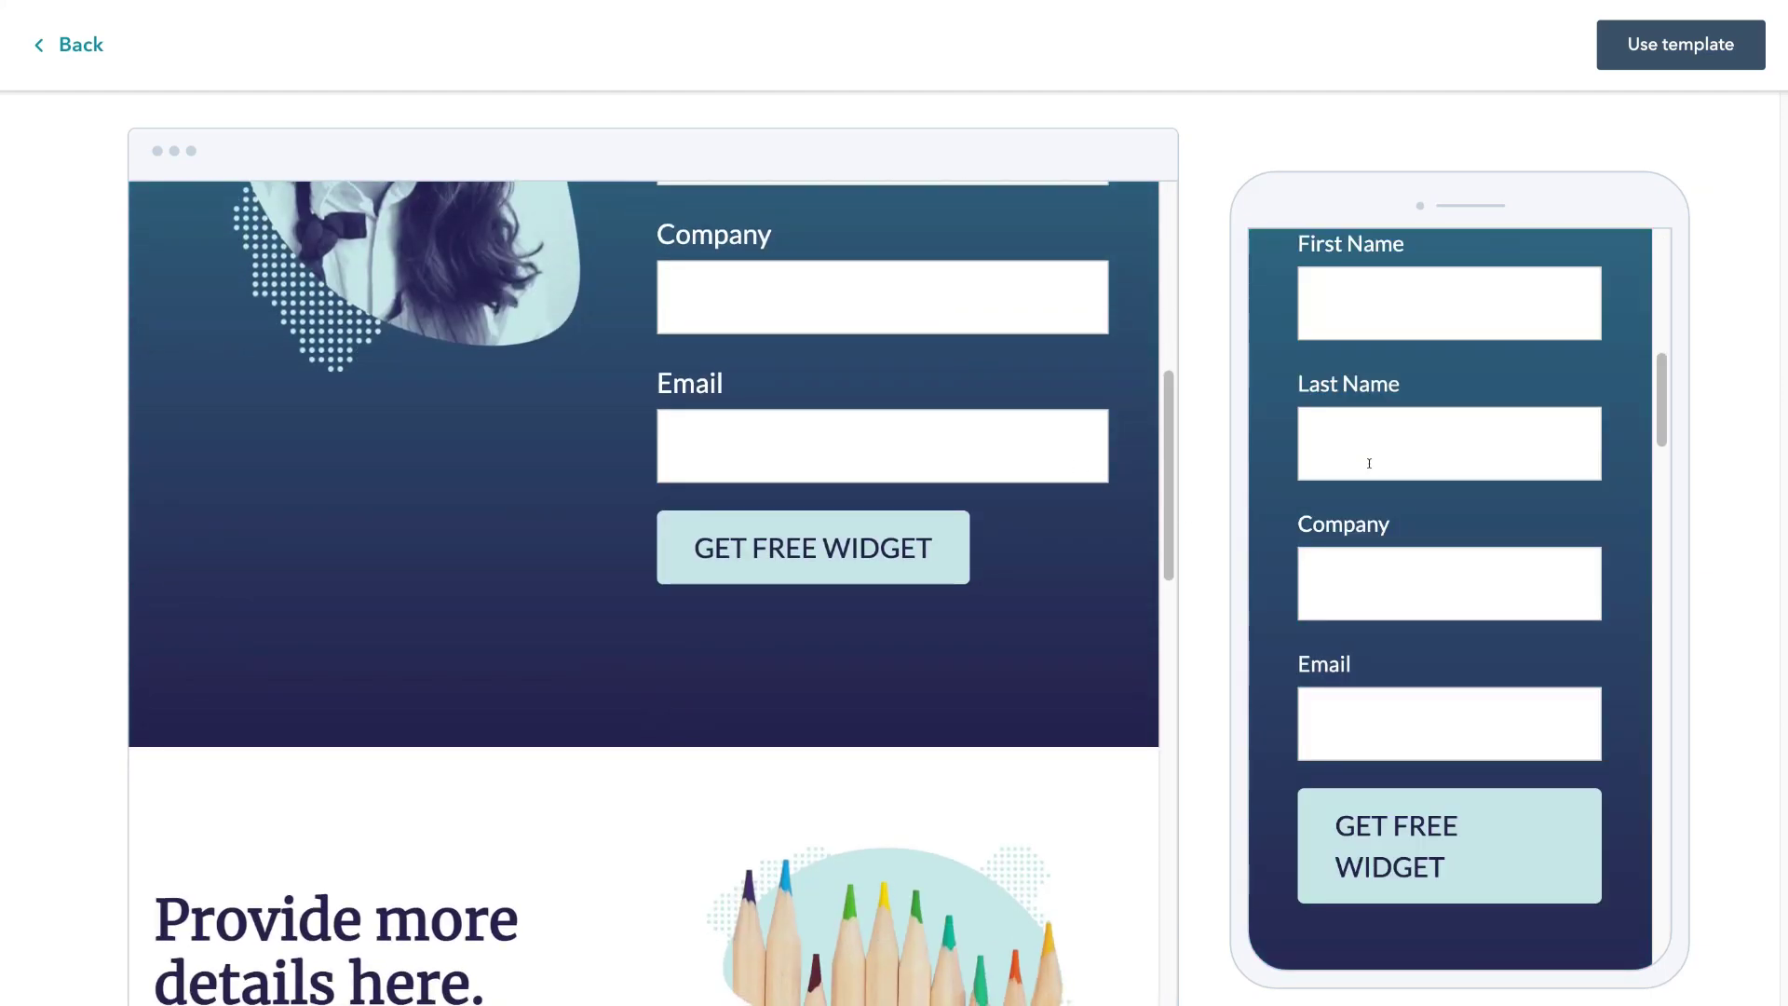
scroll(1369, 463, down, 1)
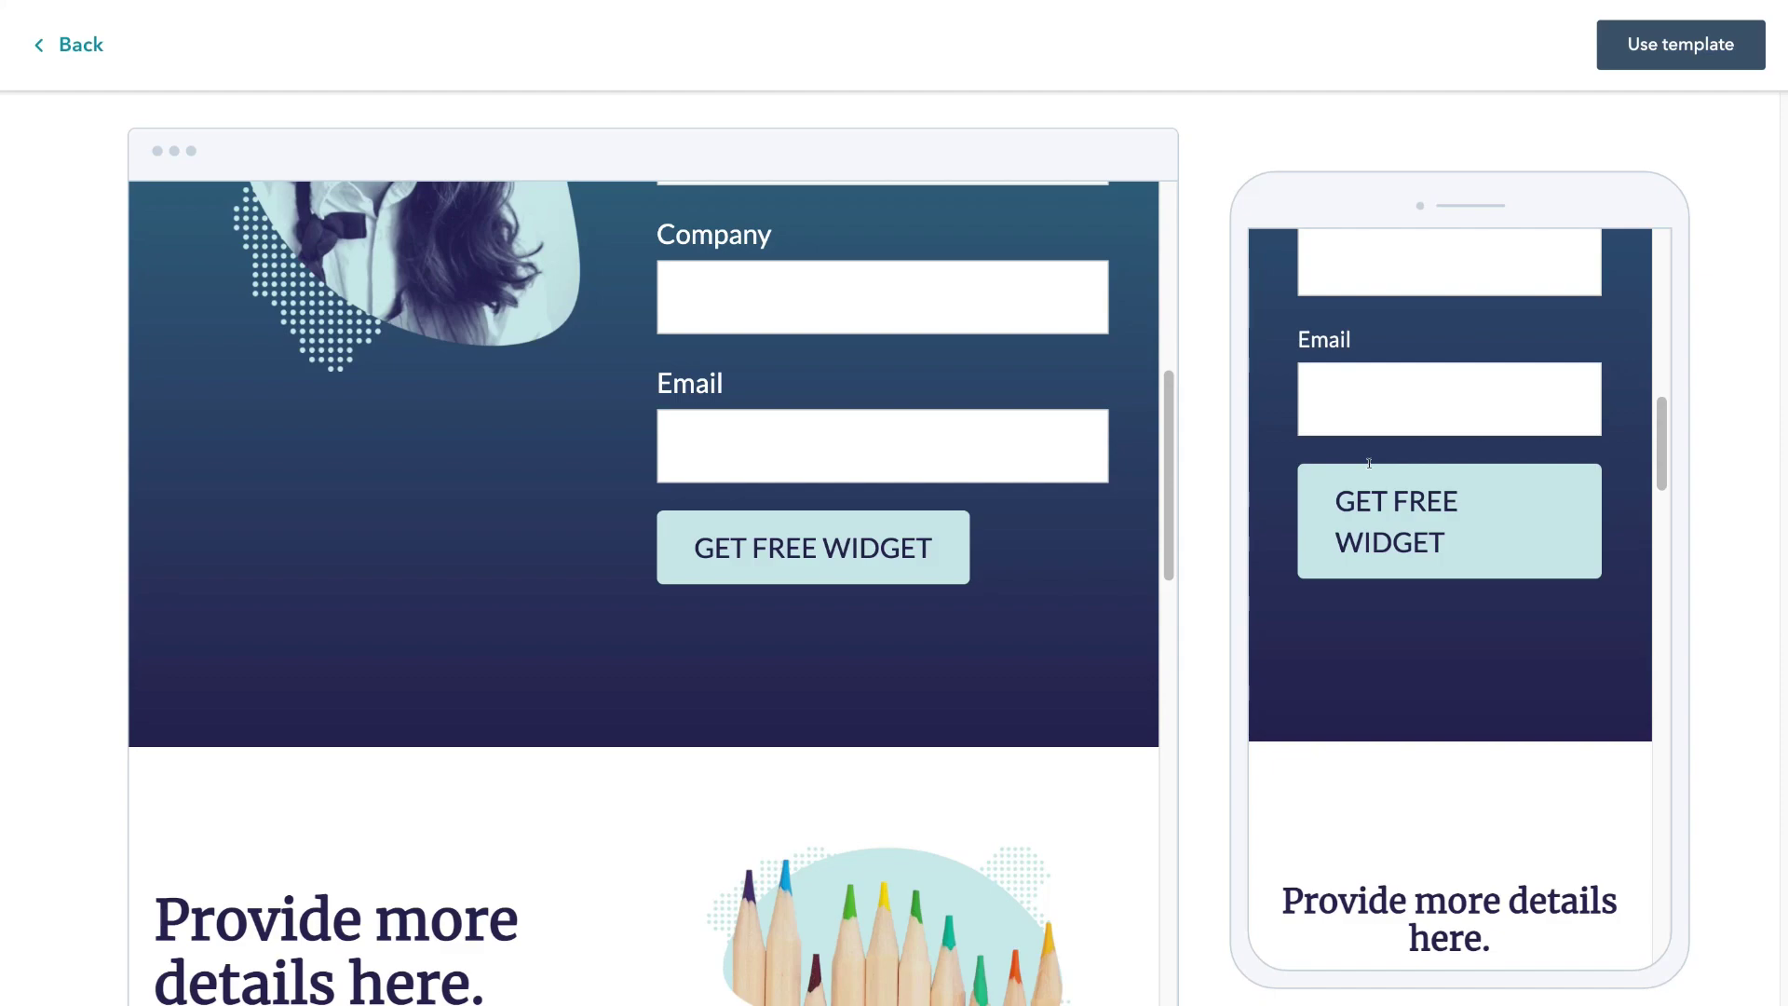
click(76, 44)
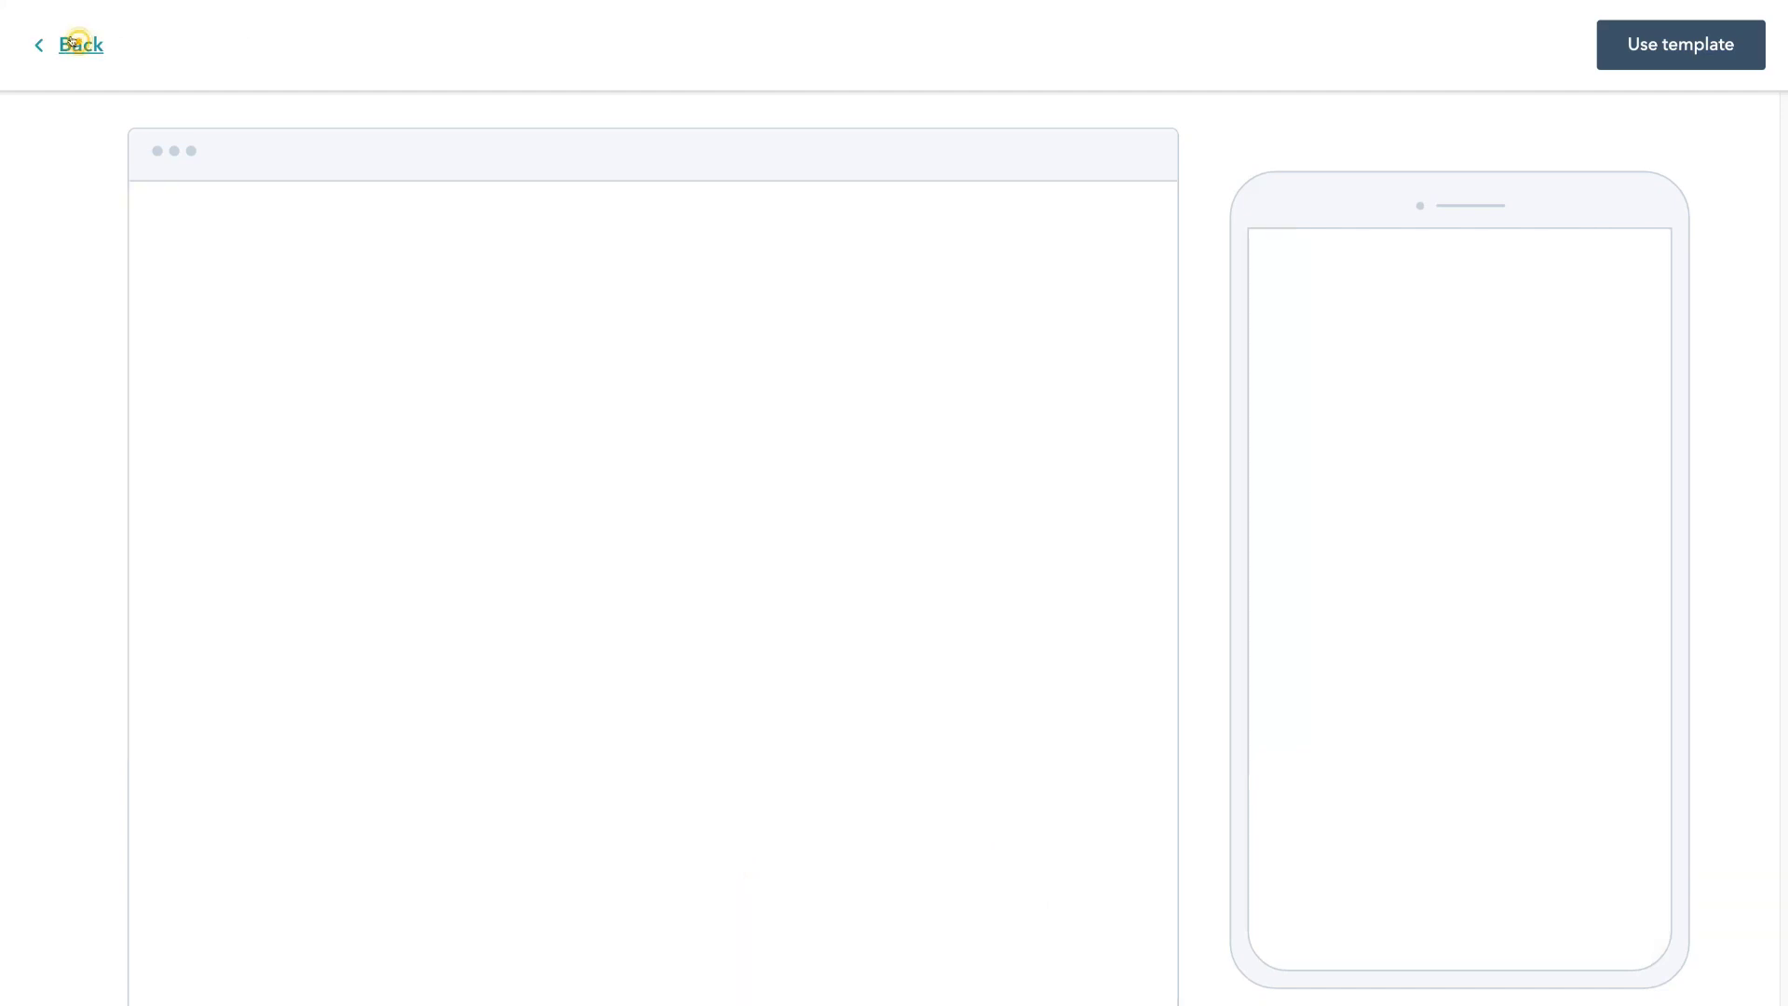
Create a page named "Lead Capture Page" from the Compass - Join an online event template.
scroll(585, 339, up, 7)
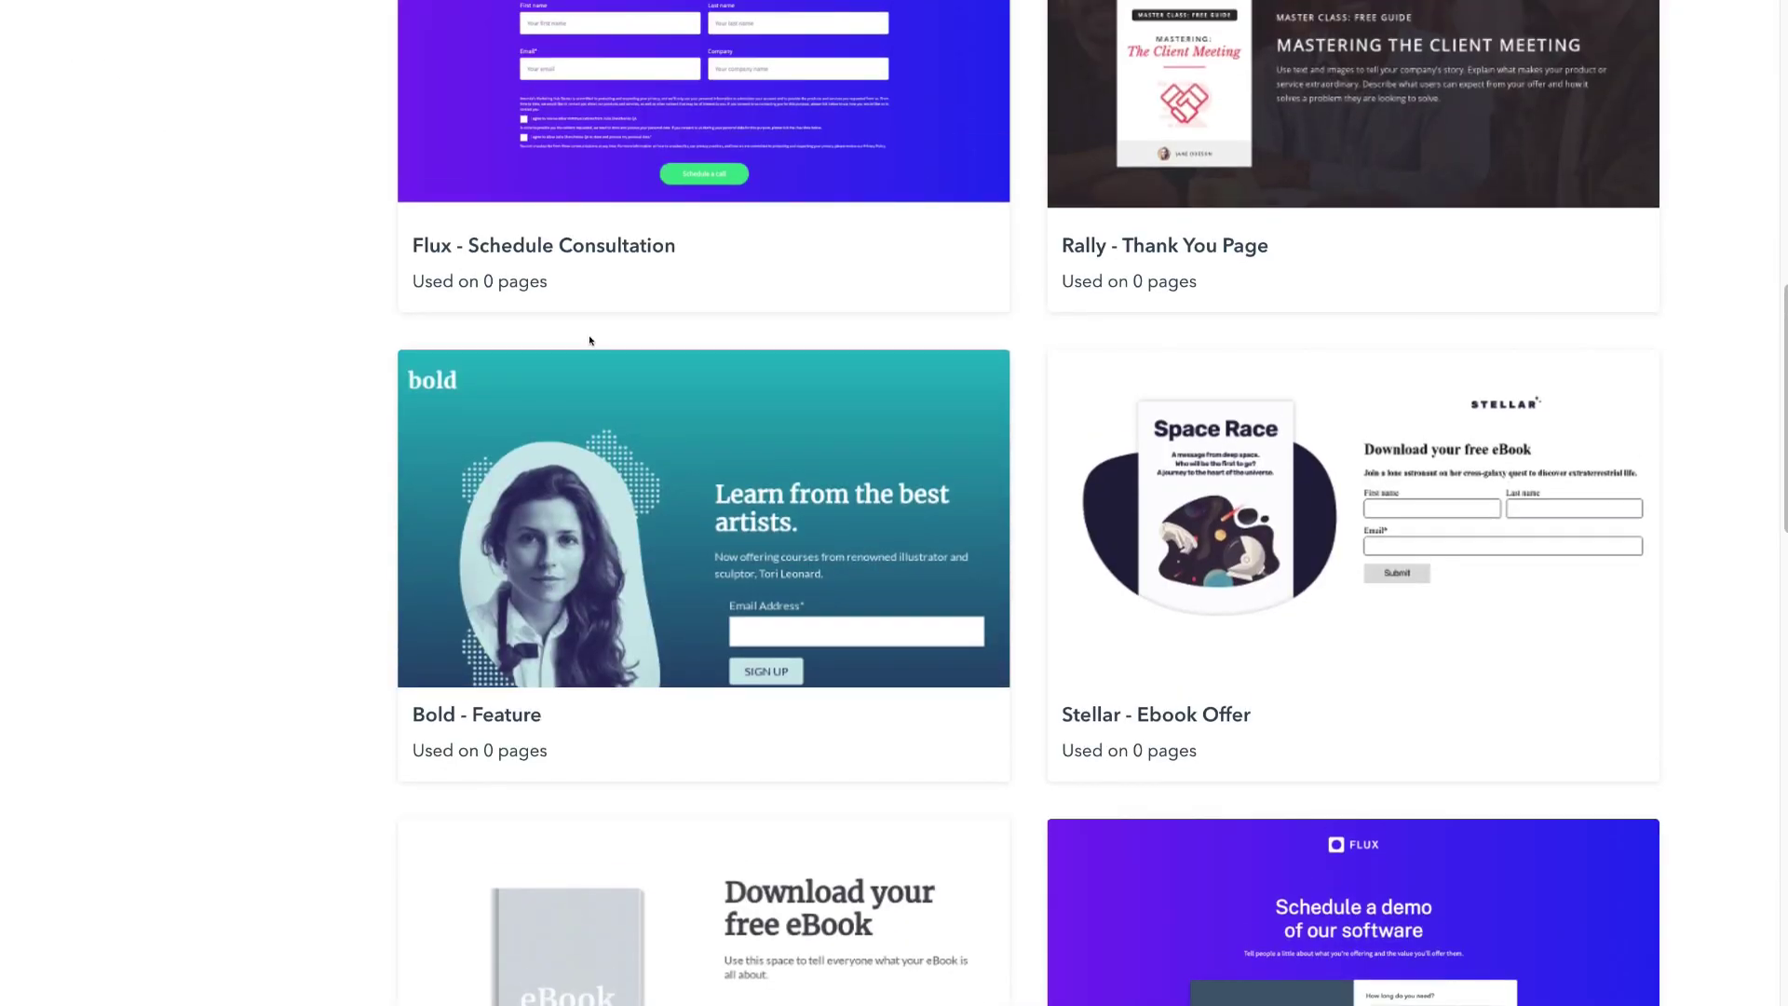
scroll(590, 340, up, 7)
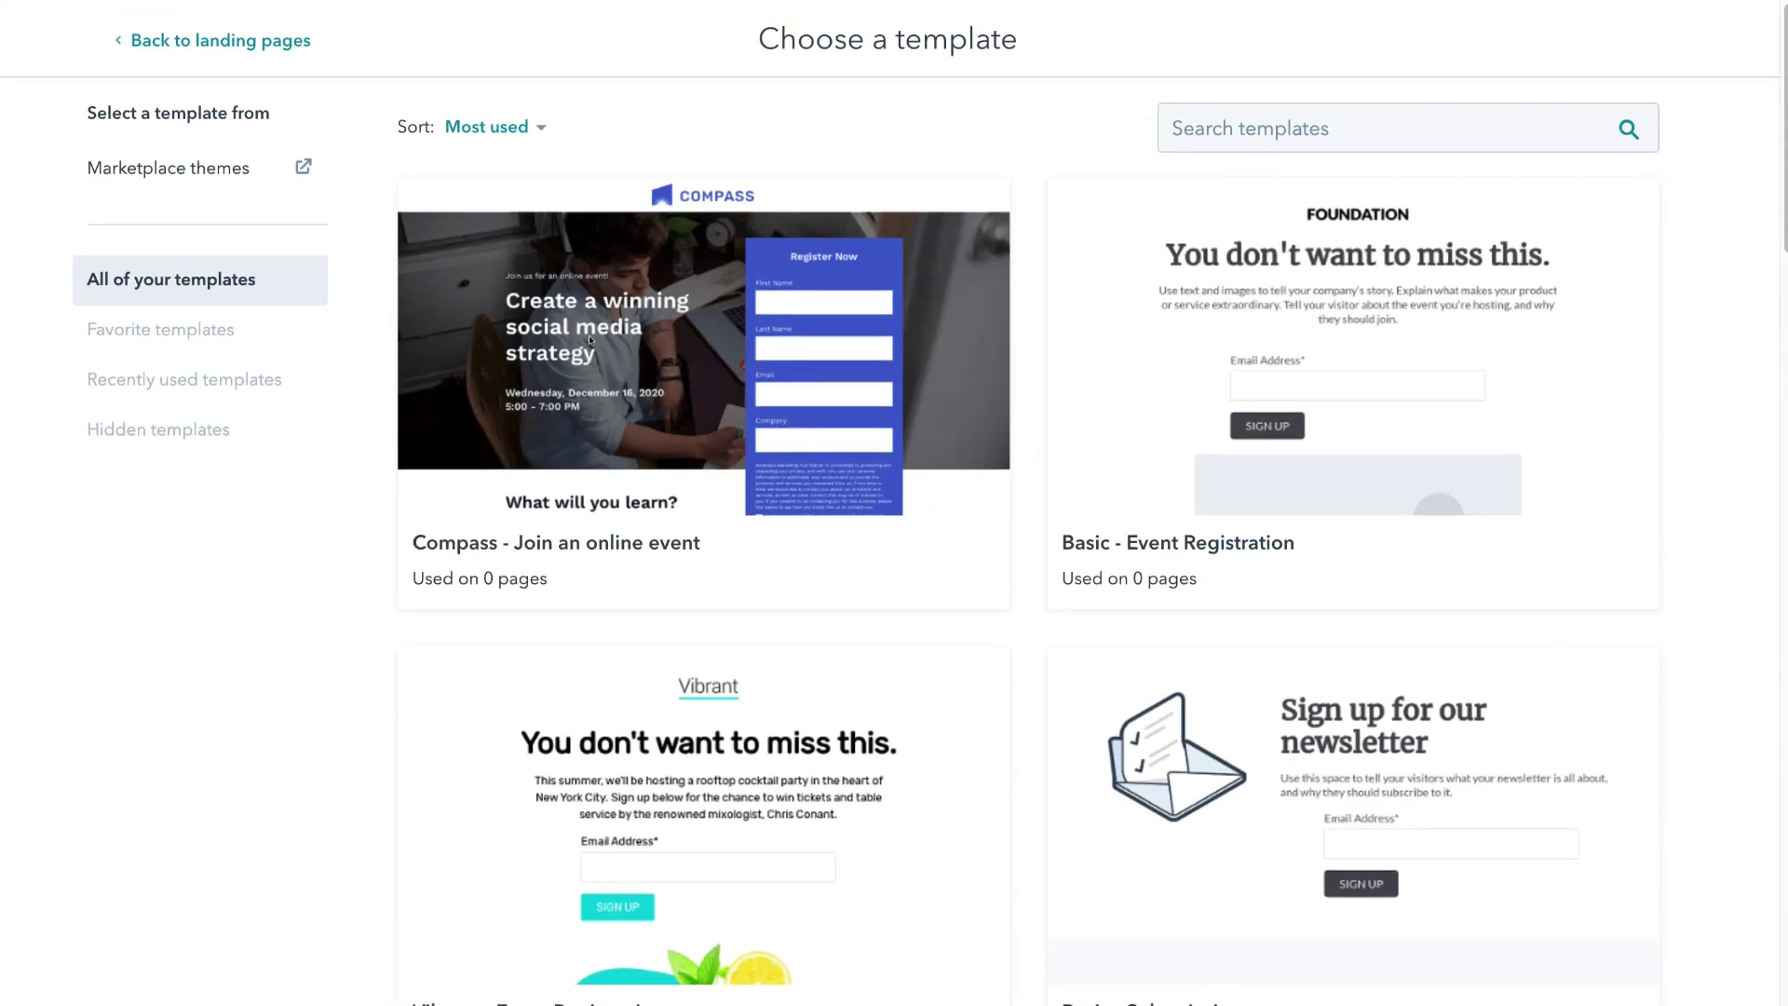
mouse_move(590, 340)
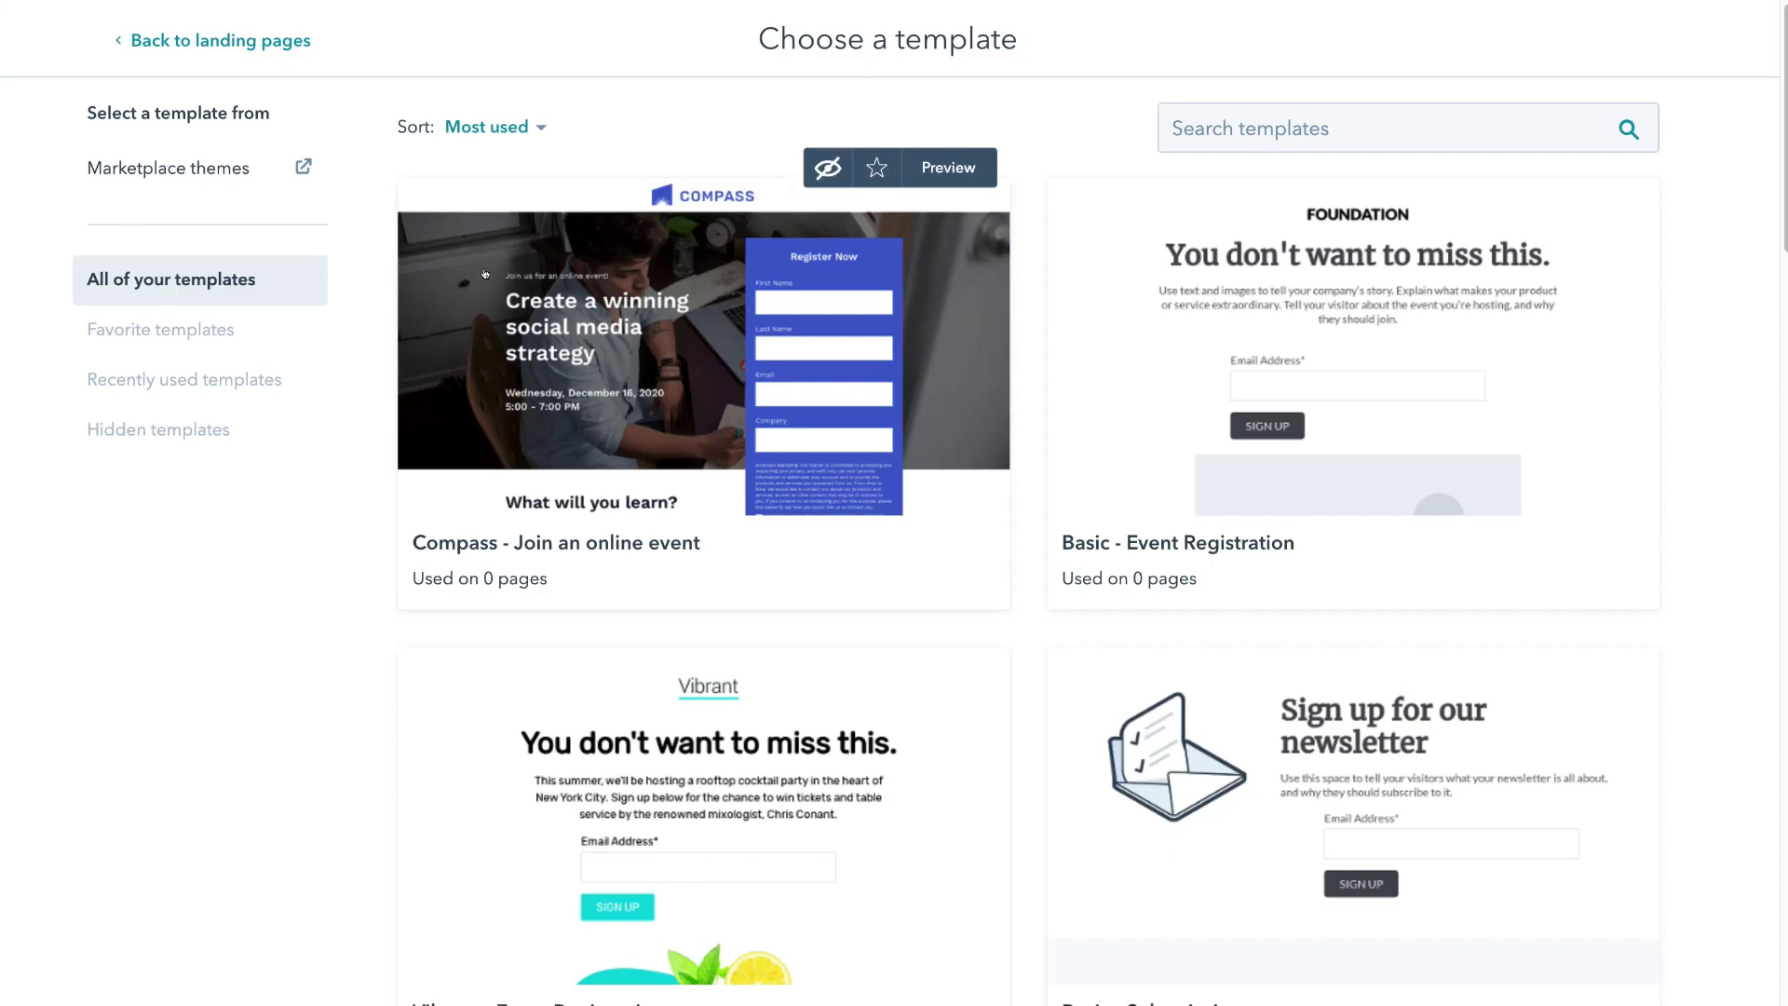
click(681, 416)
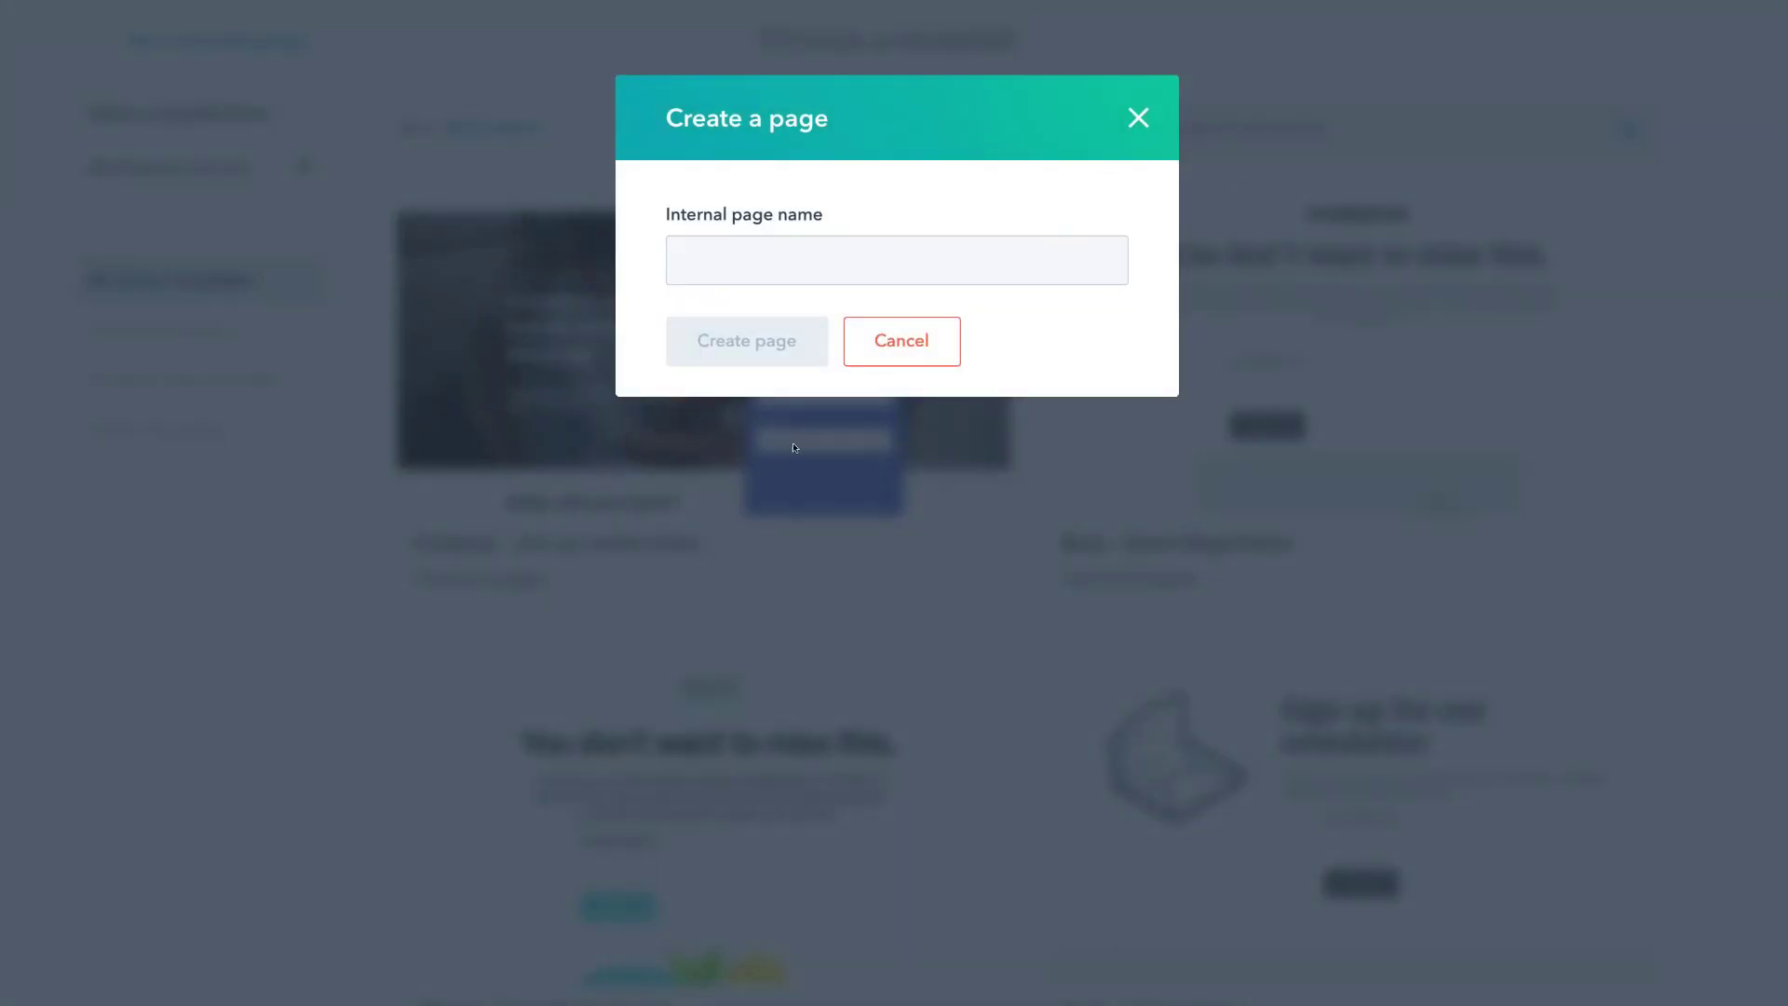
click(746, 261)
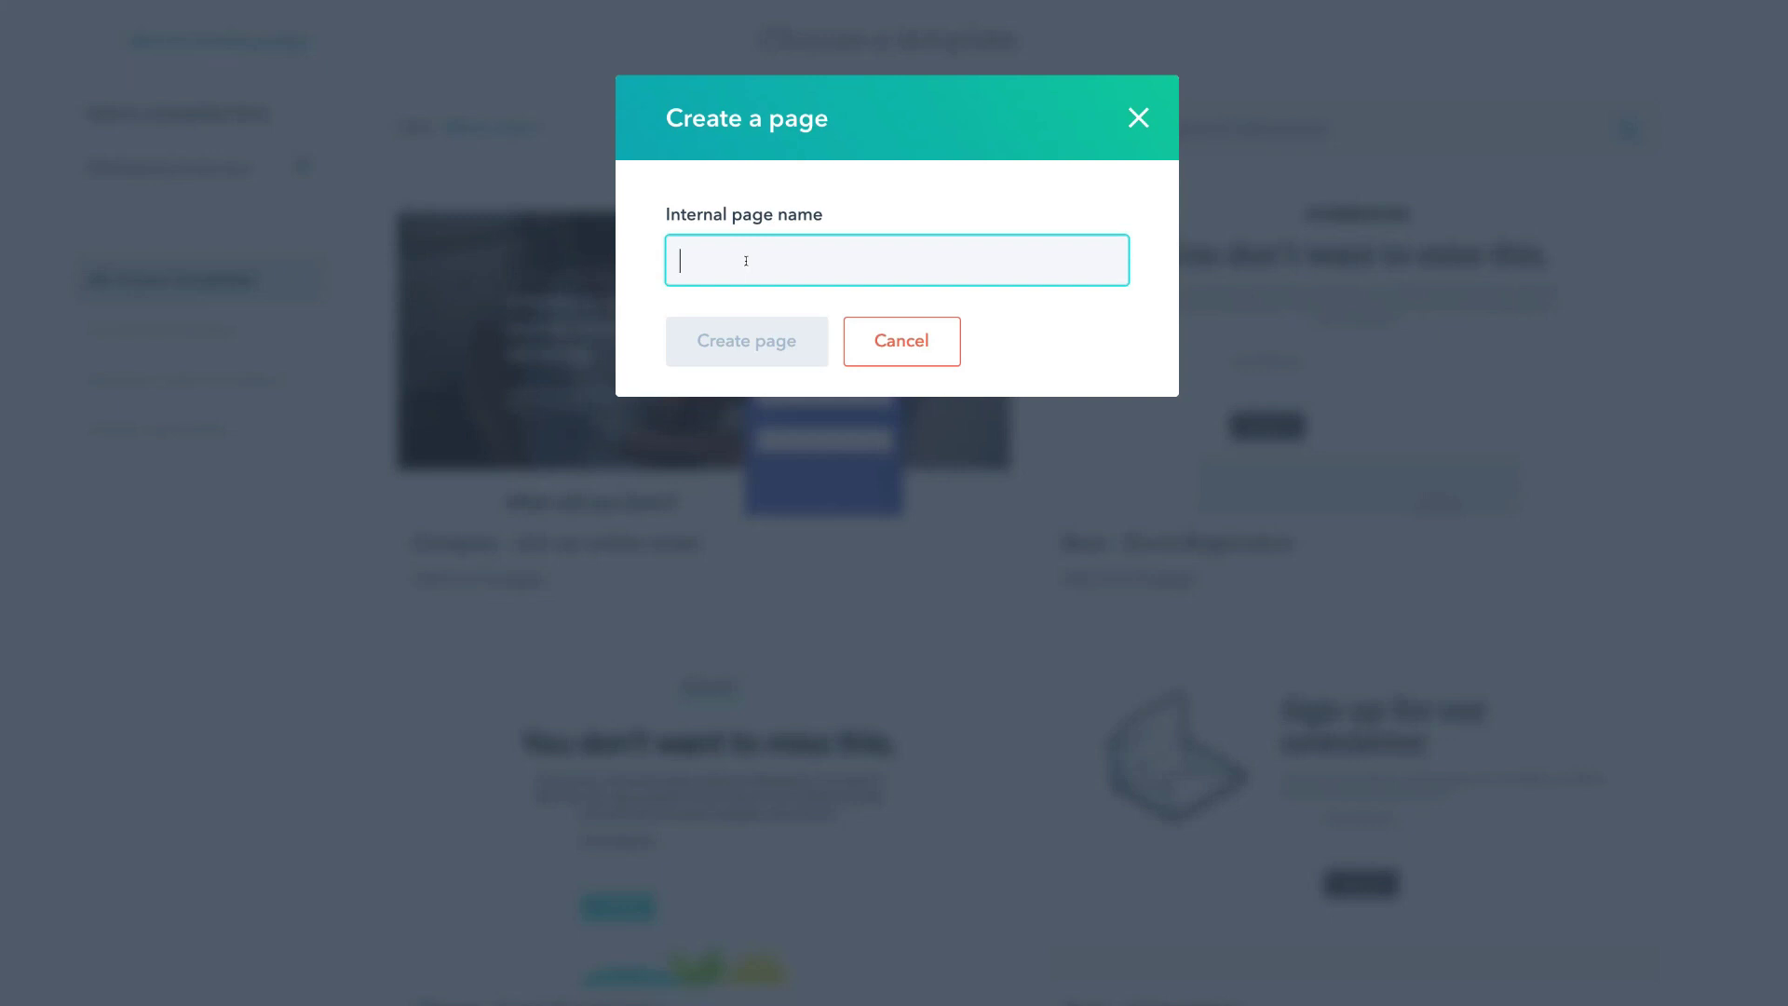
text(Lead Capture Page)
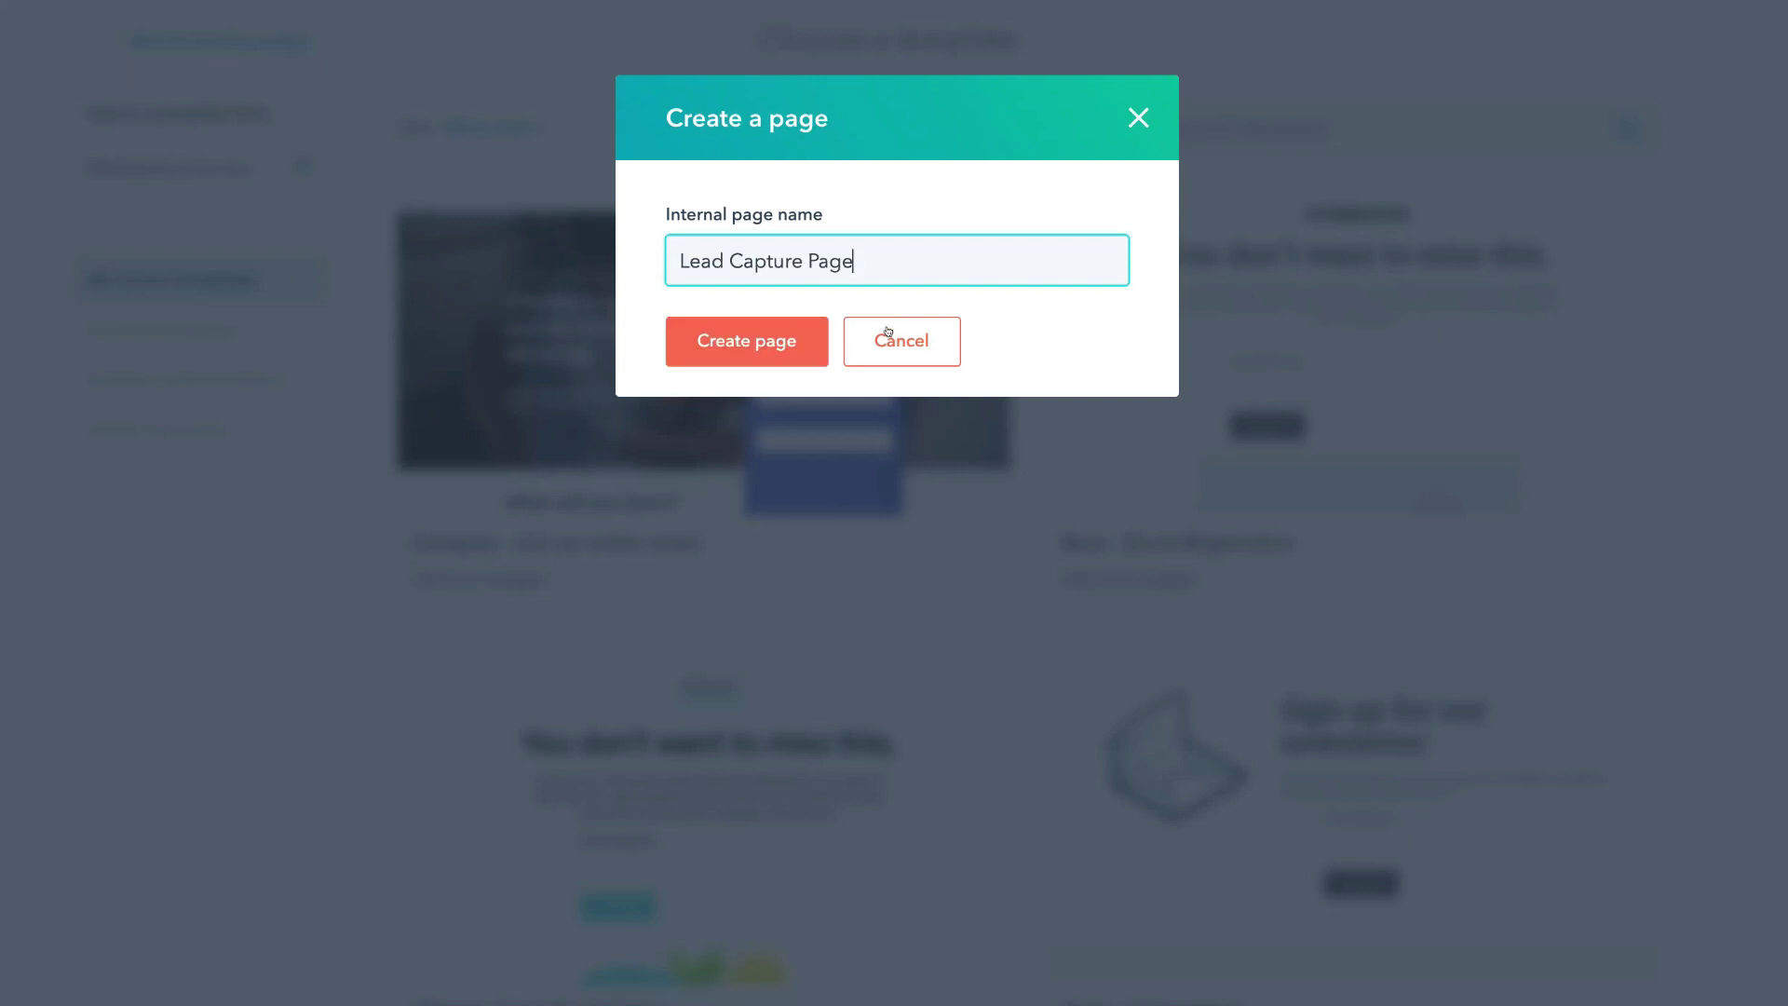
click(716, 351)
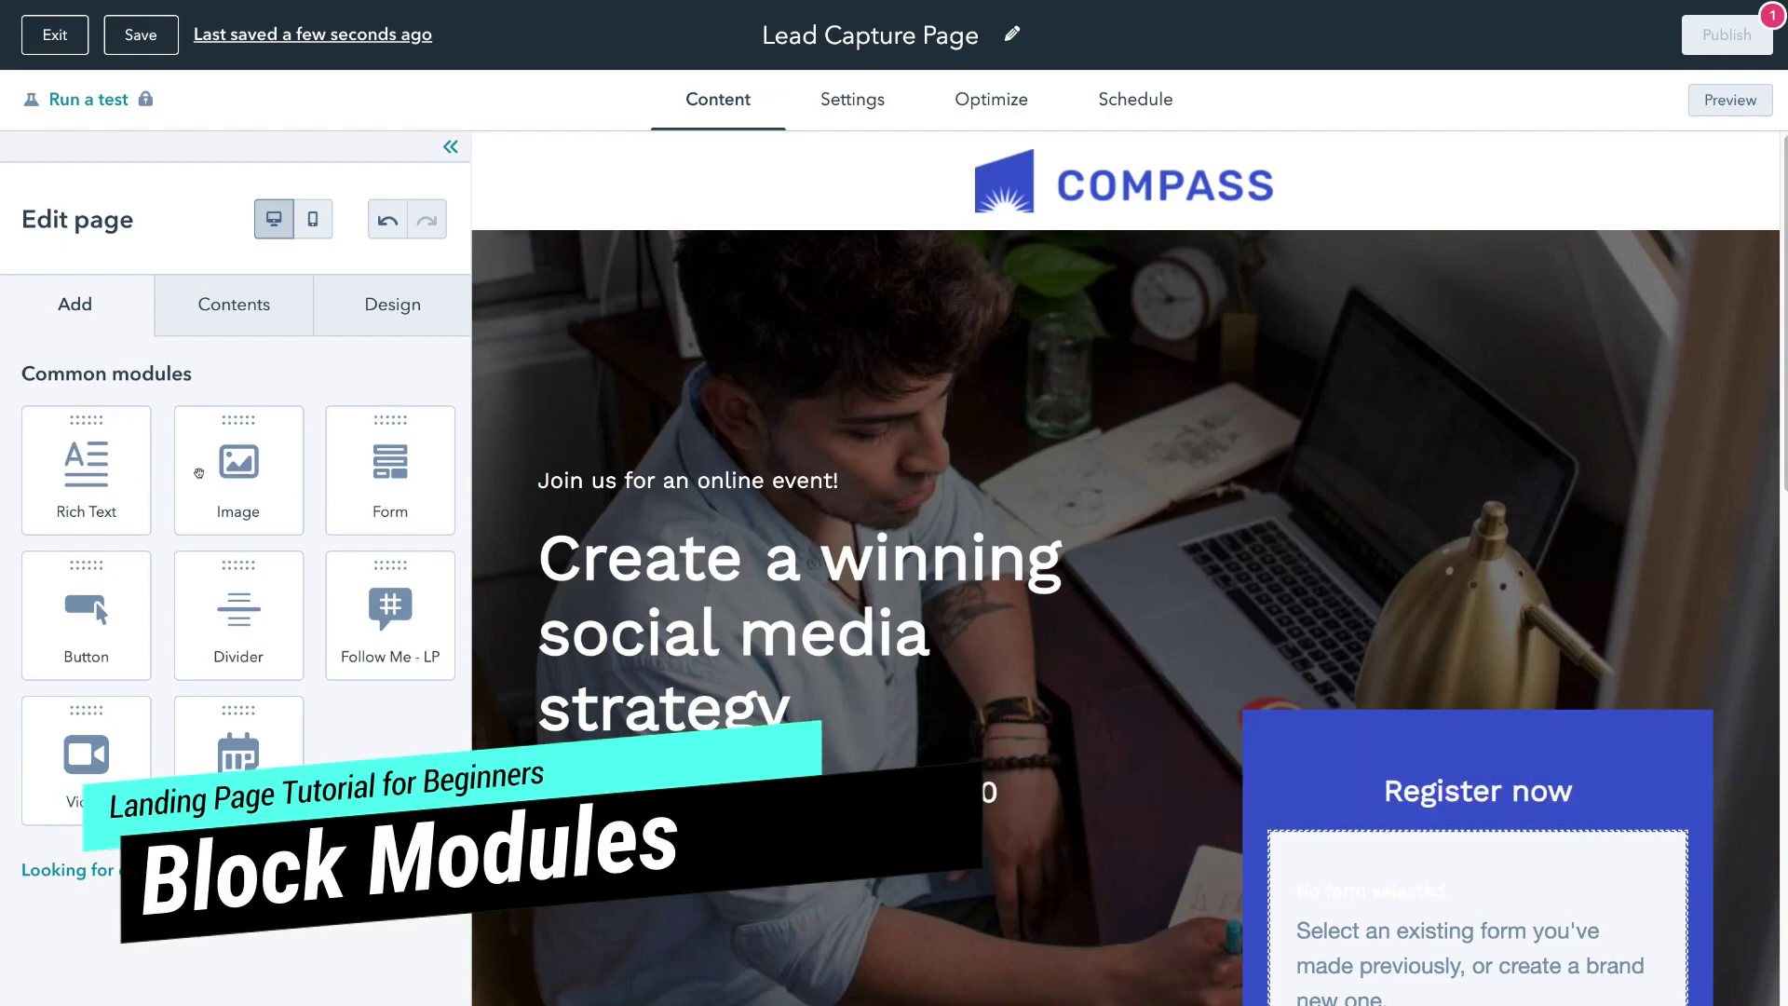
Place an Image module below the event date and time in the hero section and delete it again.
drag(199, 473, 752, 896)
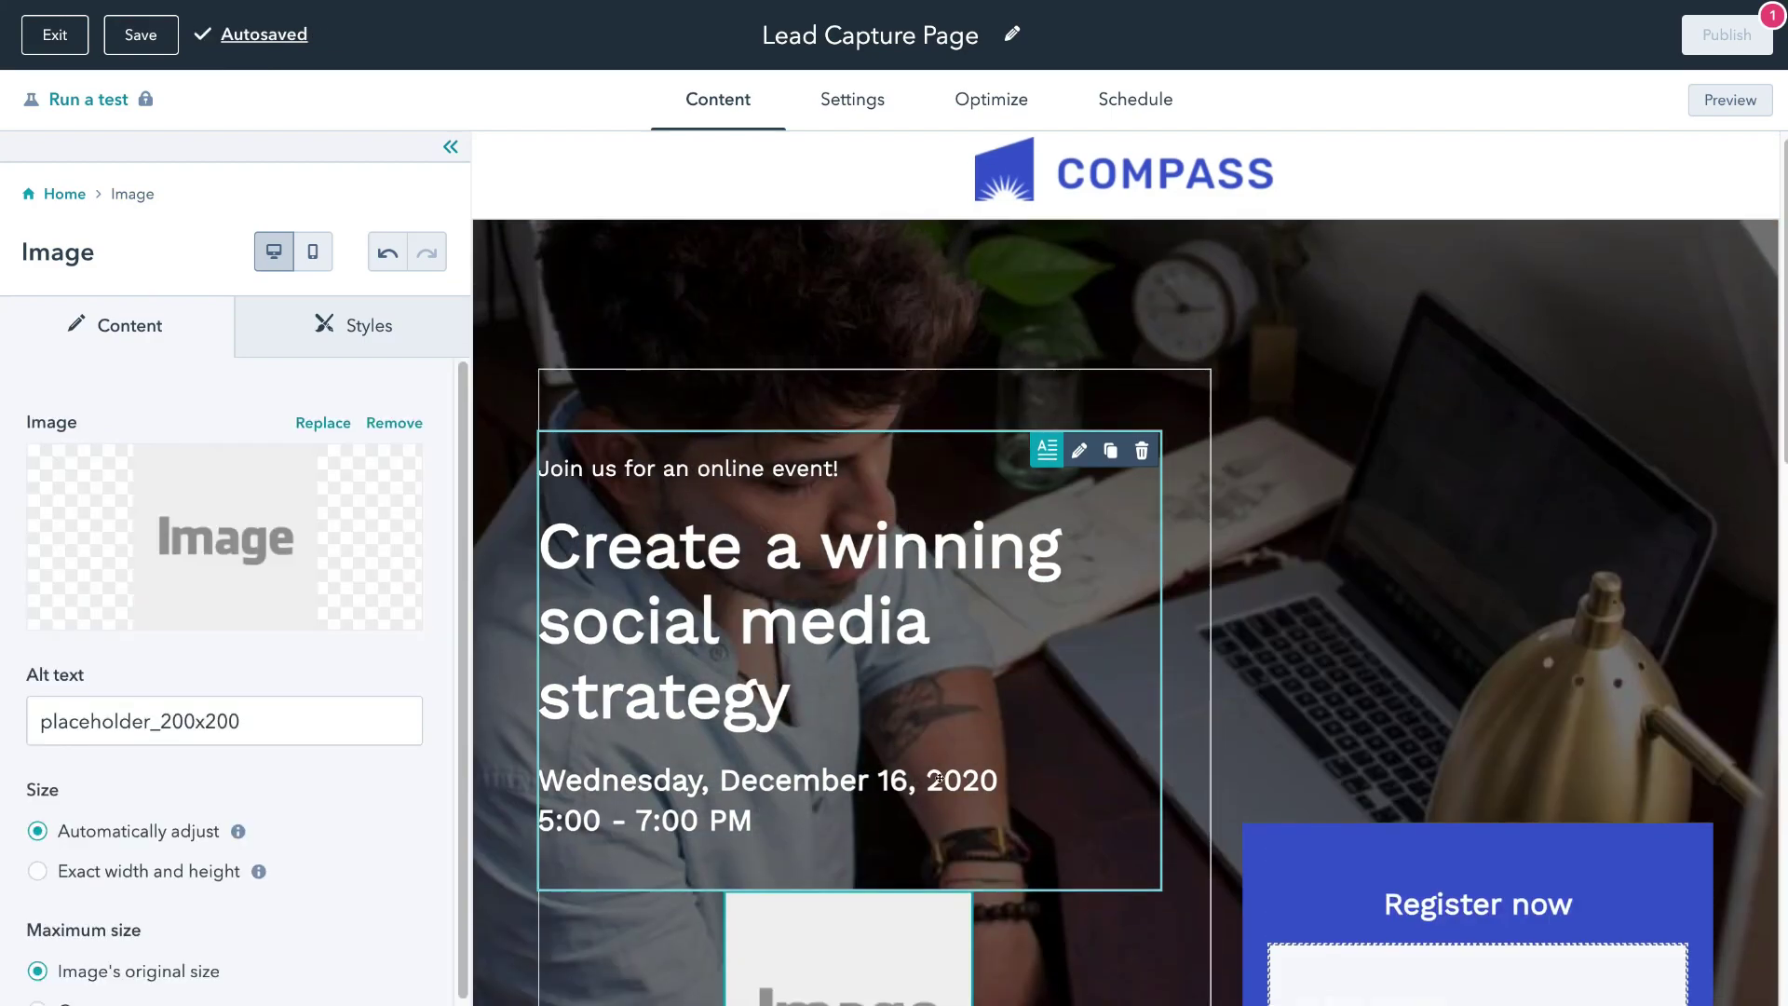
scroll(792, 829, down, 3)
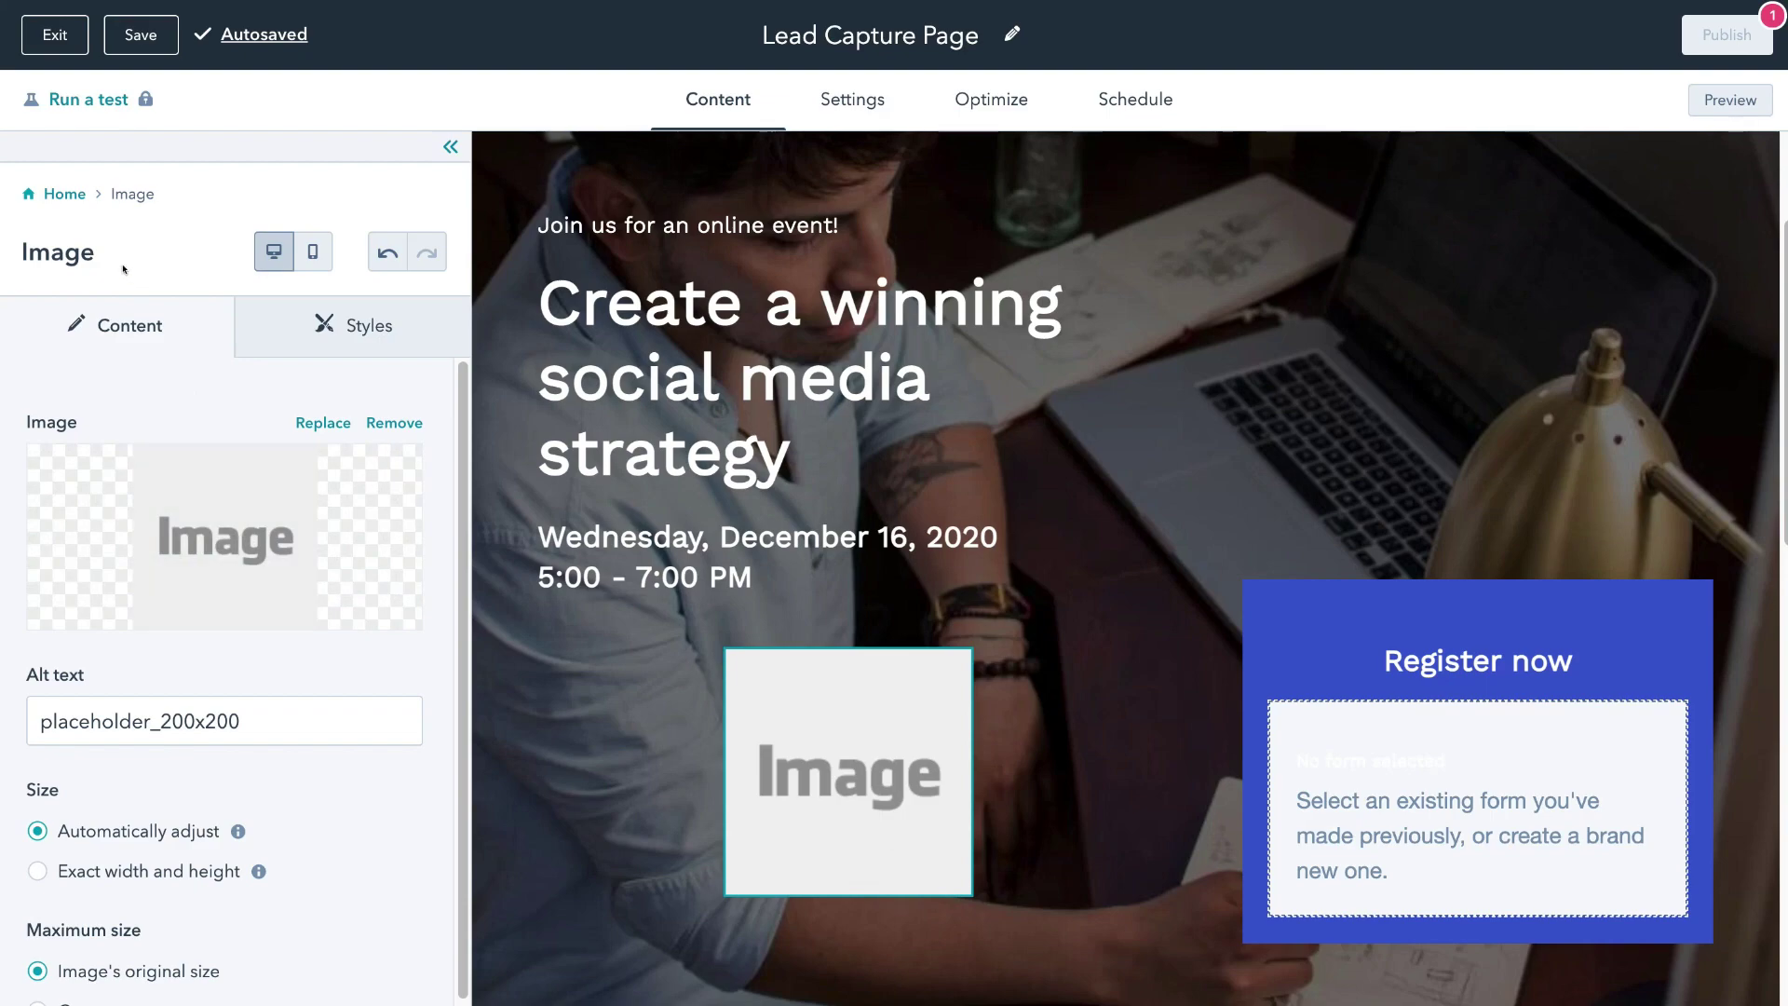
click(63, 196)
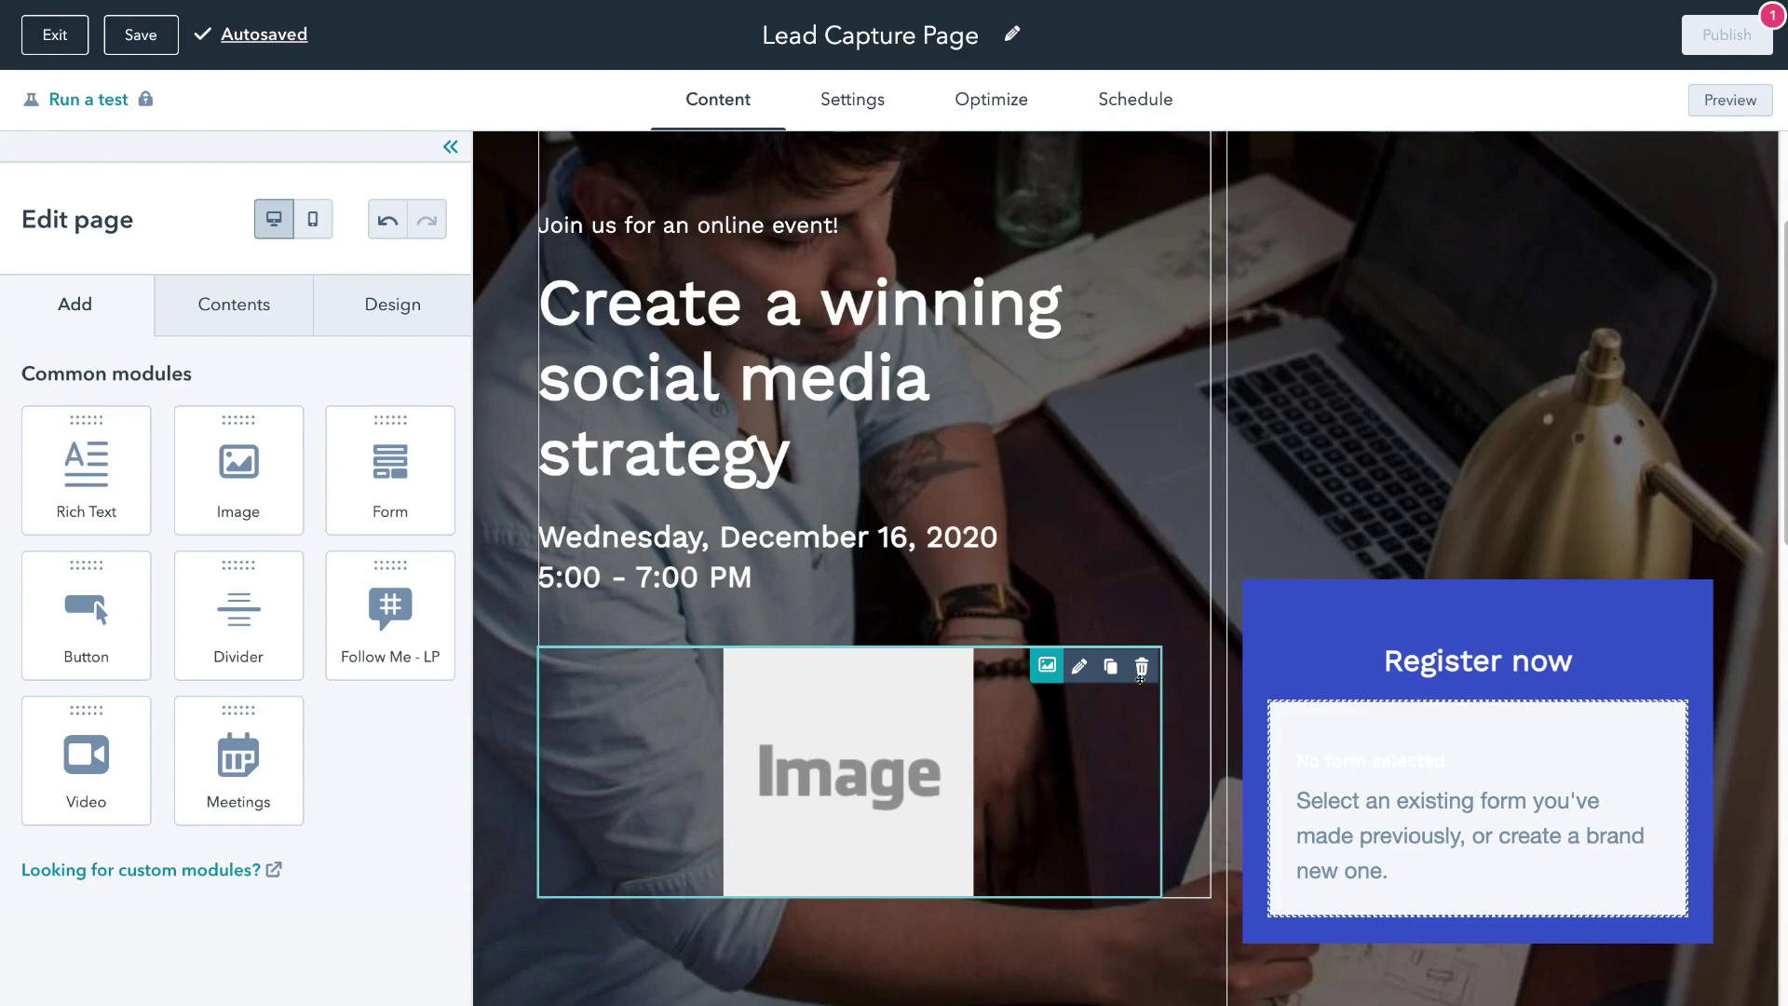
click(1140, 666)
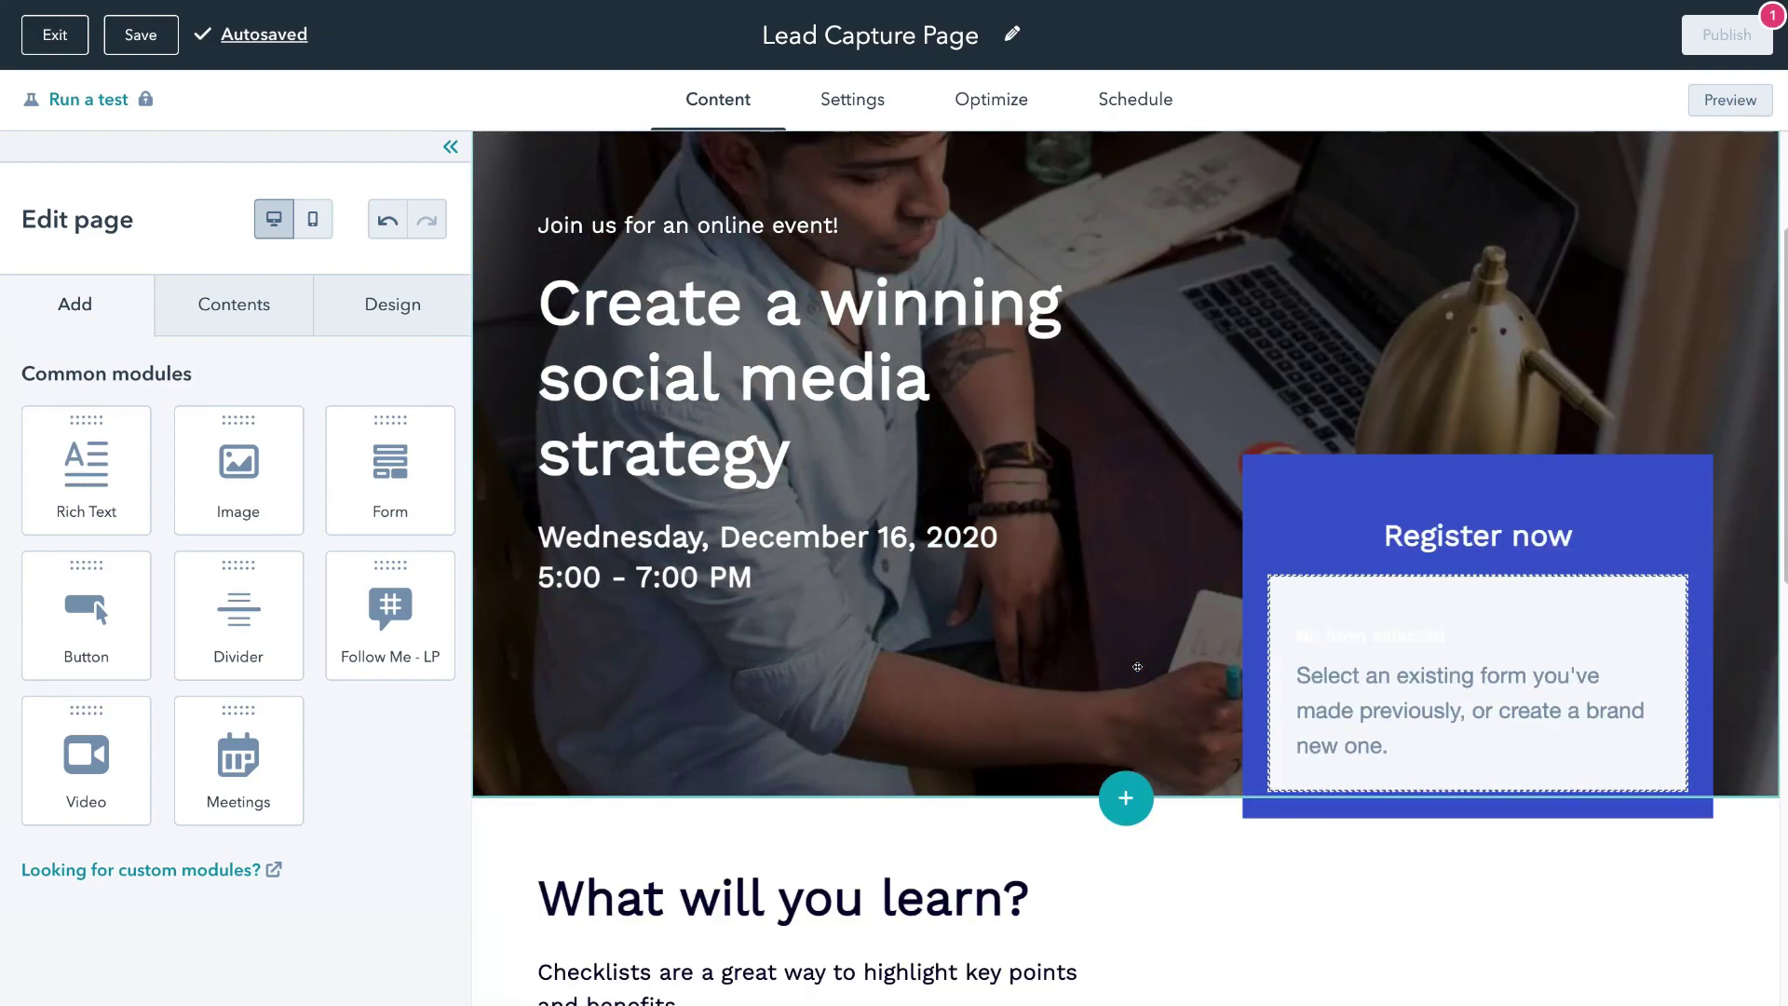
Replace the Compass logo in the page header with an uploaded Syndeo Media web design logo PNG.
scroll(1137, 667, up, 3)
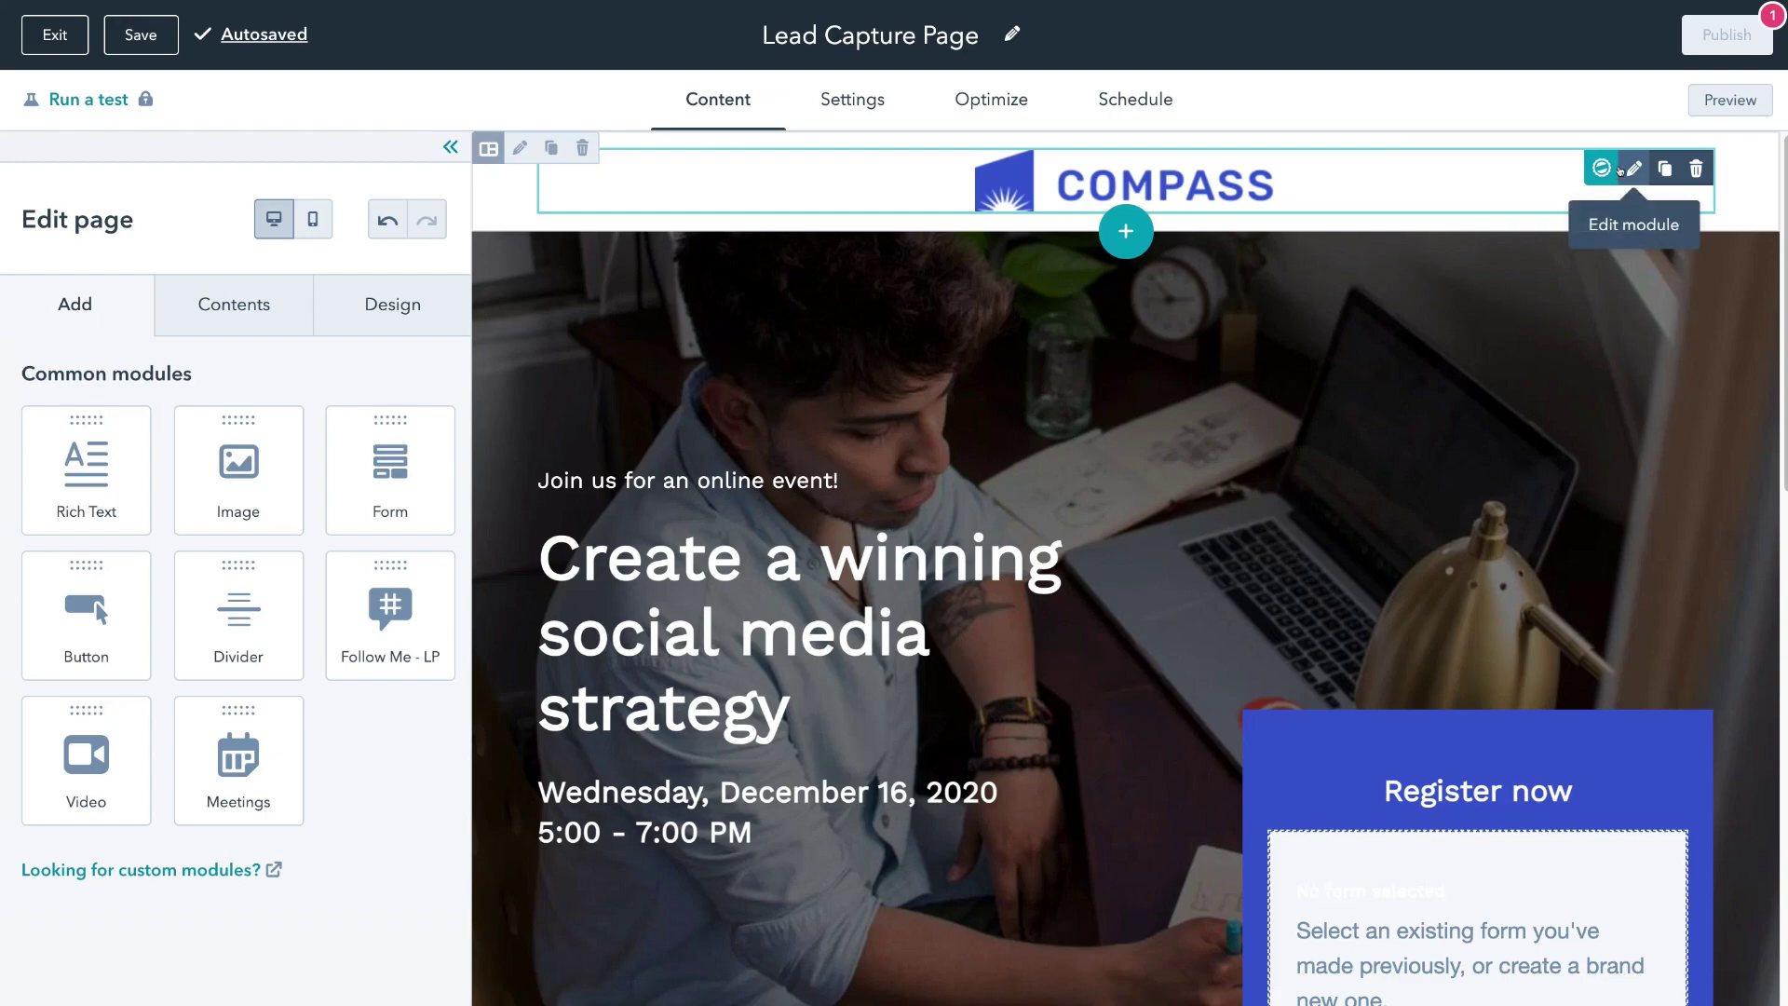
click(1623, 160)
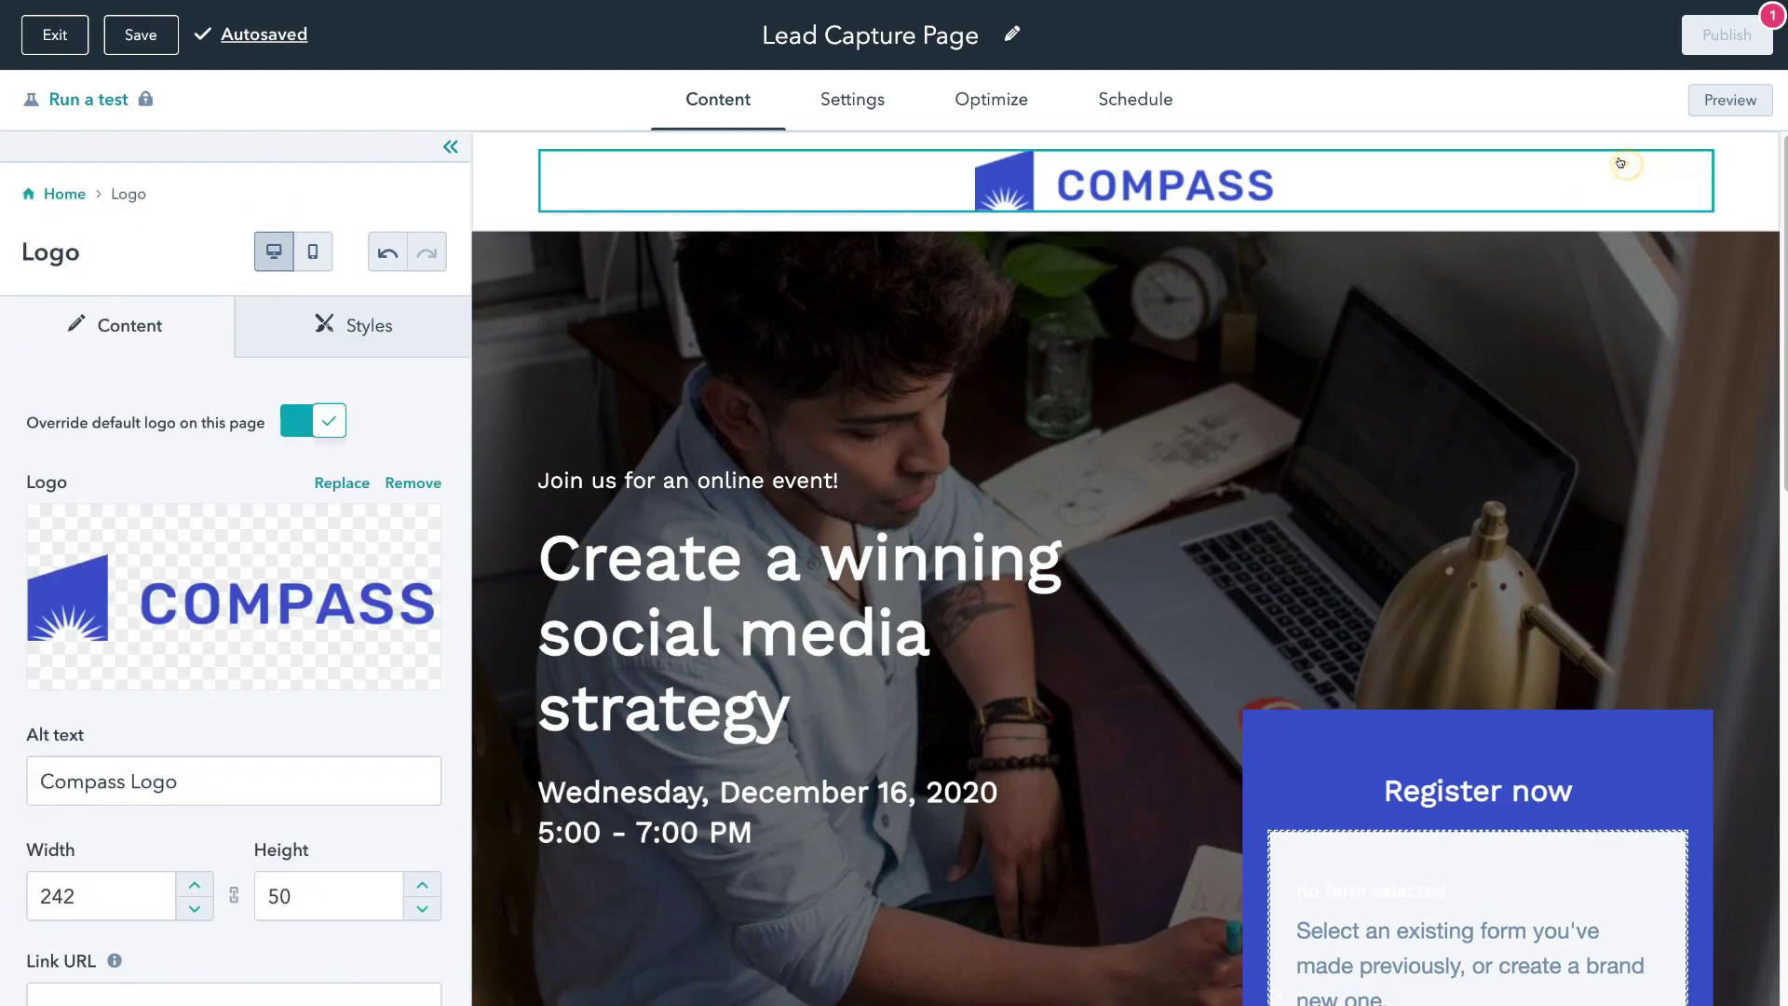
mouse_move(301, 610)
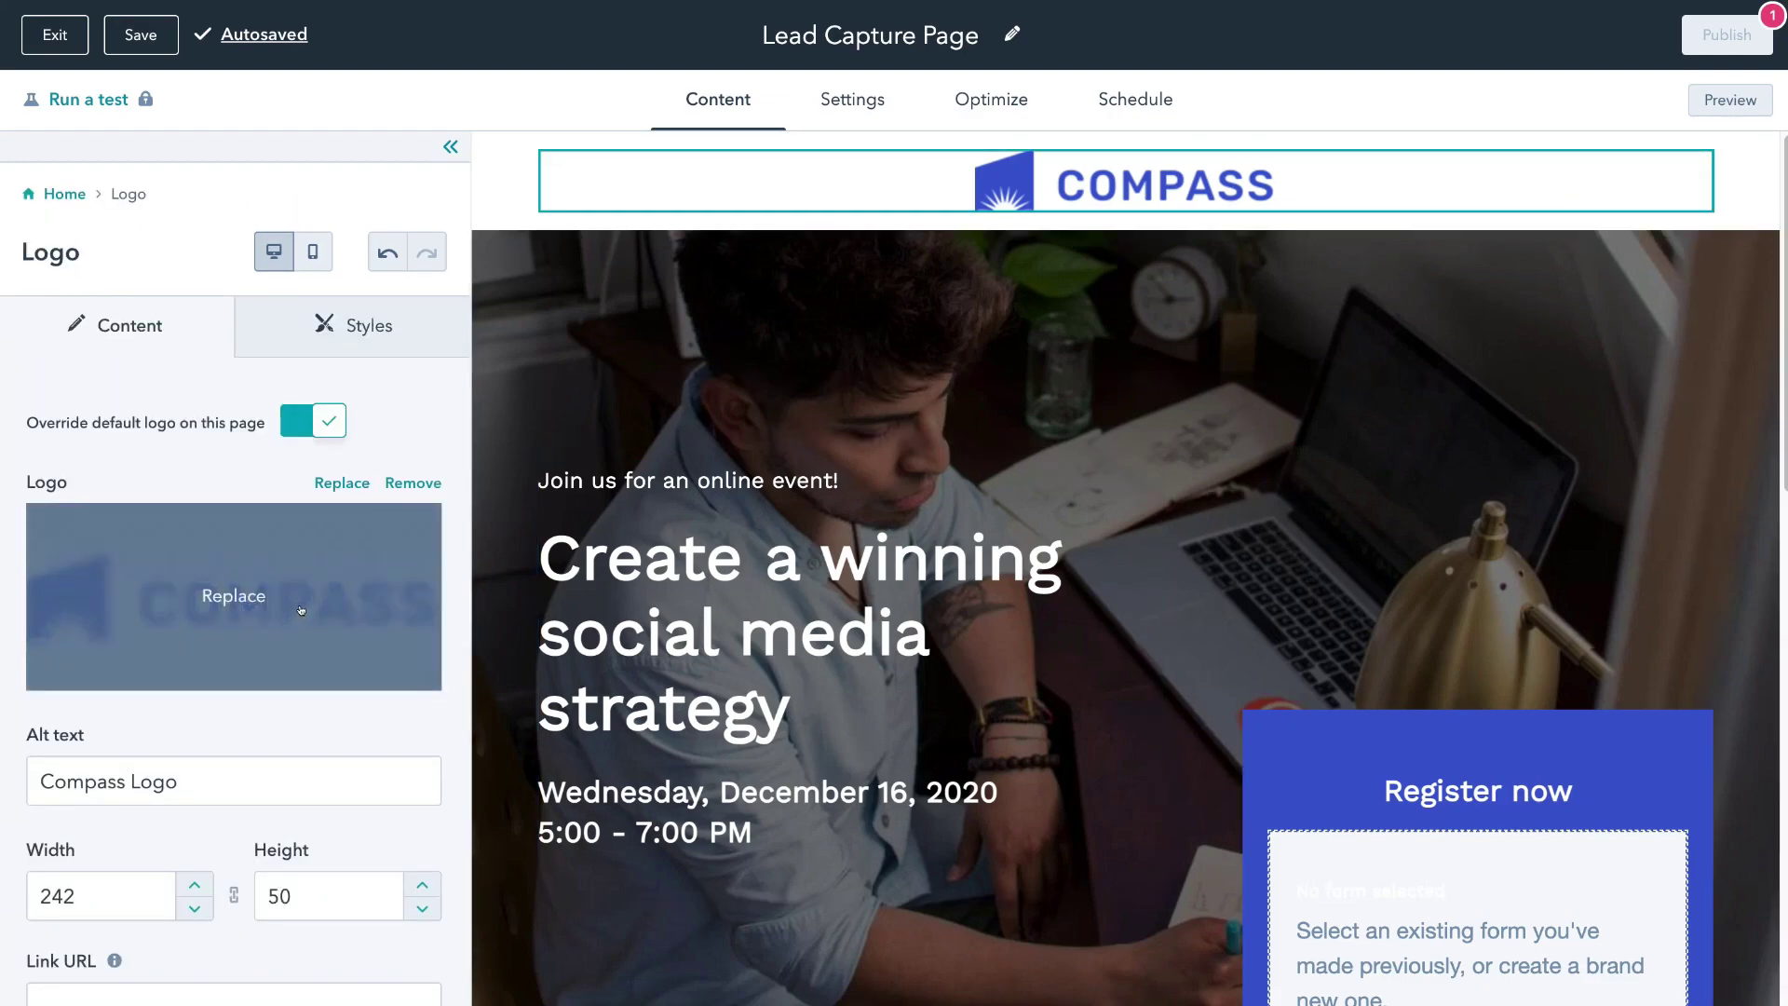
click(340, 483)
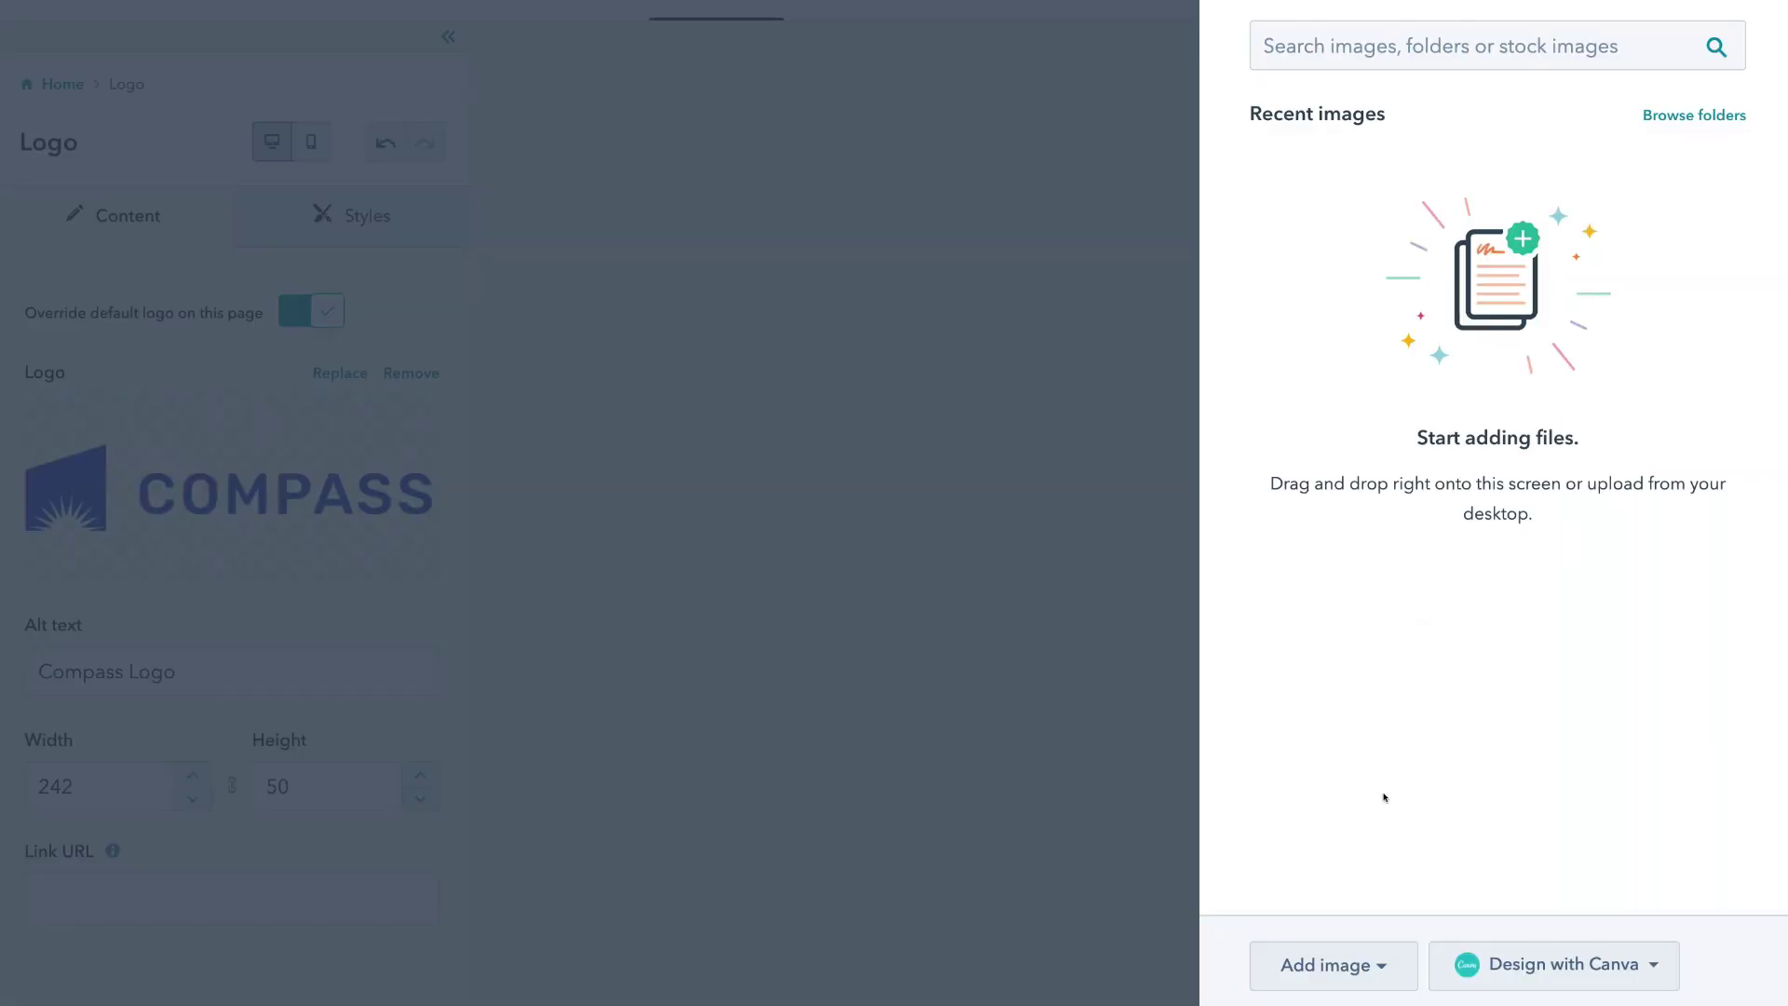
click(1349, 959)
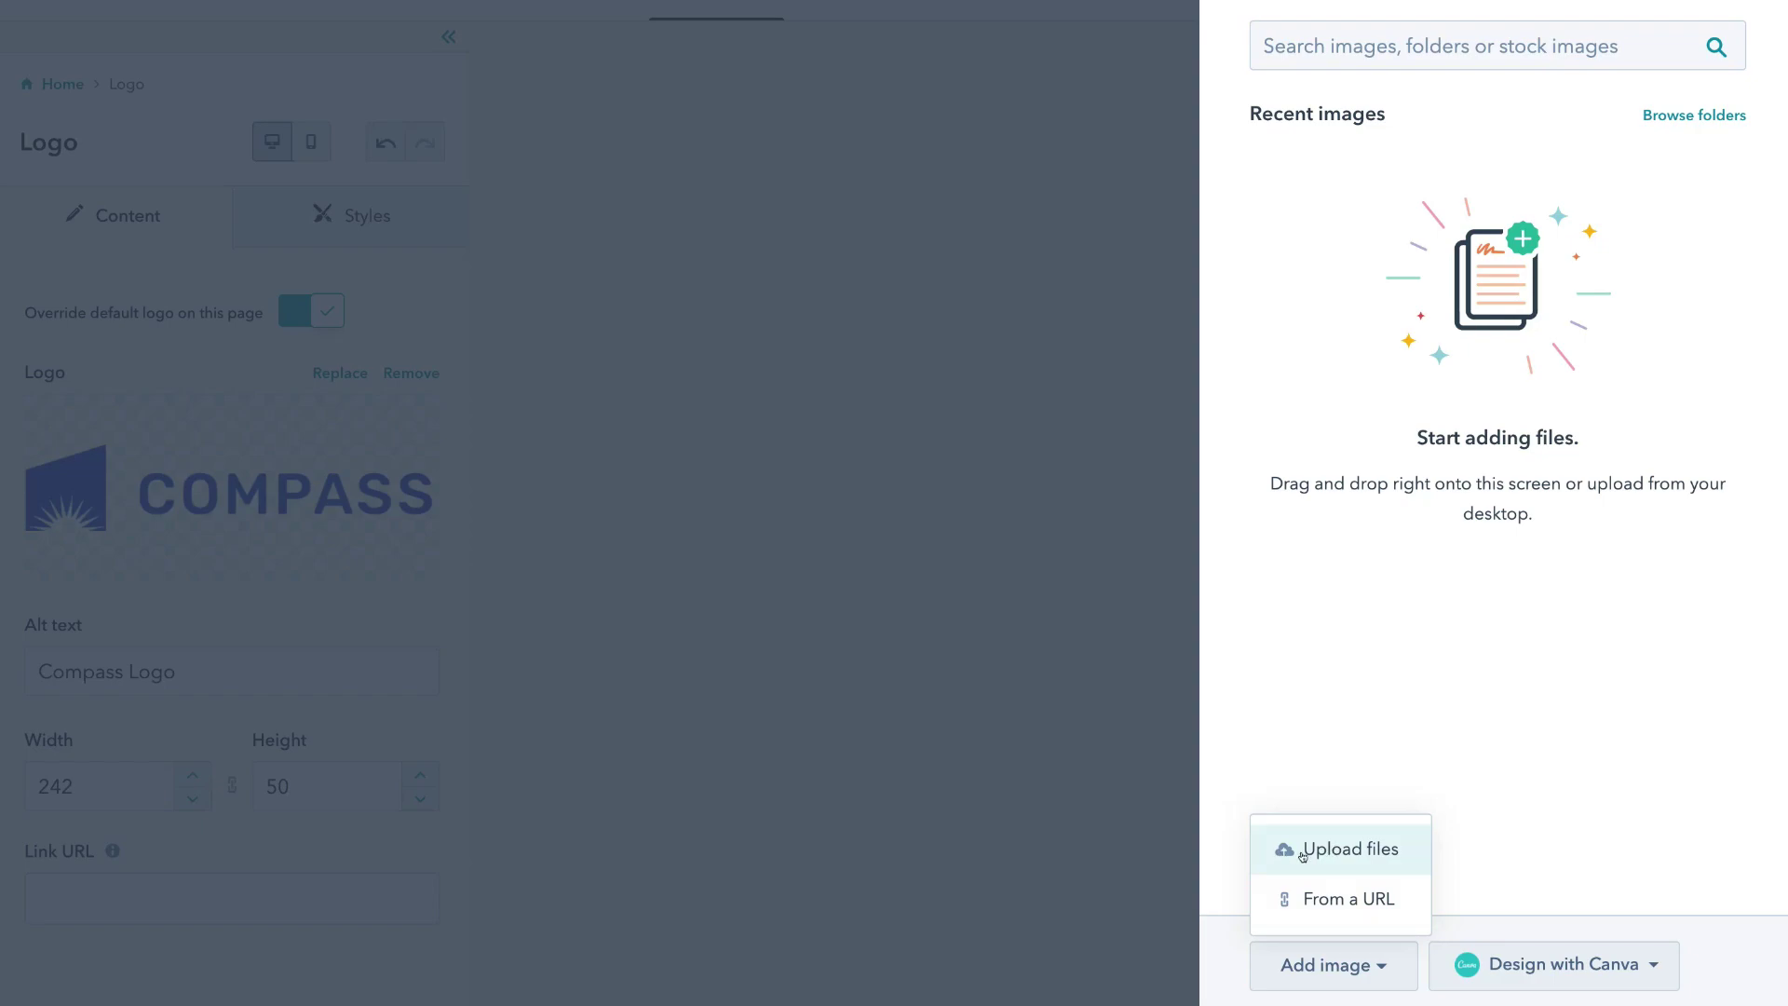
click(1346, 849)
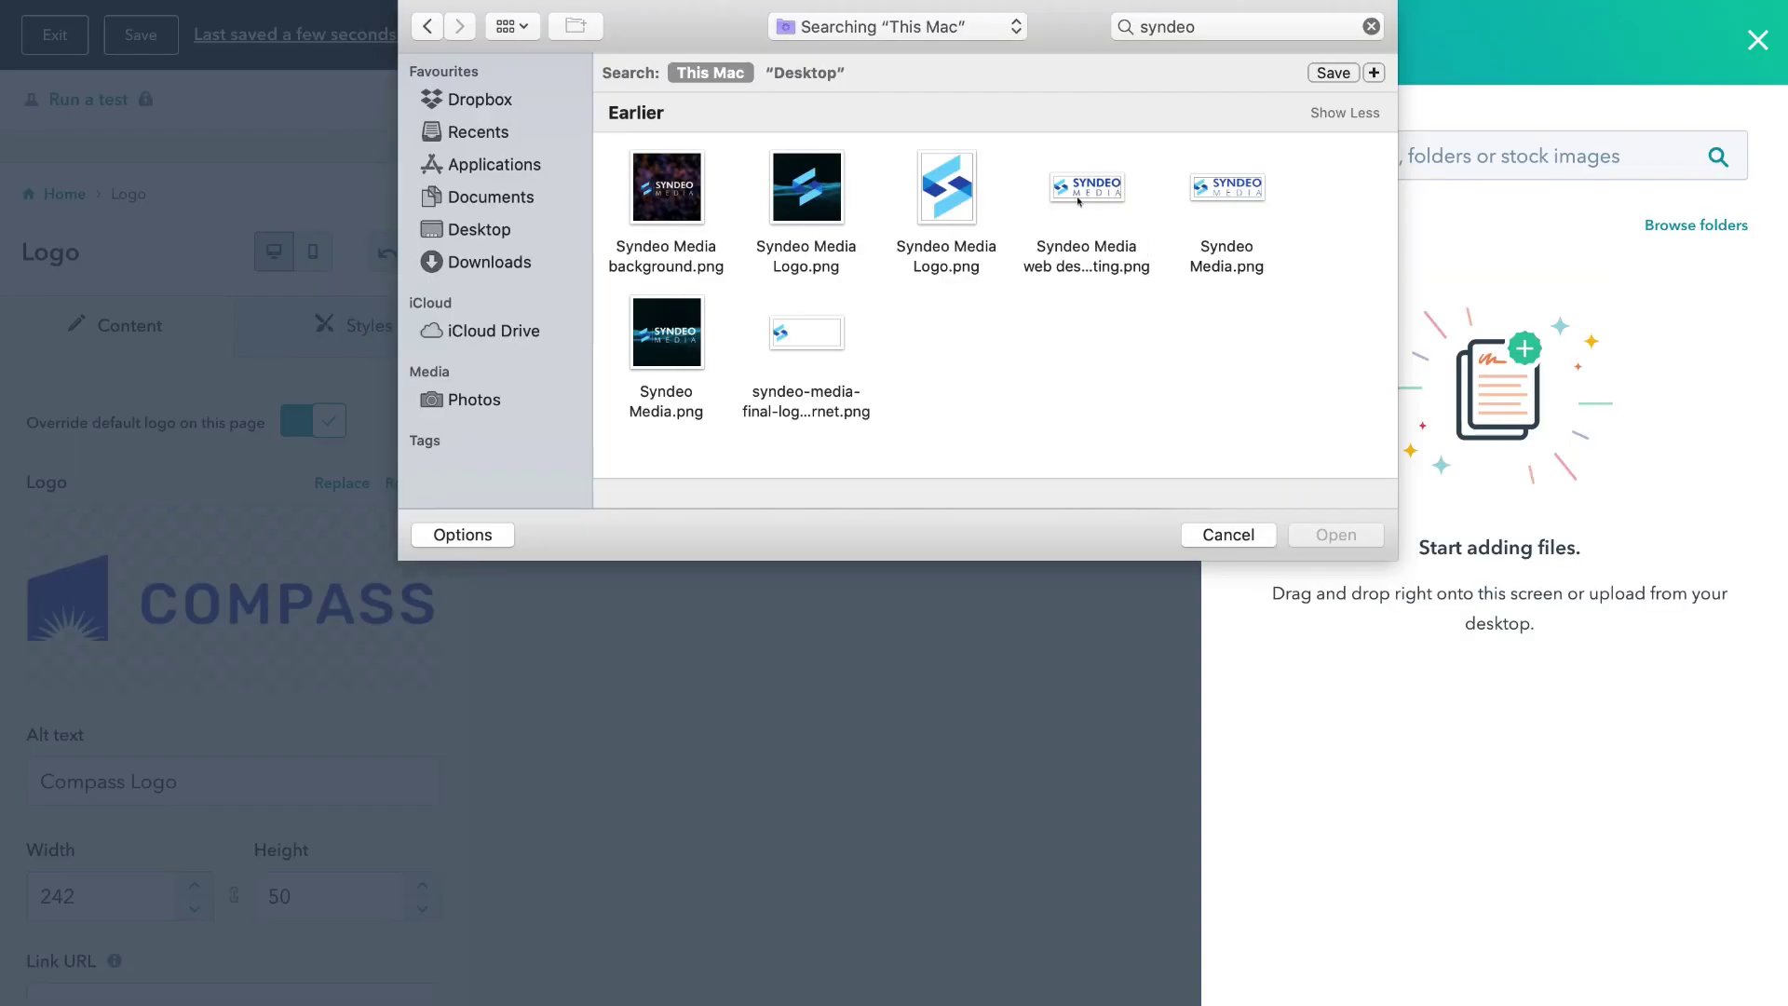
click(1079, 201)
click(1324, 538)
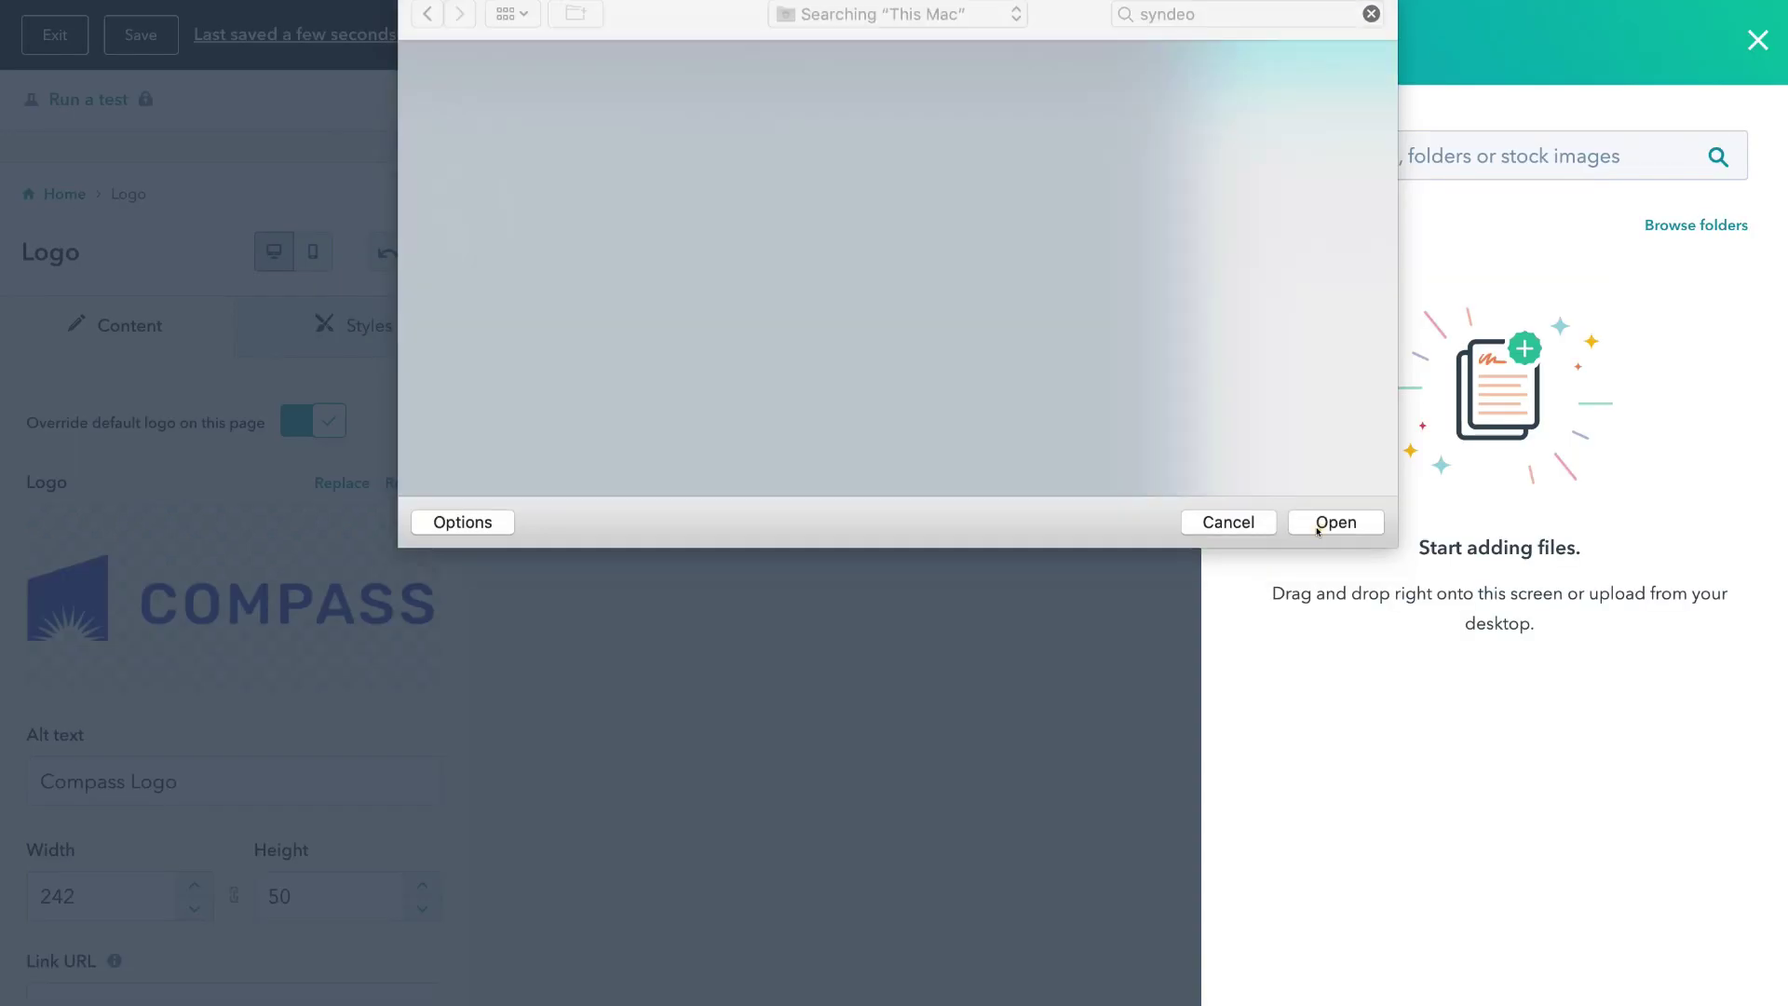
click(1346, 296)
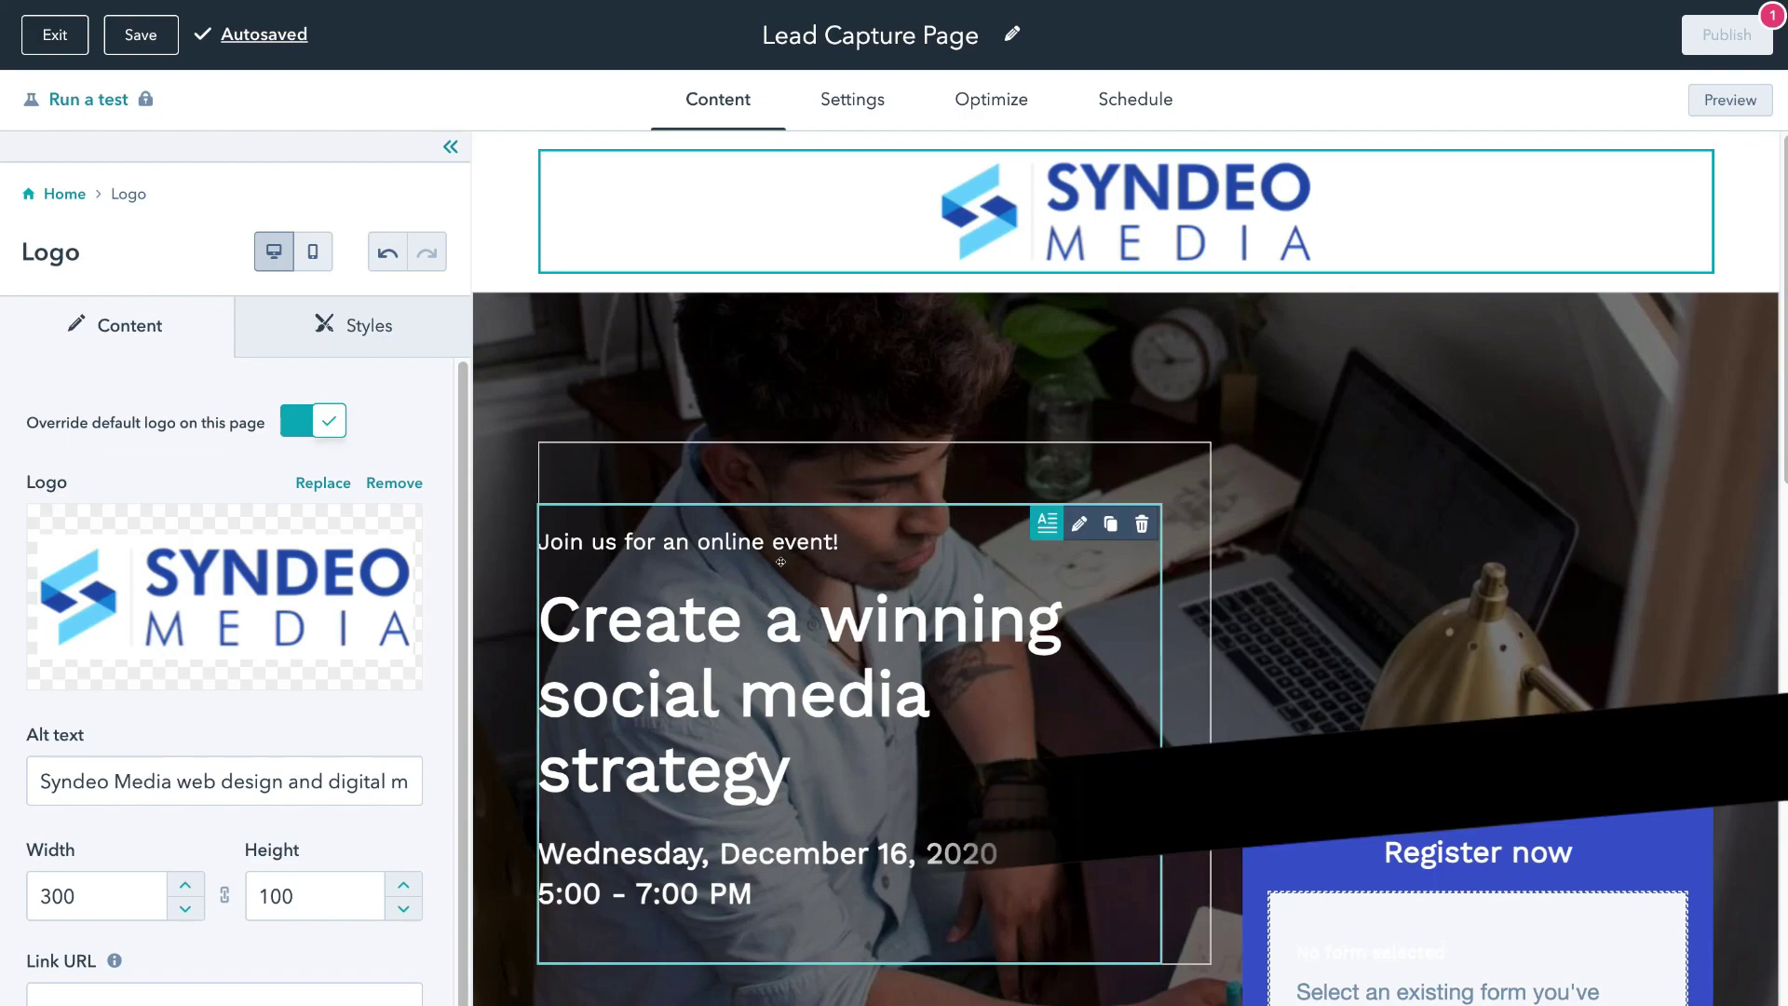
Replace the intro line above the hero headline with "Let's Grow Your Business Today!".
click(839, 540)
drag(840, 540, 561, 544)
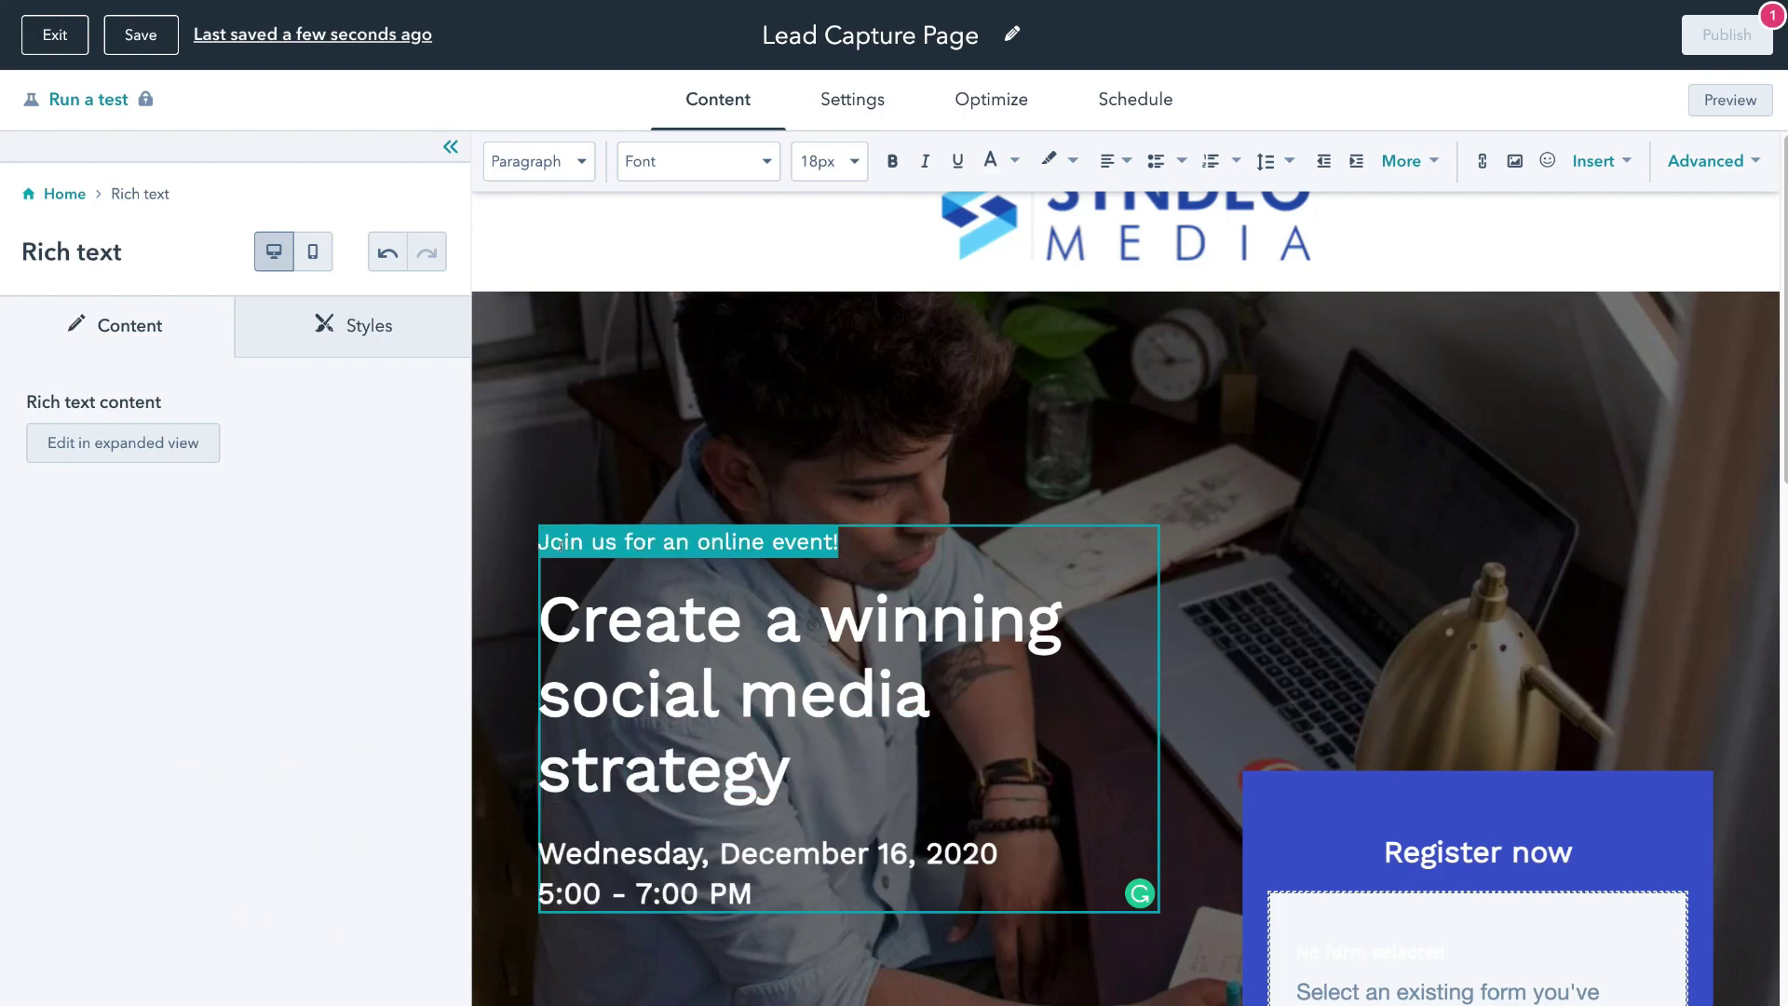
text(Let's Grow Your Business Today!)
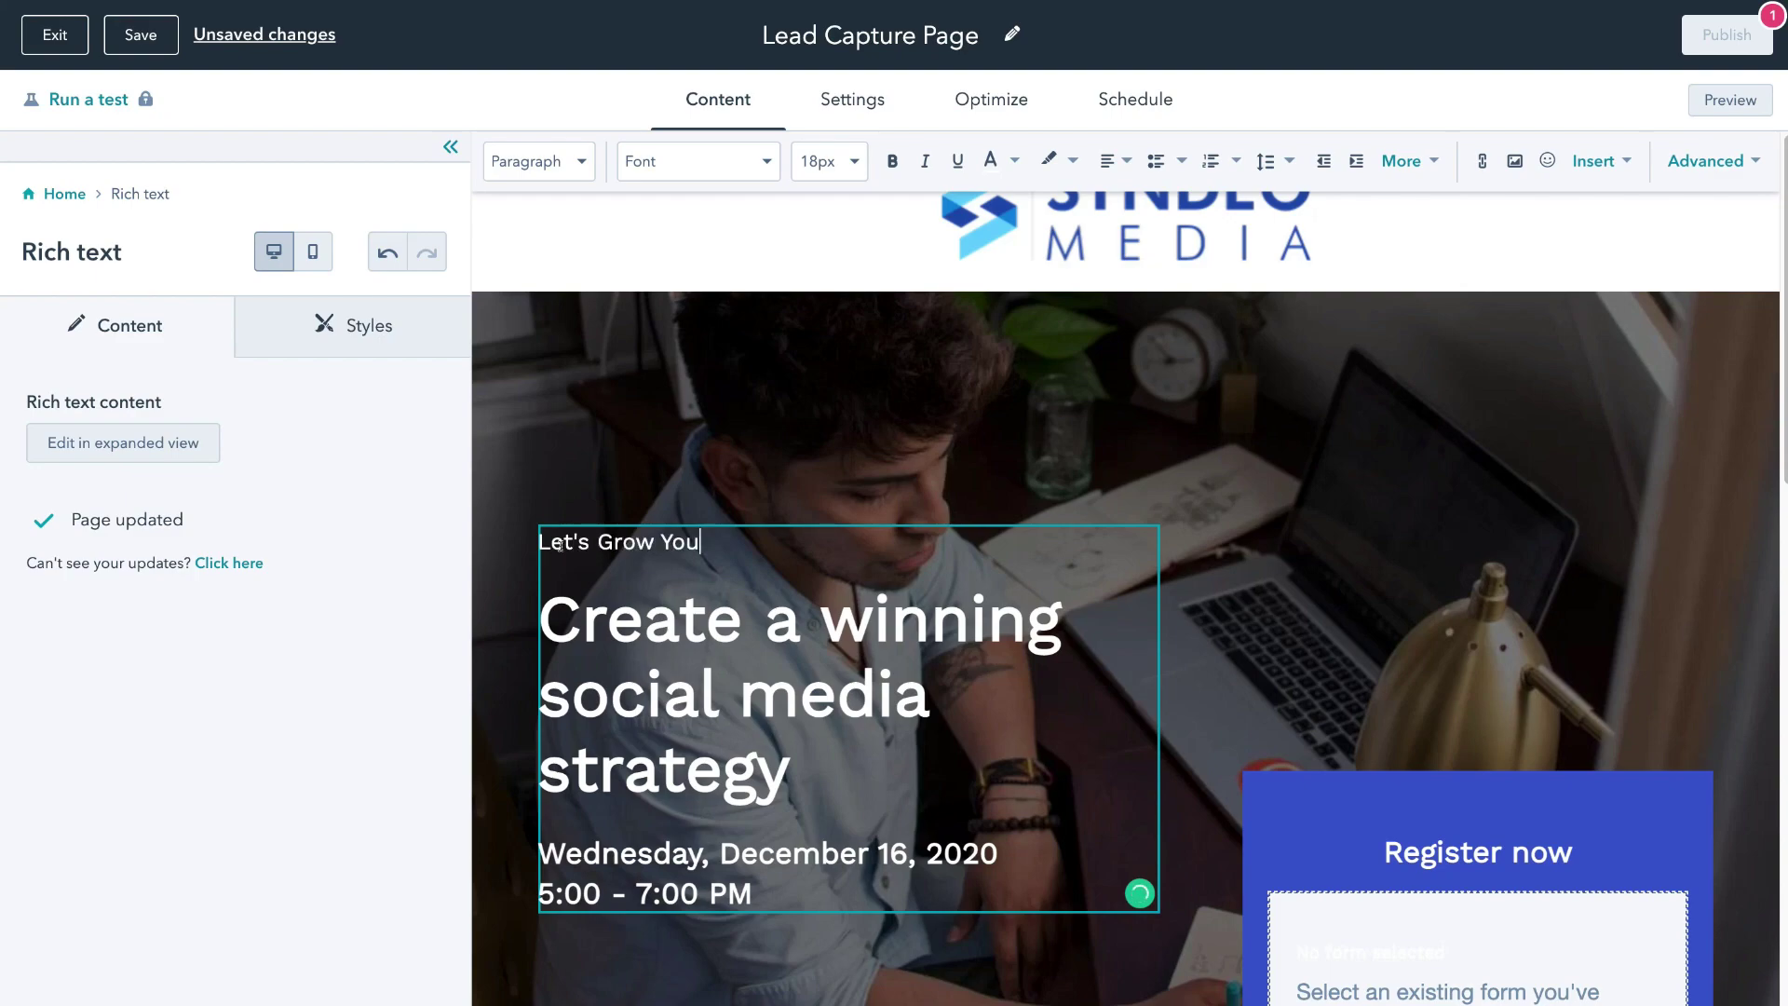
Remove the exclamation mark from the intro line and replace the hero headline with "Get Small Business Marketing Tips, Tricks & News WEEKLY!".
key(BackSpace)
drag(797, 770, 548, 603)
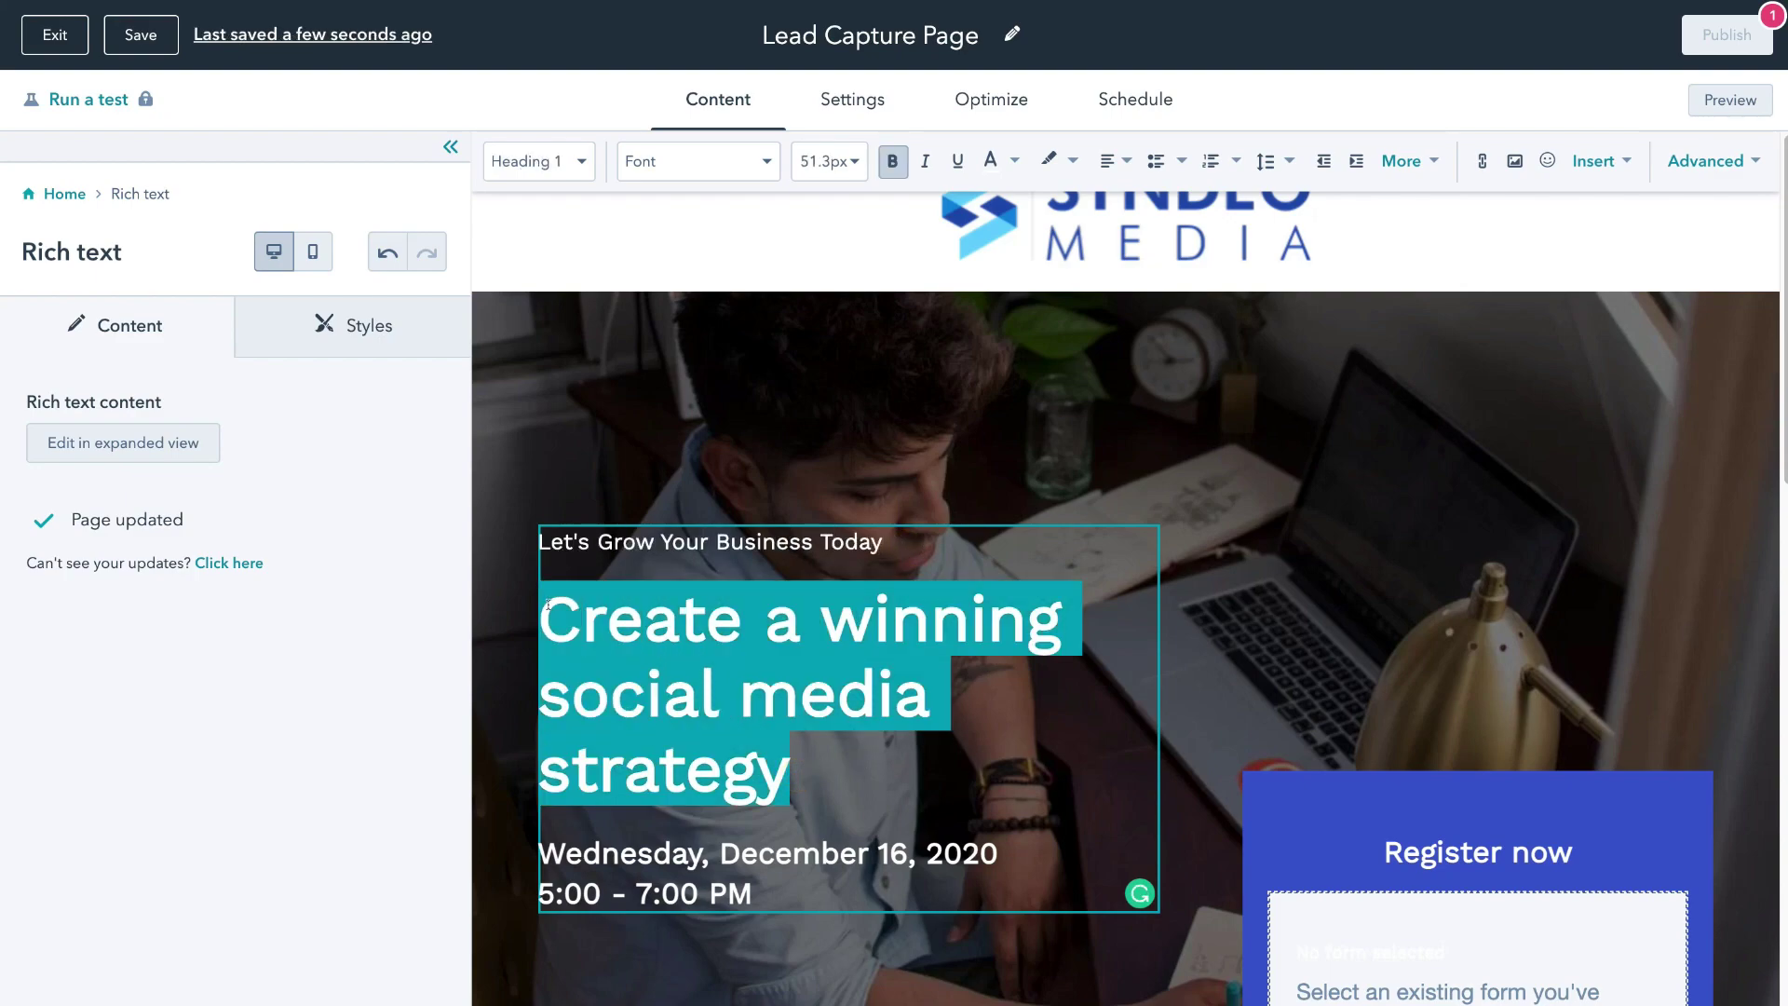
text(Get Small Business Marketing Tips, Tricks & News WEEKLY!)
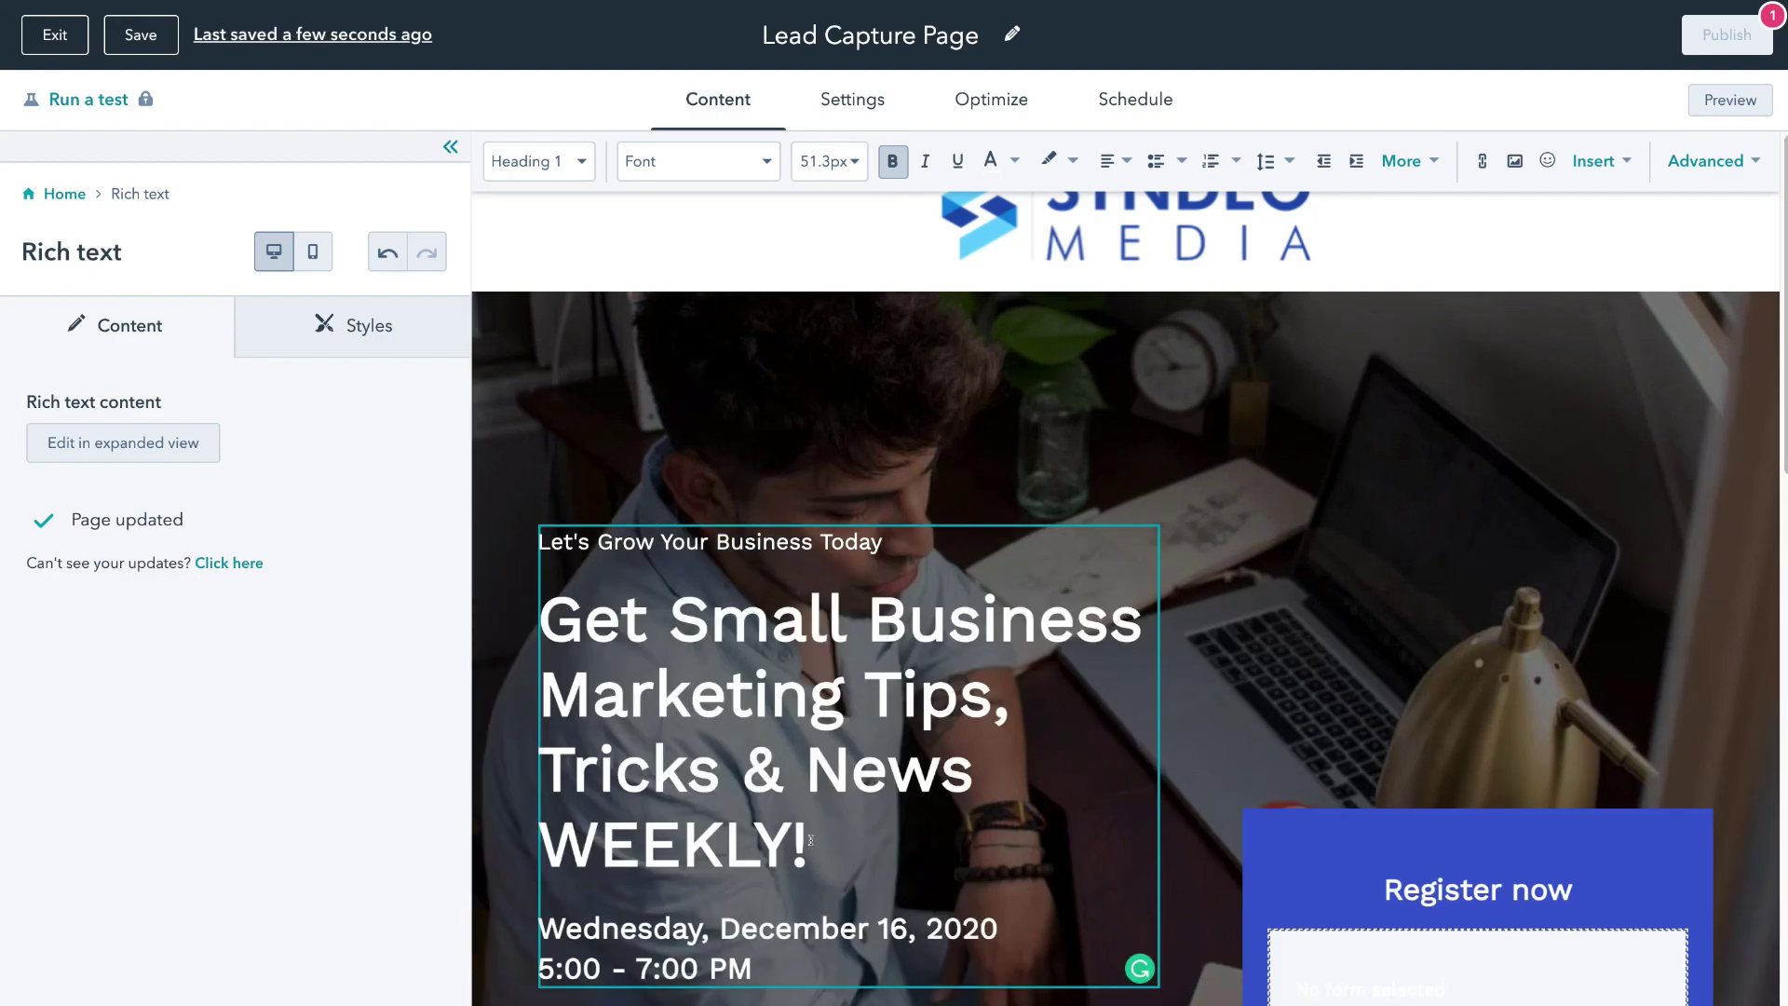
Replace the event date and time below the hero headline with "Subscribe to the #1 Business Newsletter.".
drag(752, 971, 540, 926)
text(Subscribe to the #1 Business Newsletter.)
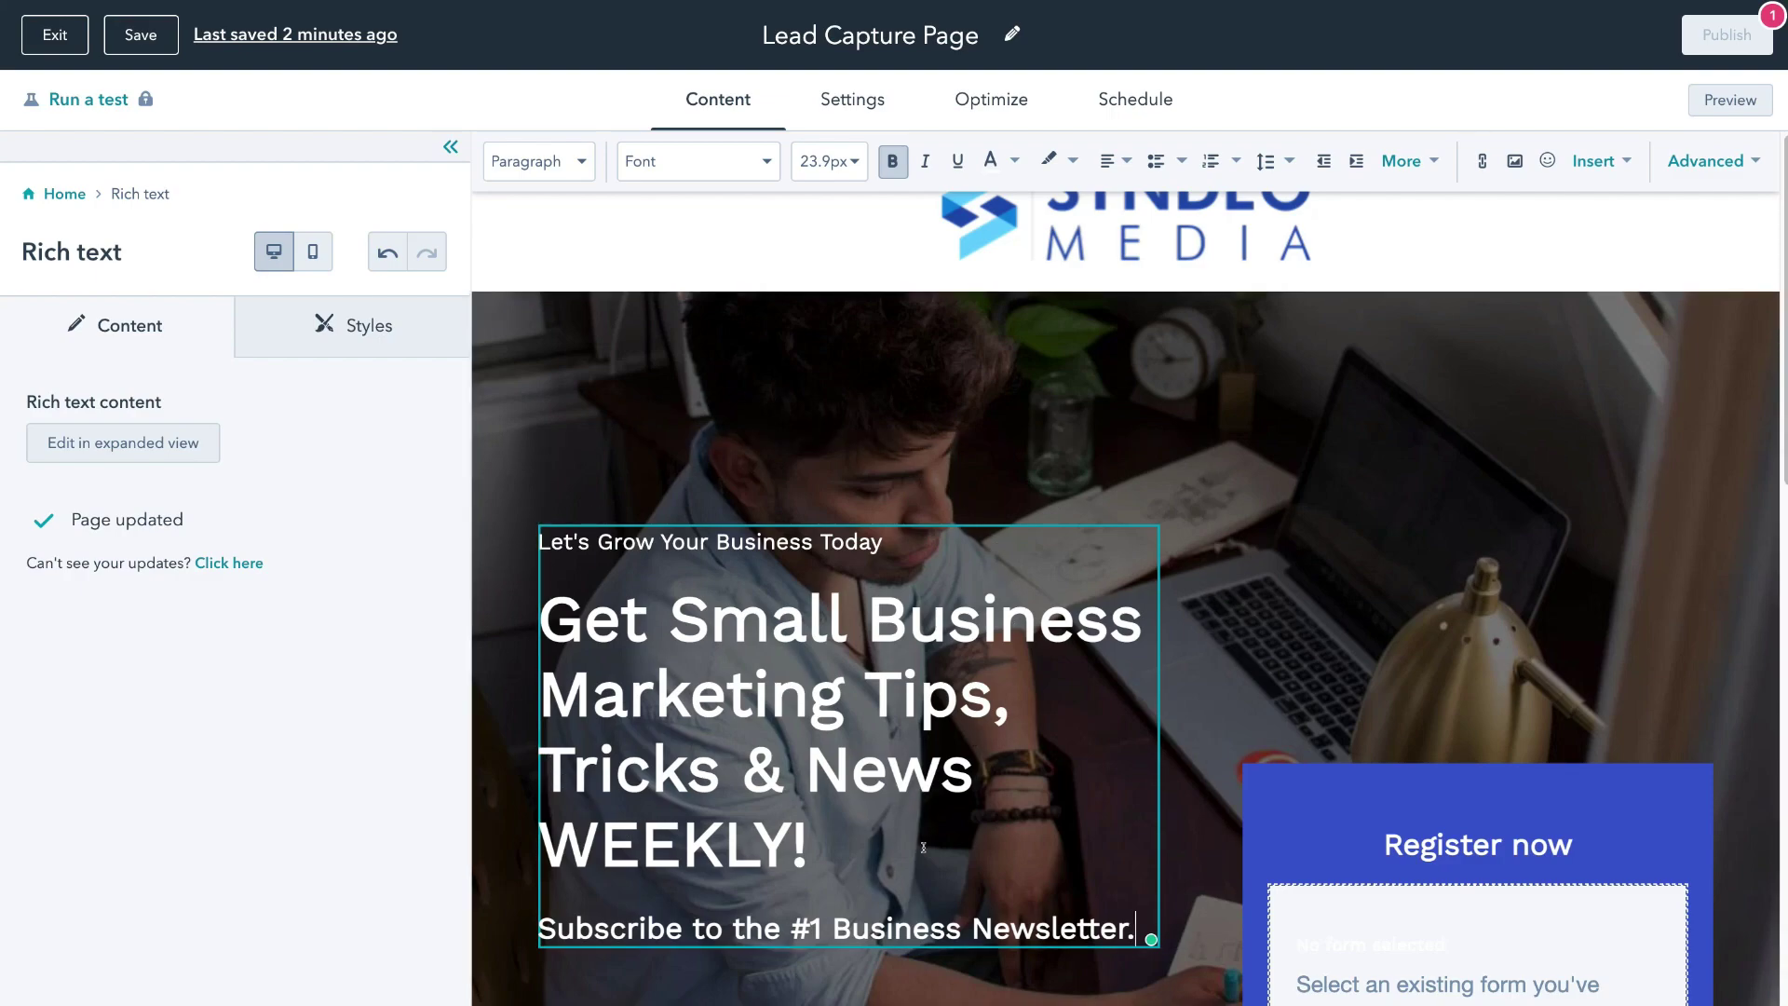
Change the title of the hero section's form module to "Subscribe Now".
scroll(969, 830, down, 3)
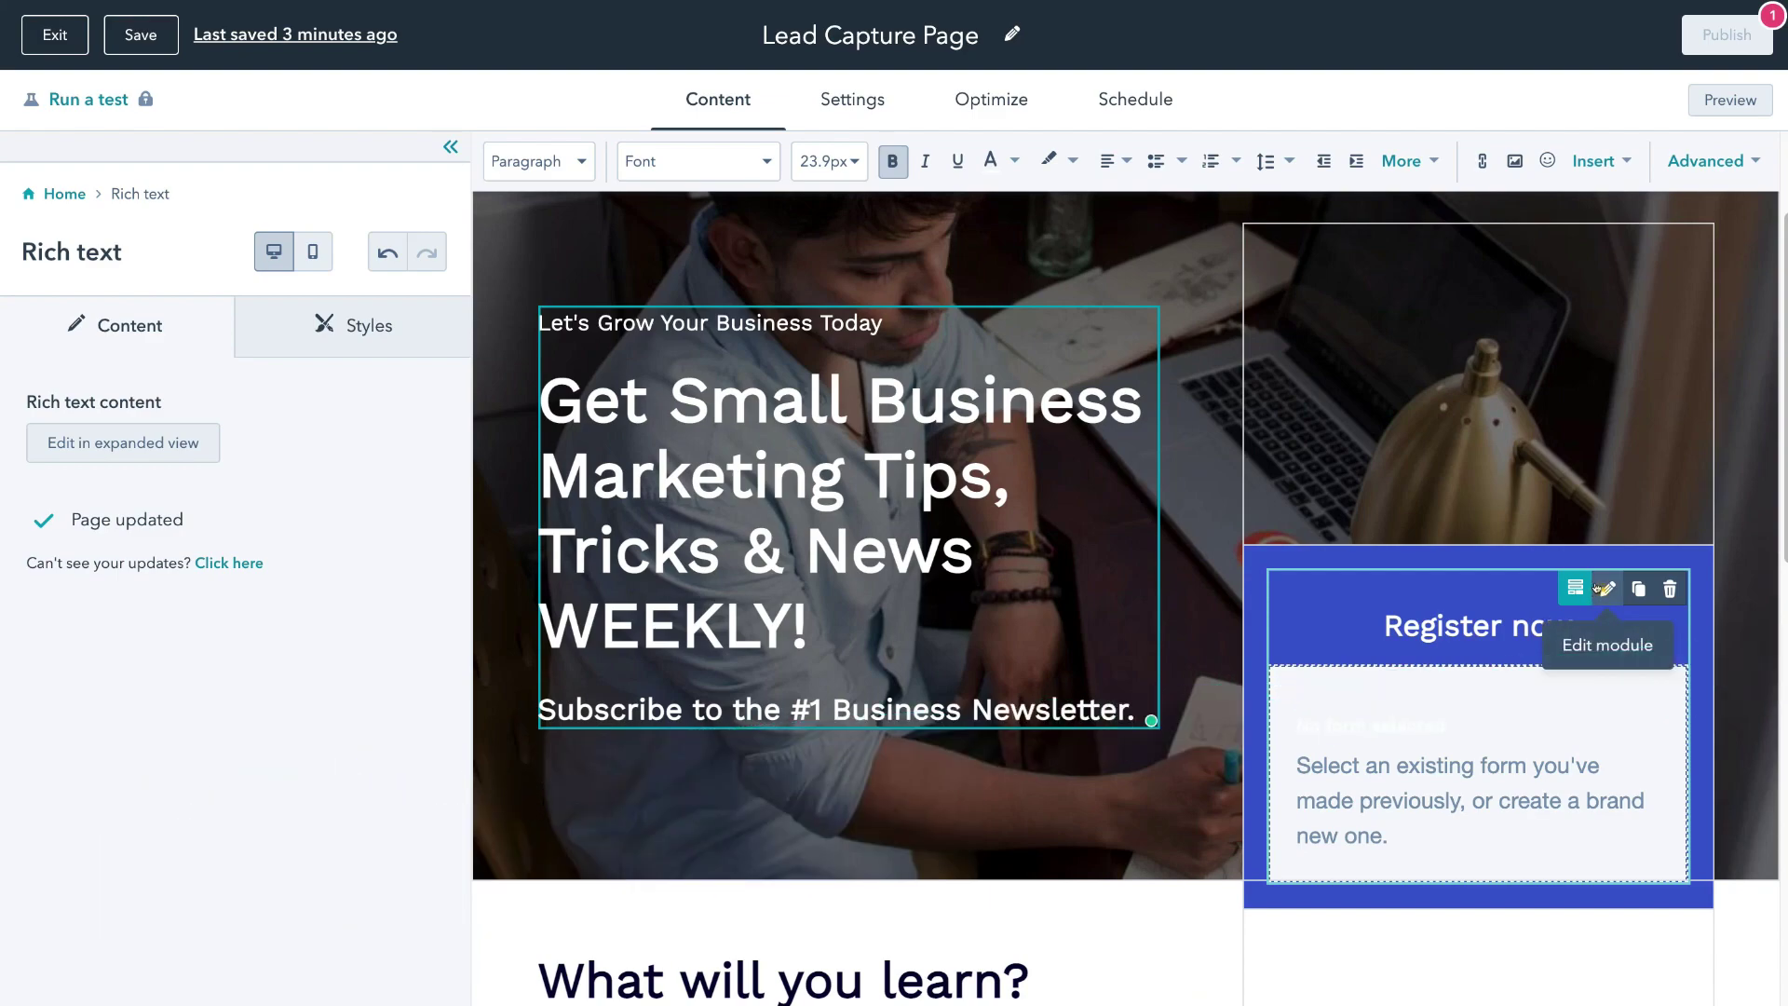
click(1604, 588)
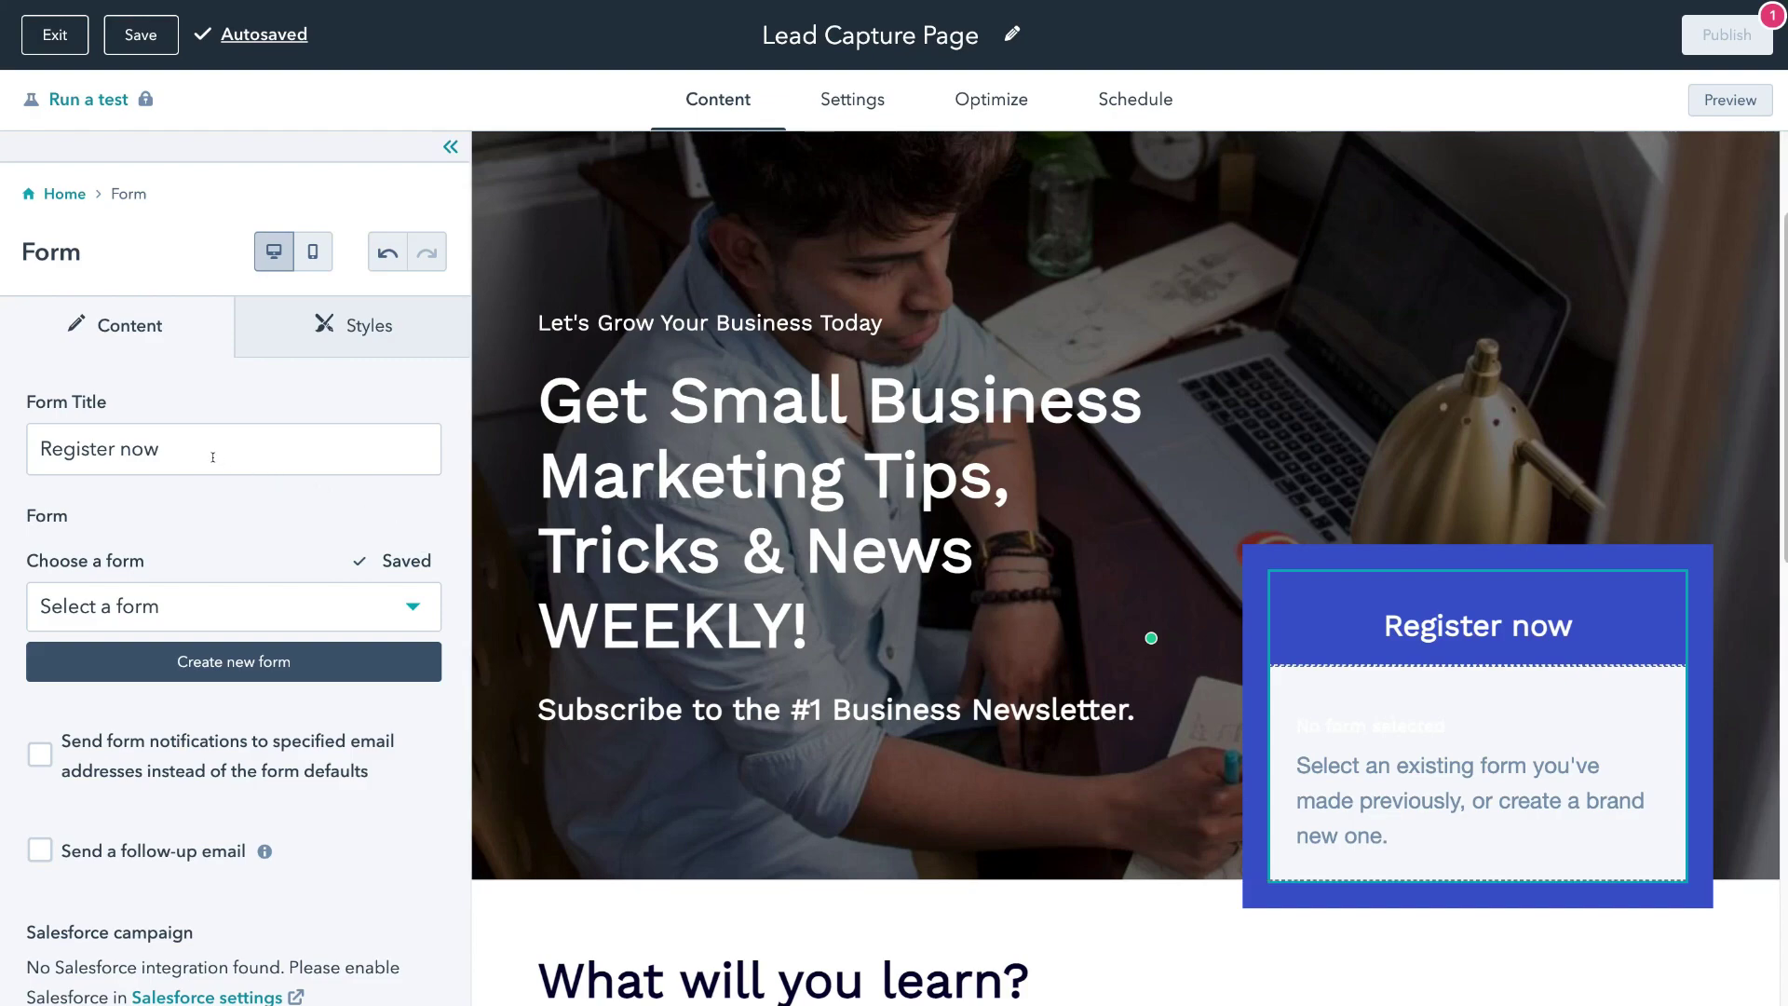
drag(163, 439, 32, 436)
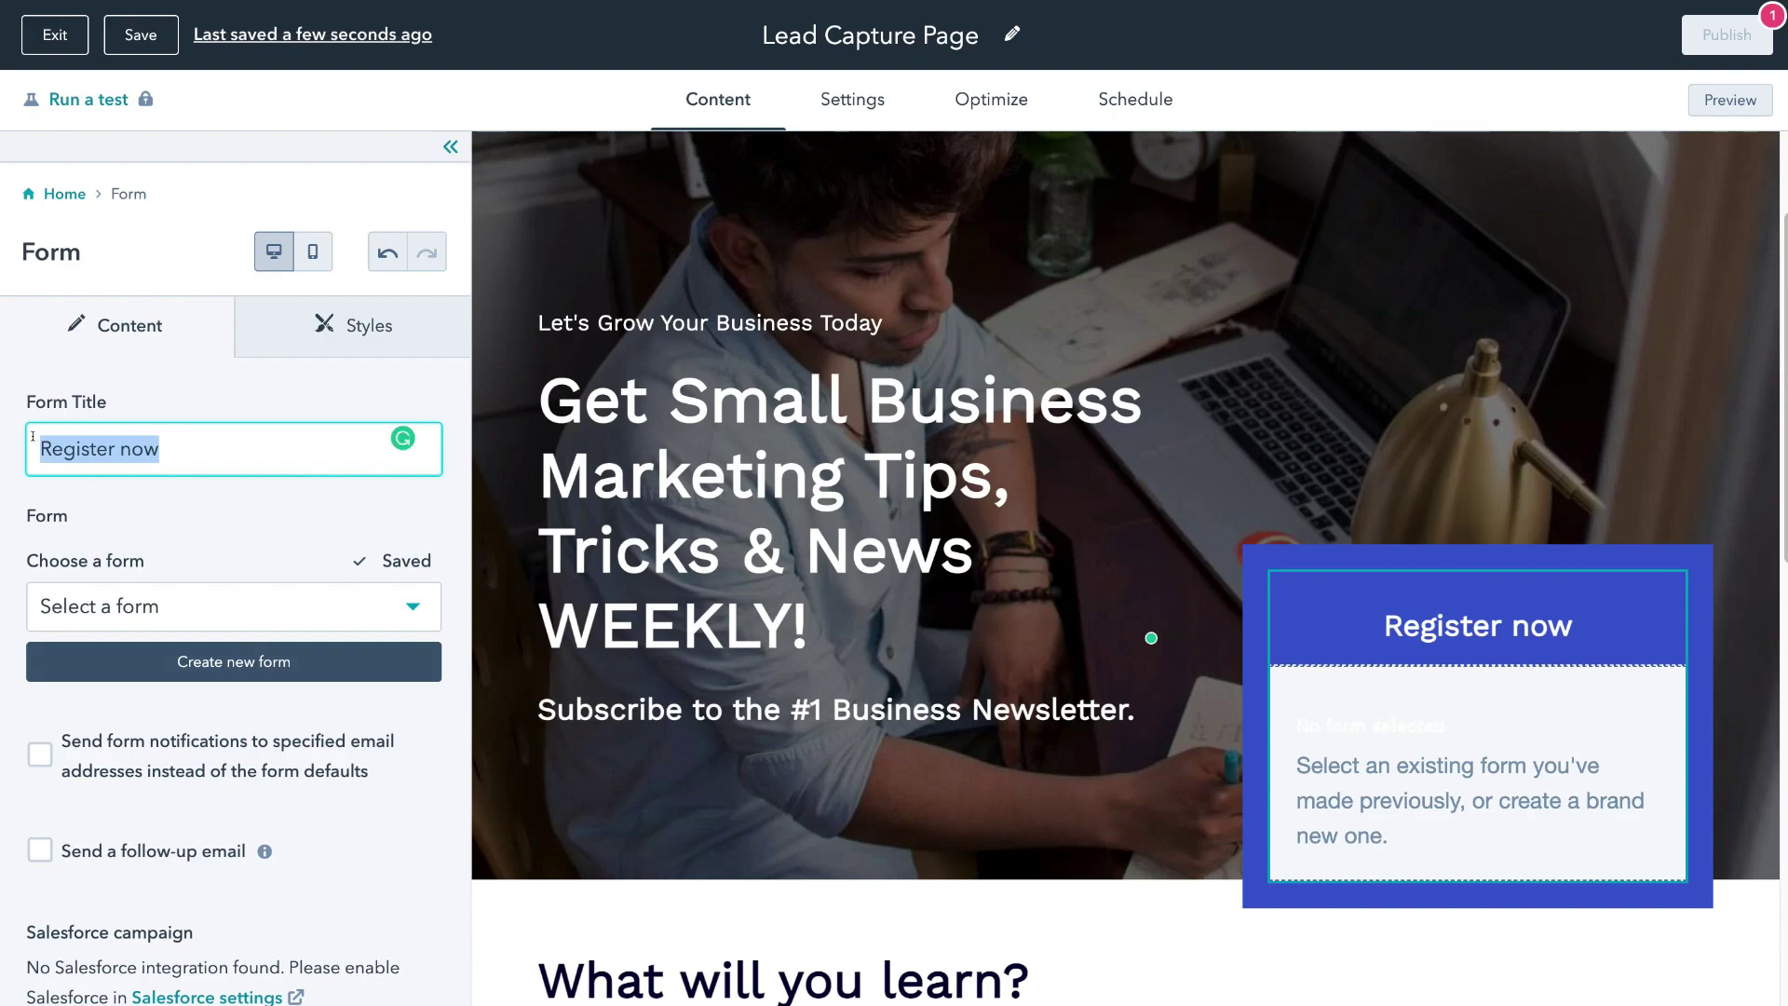
text(Subscribe Now)
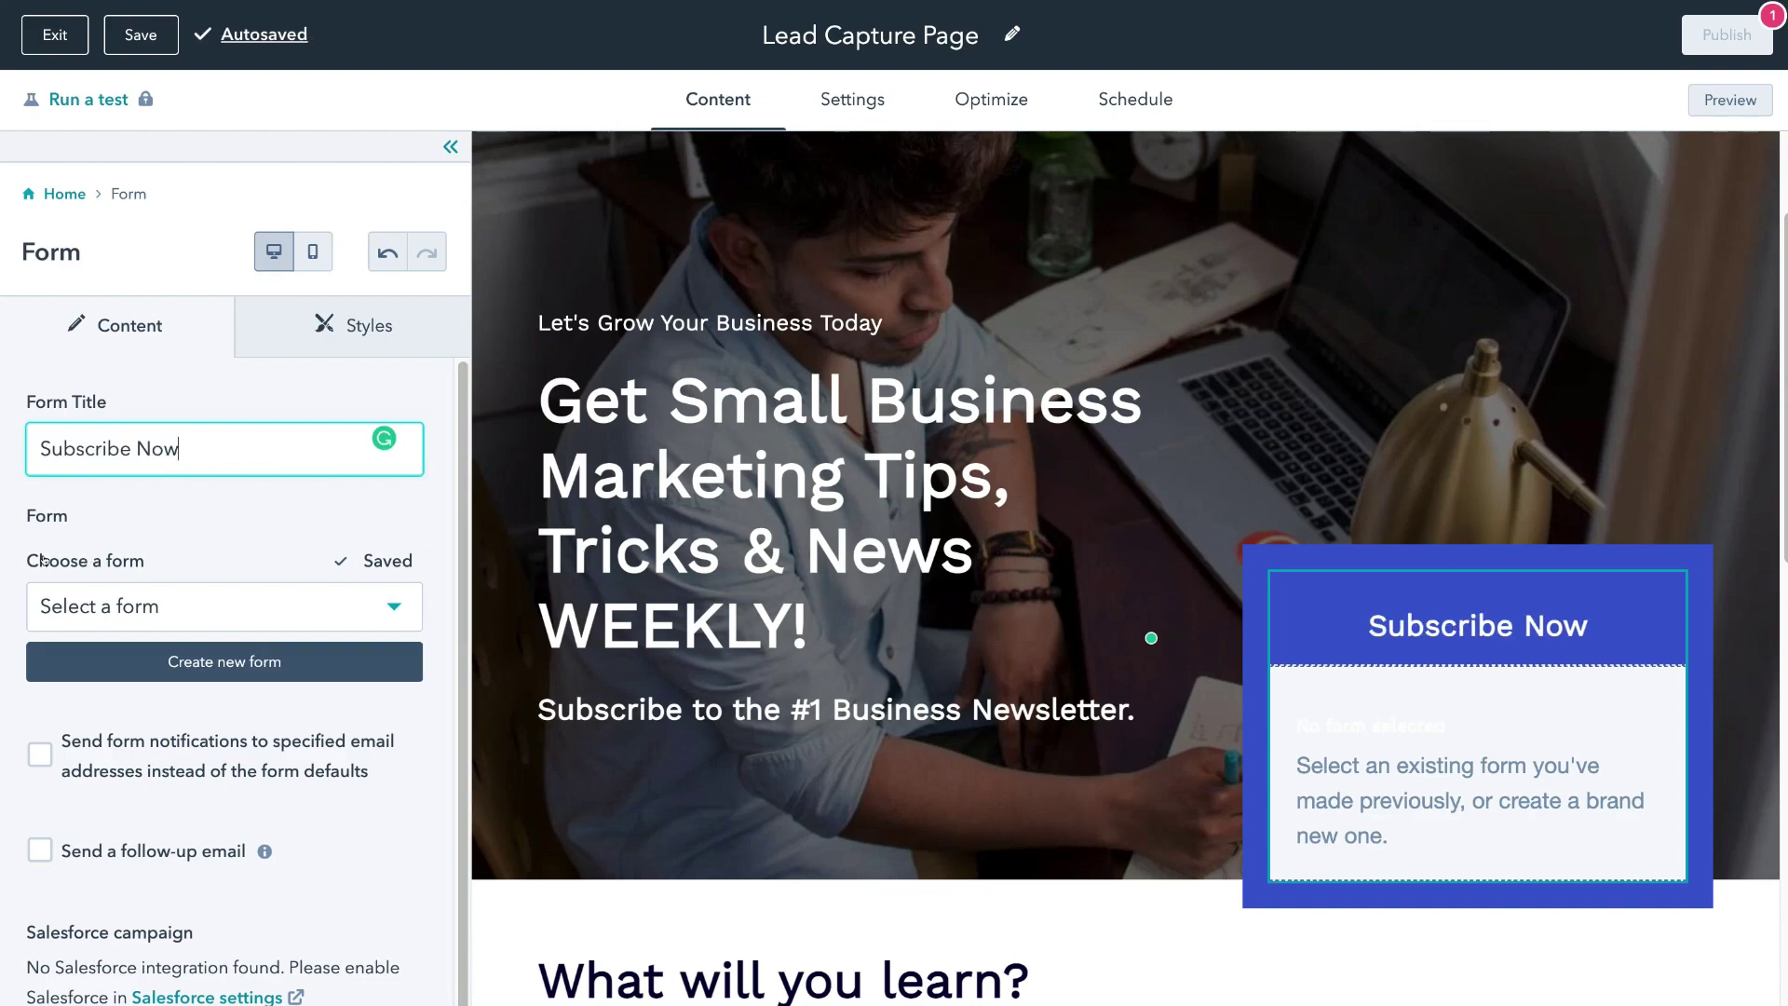
Create a new form for the form module, keeping the suggested form name.
click(220, 606)
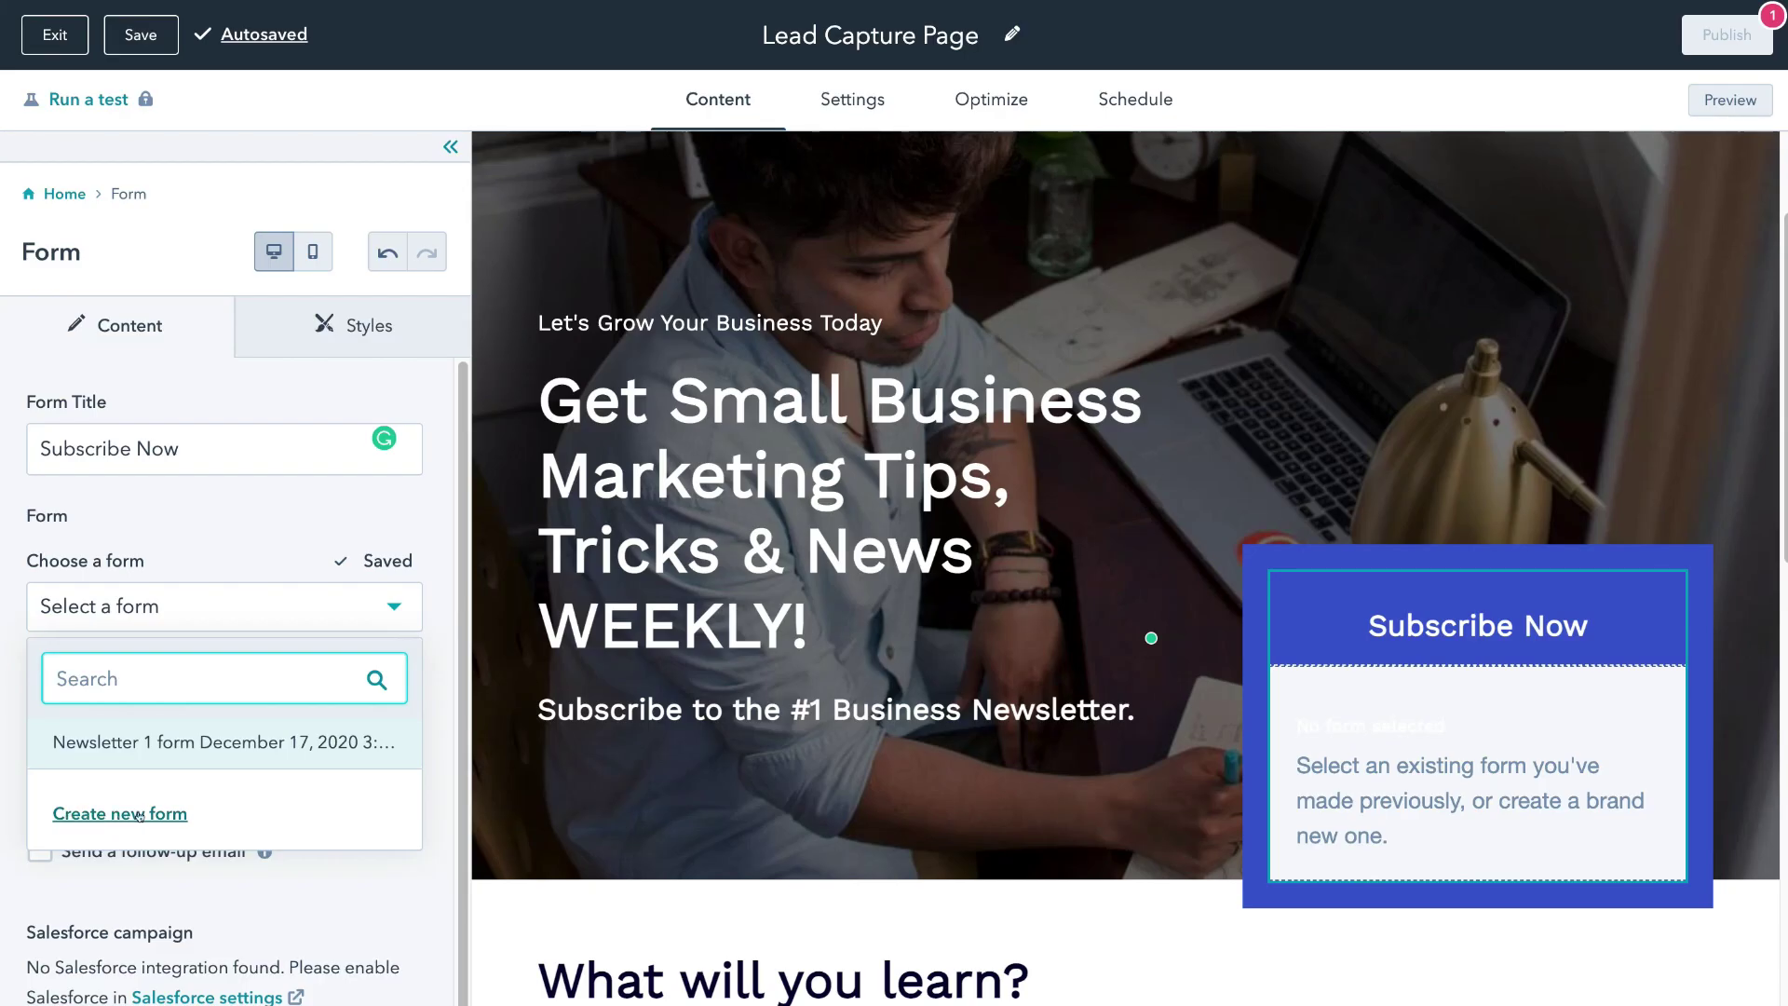
click(67, 816)
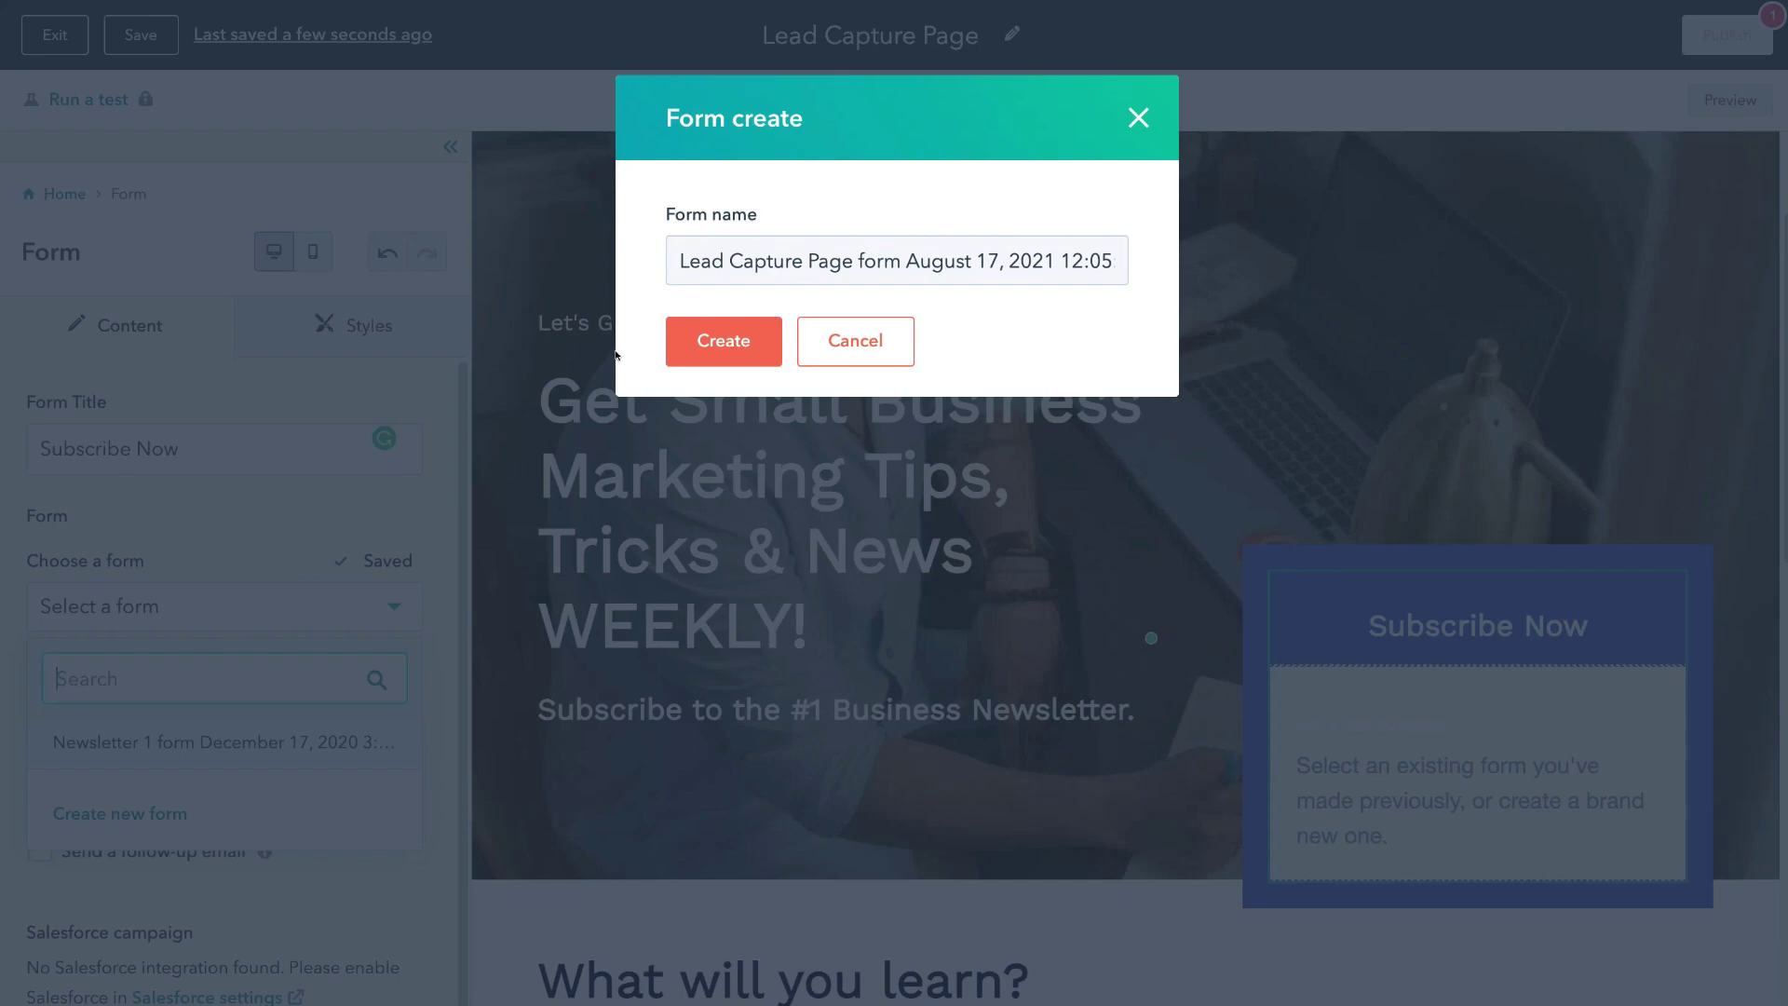
click(725, 345)
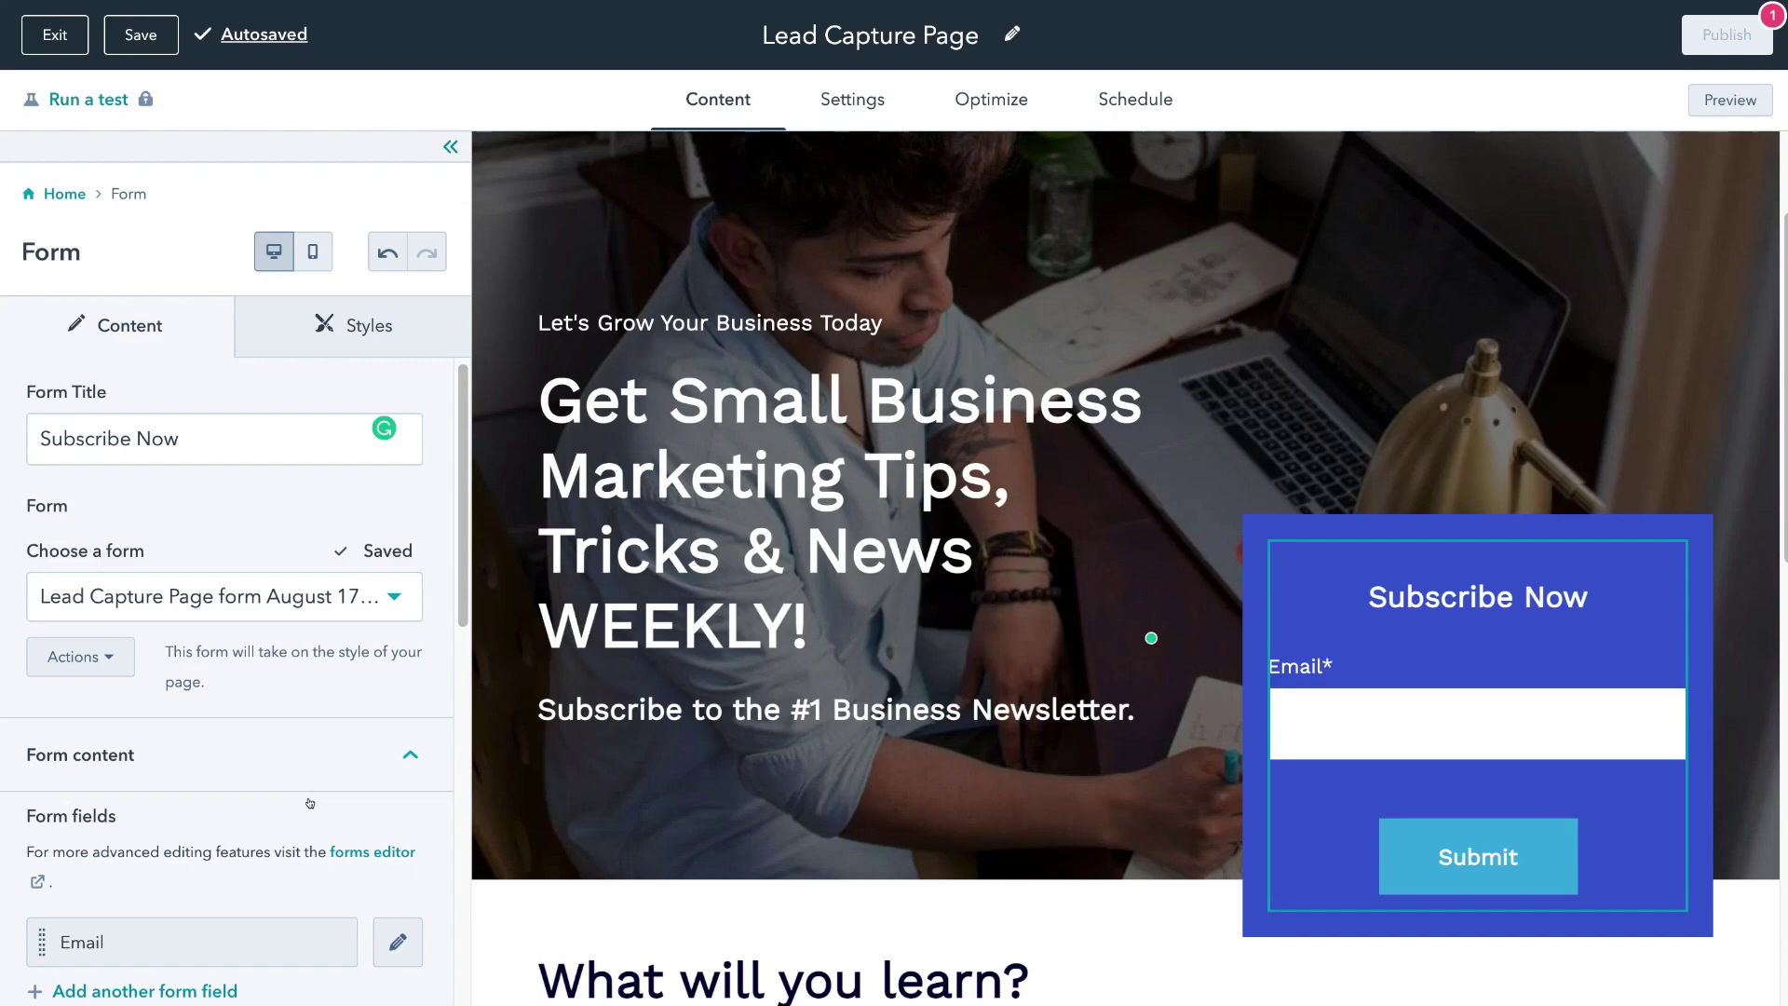
Add a First Name field to the form and place it above the Email field.
scroll(315, 805, down, 1)
scroll(315, 805, down, 3)
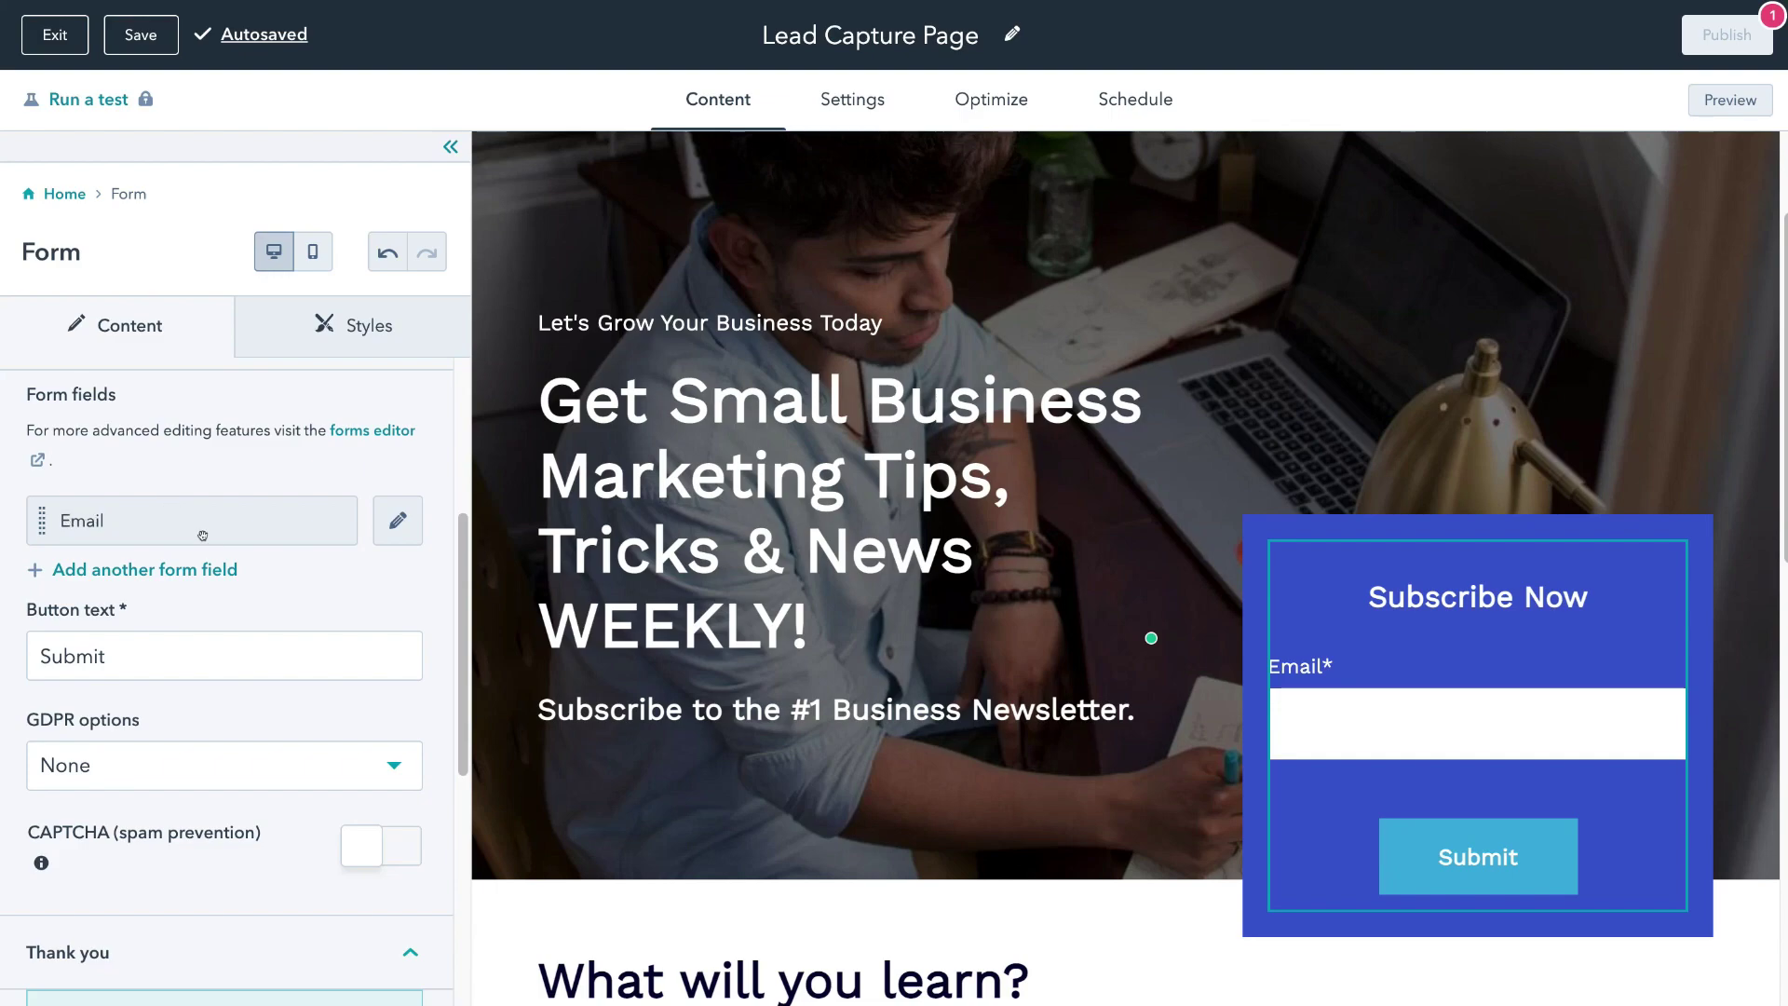
click(113, 569)
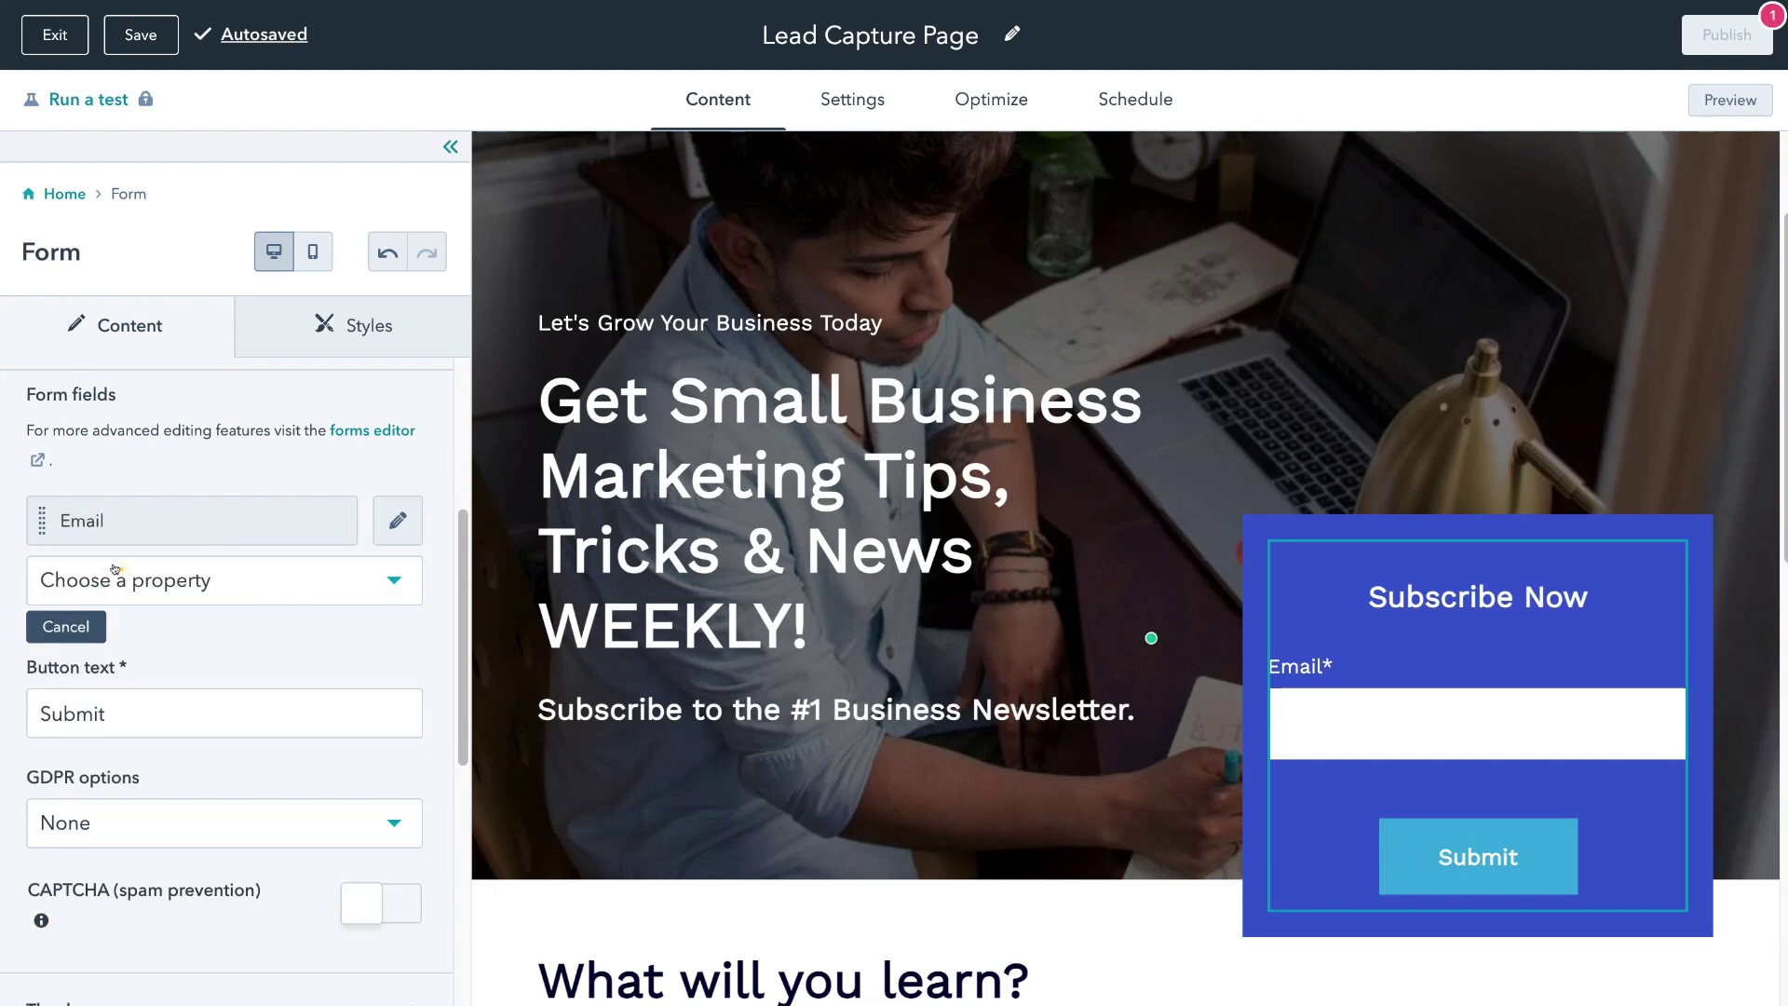
click(300, 579)
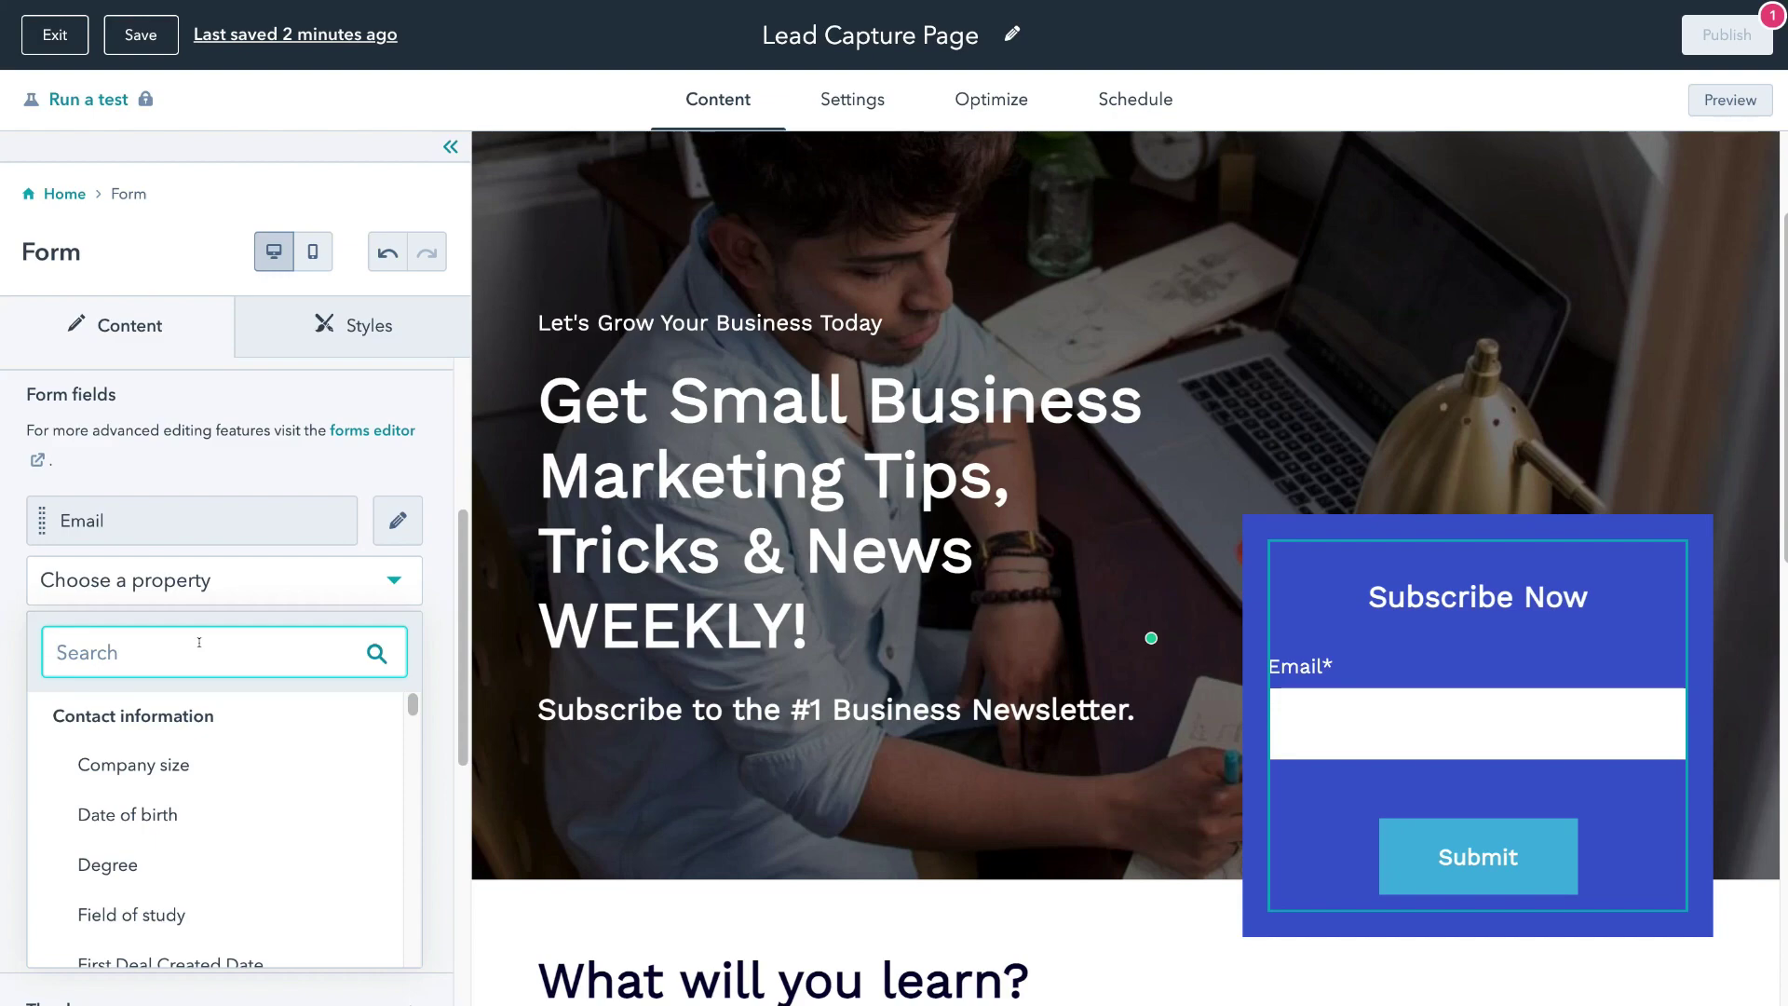
text(firs)
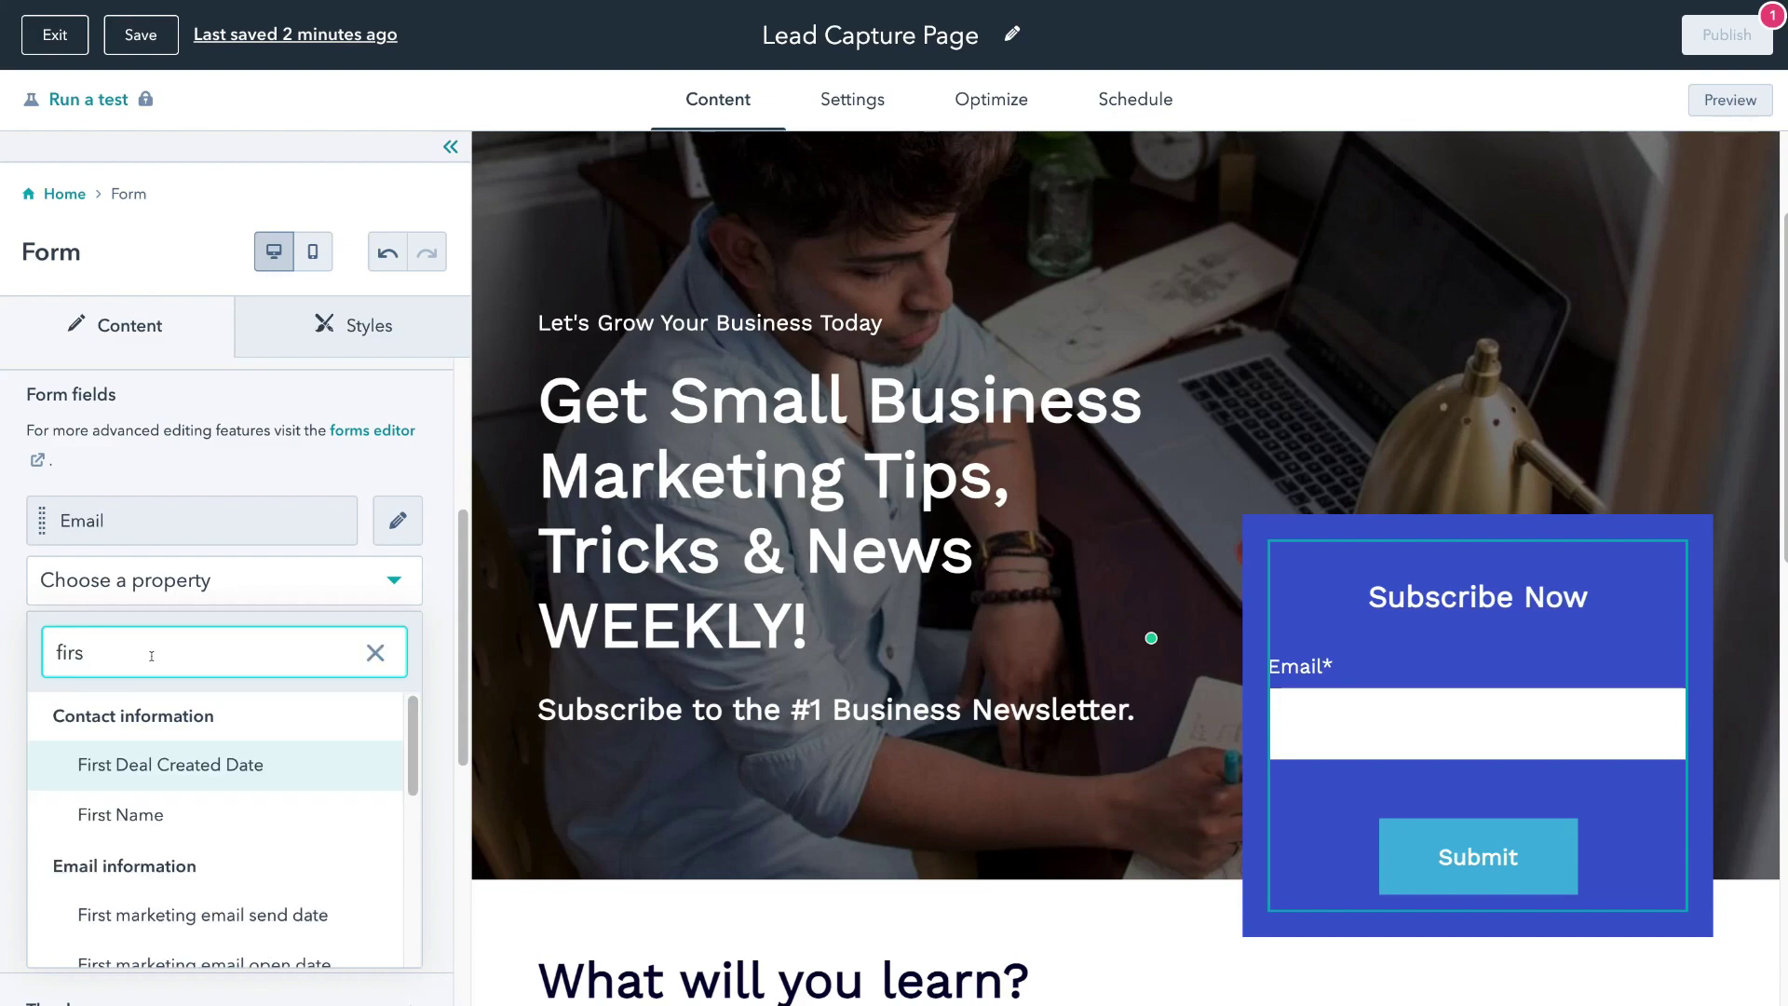
click(207, 815)
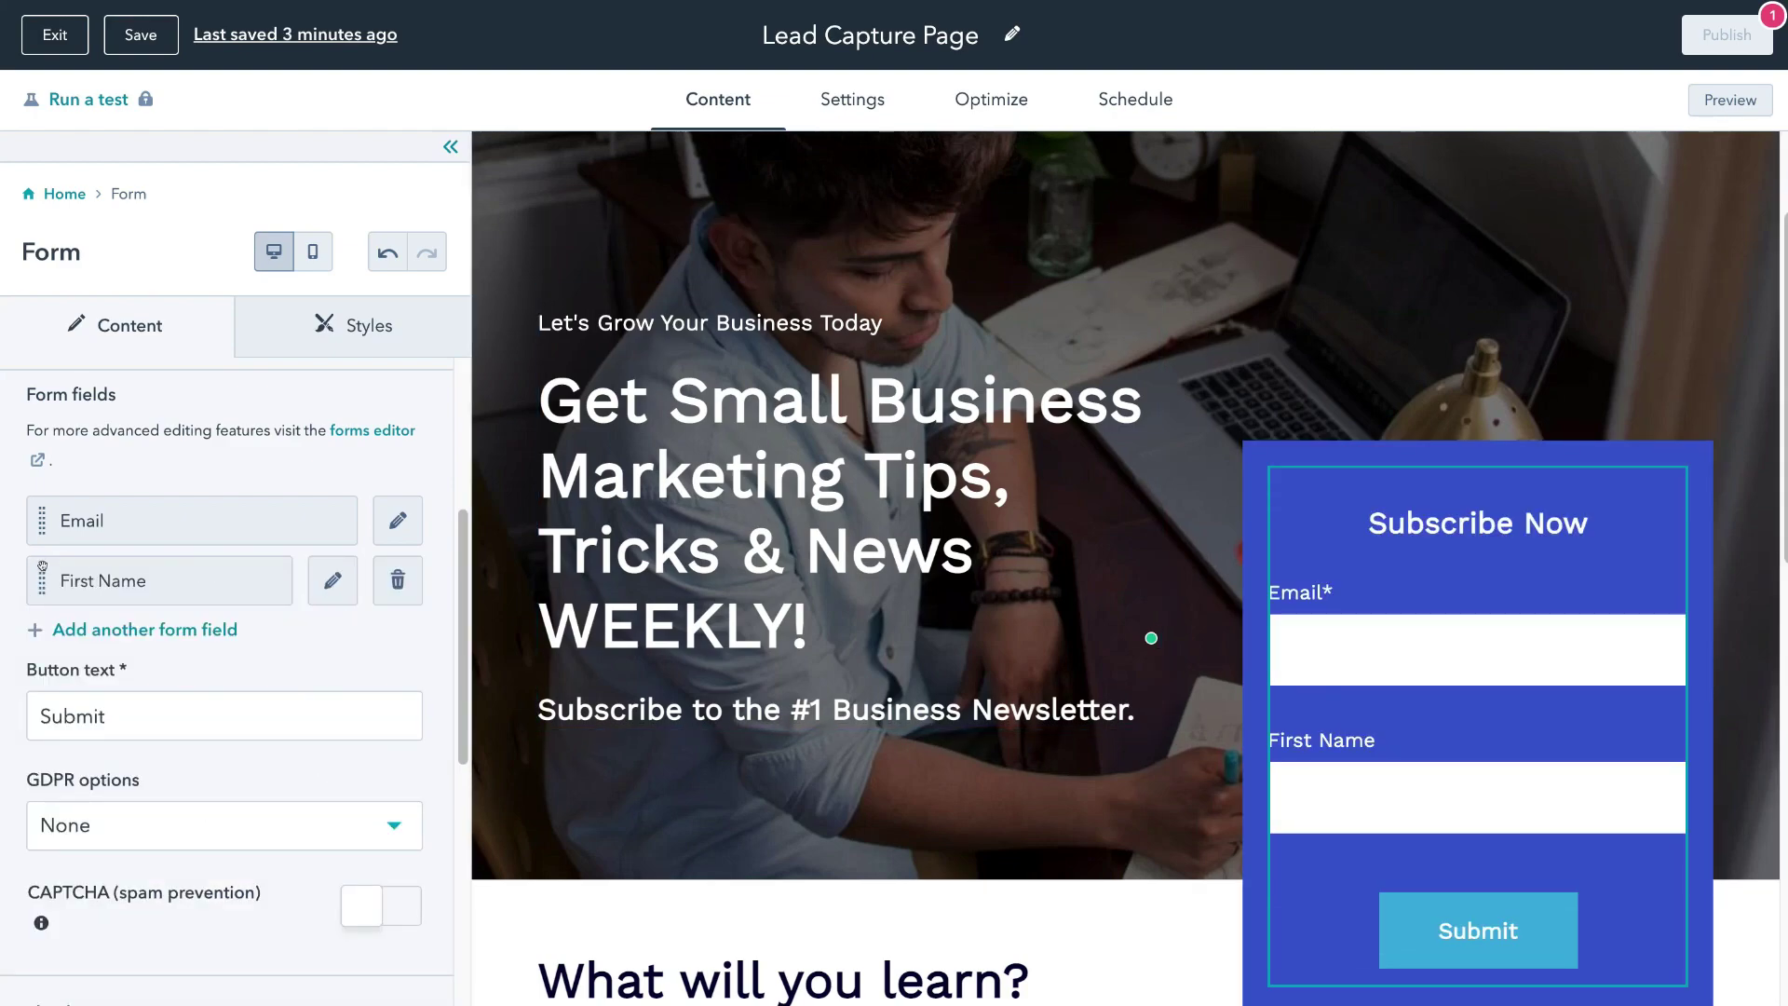
drag(32, 568, 31, 498)
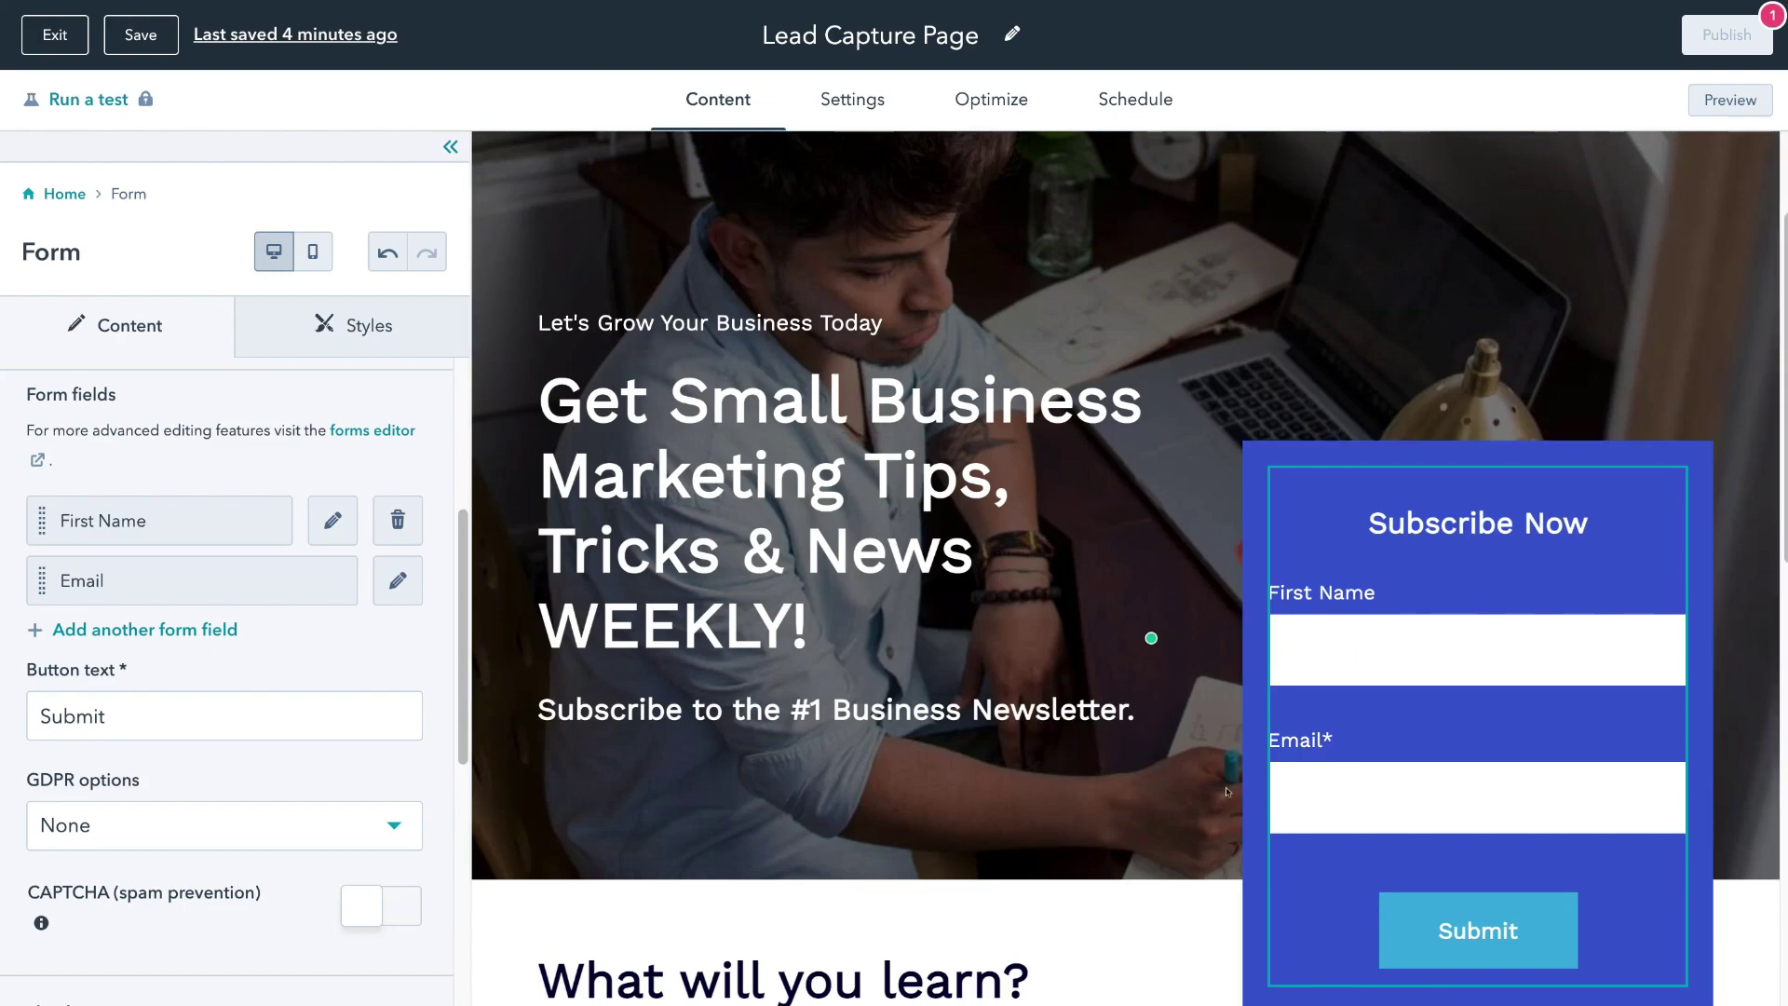
Make the First Name field required and return to the form's settings.
click(327, 521)
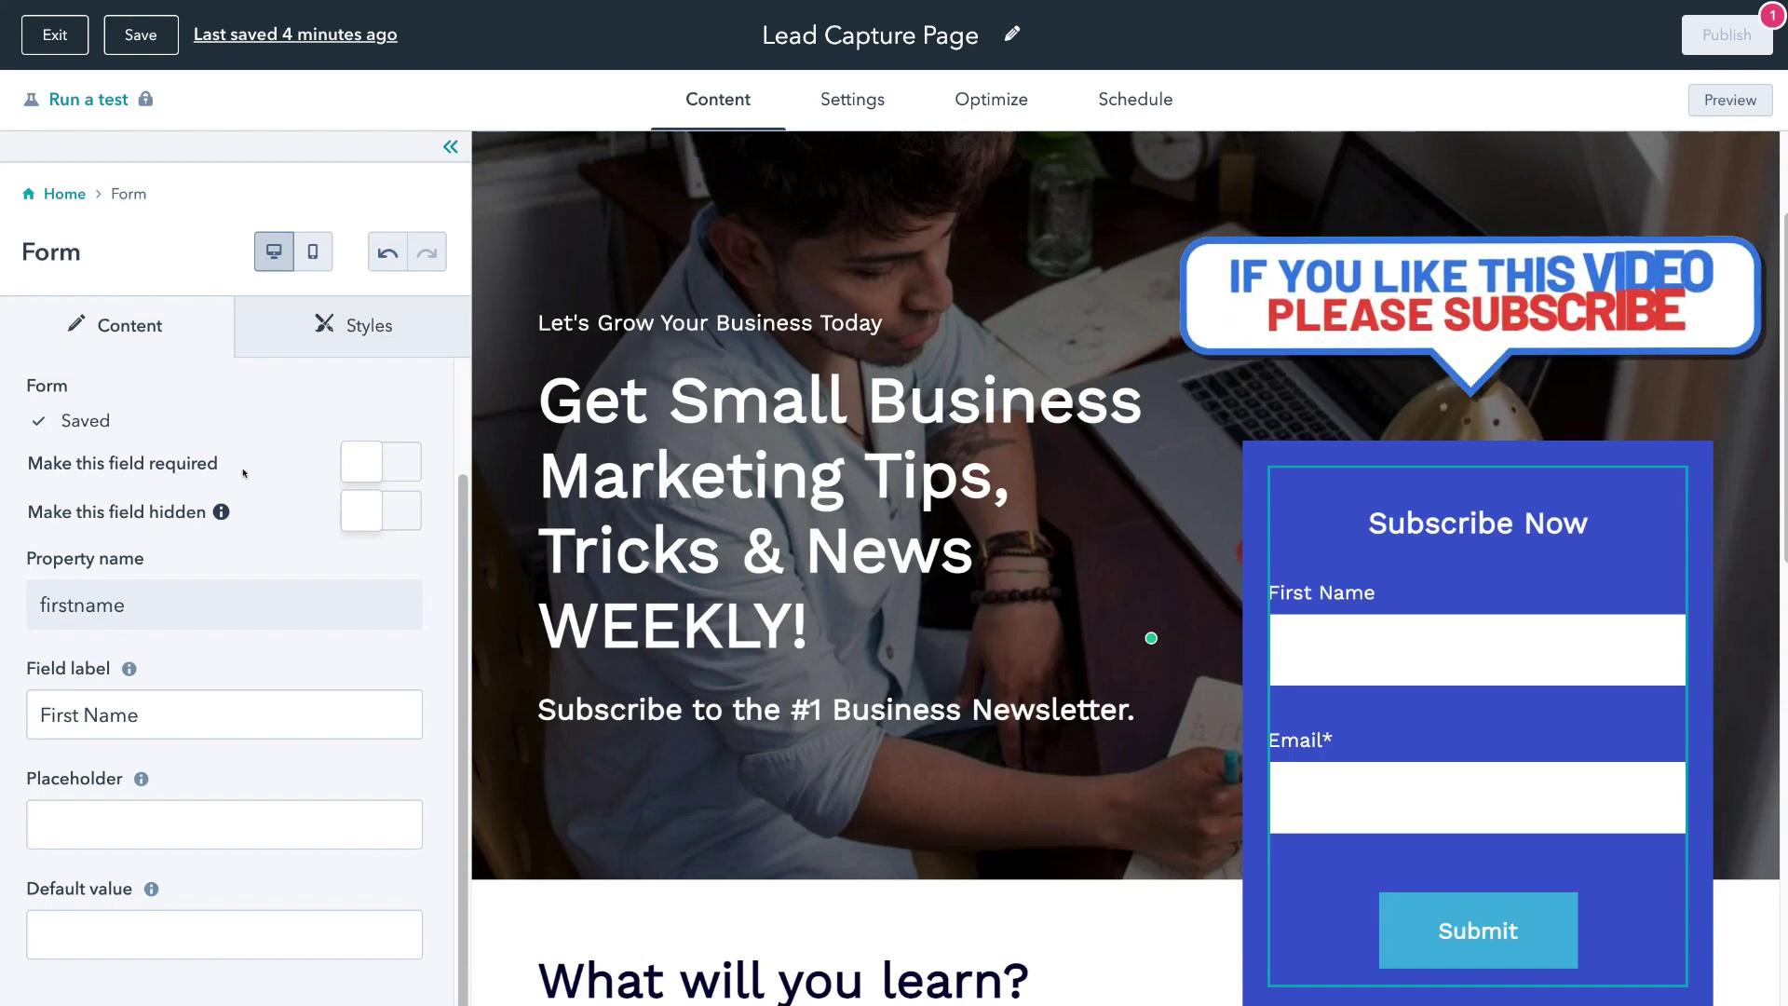
click(364, 463)
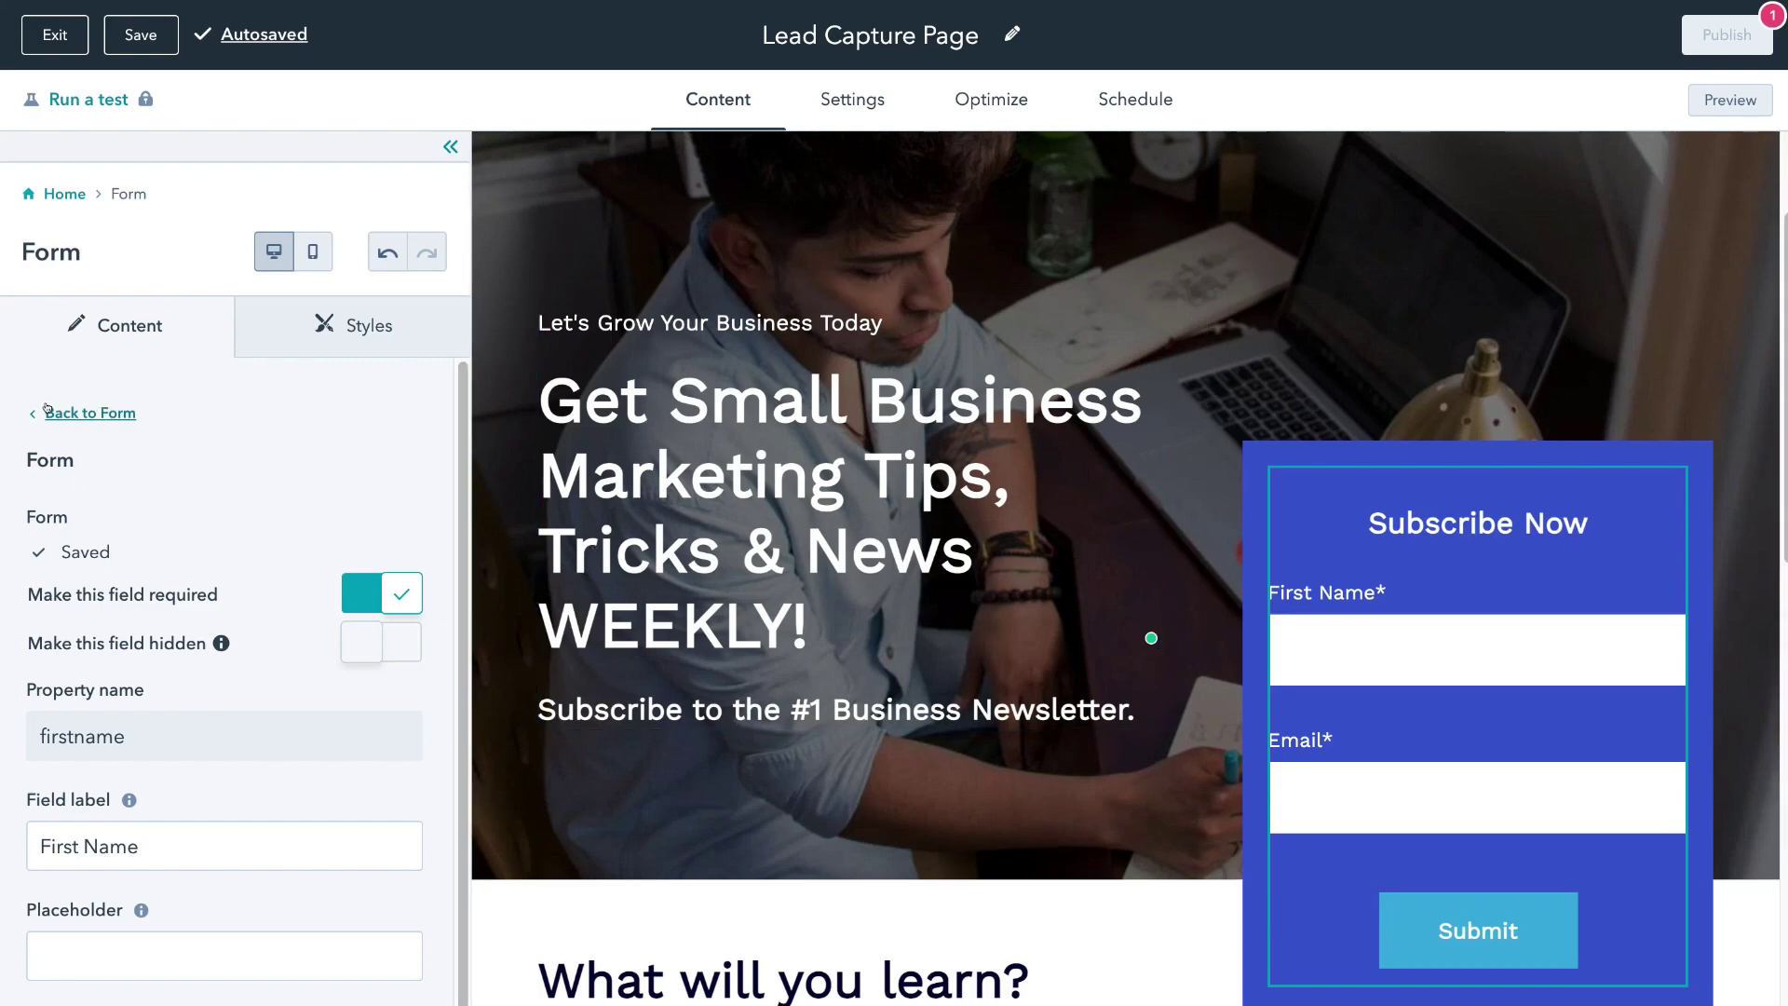
click(82, 412)
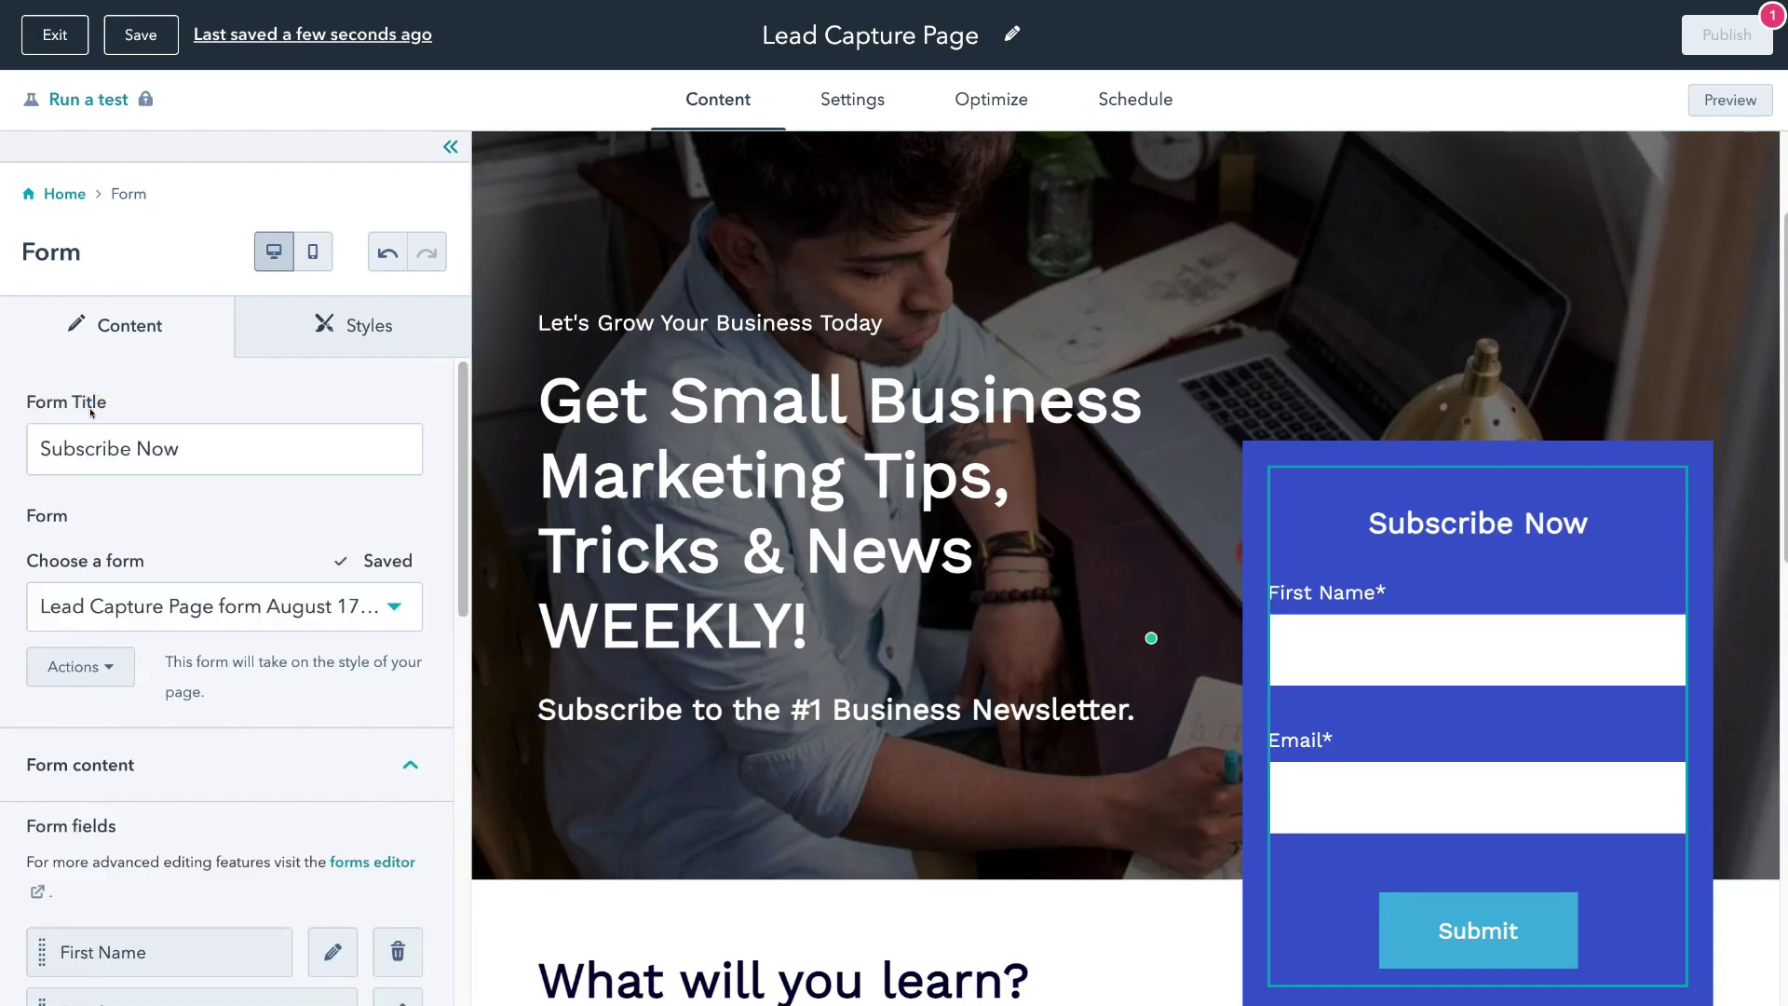
Turn on CAPTCHA spam prevention for the form.
scroll(234, 669, down, 5)
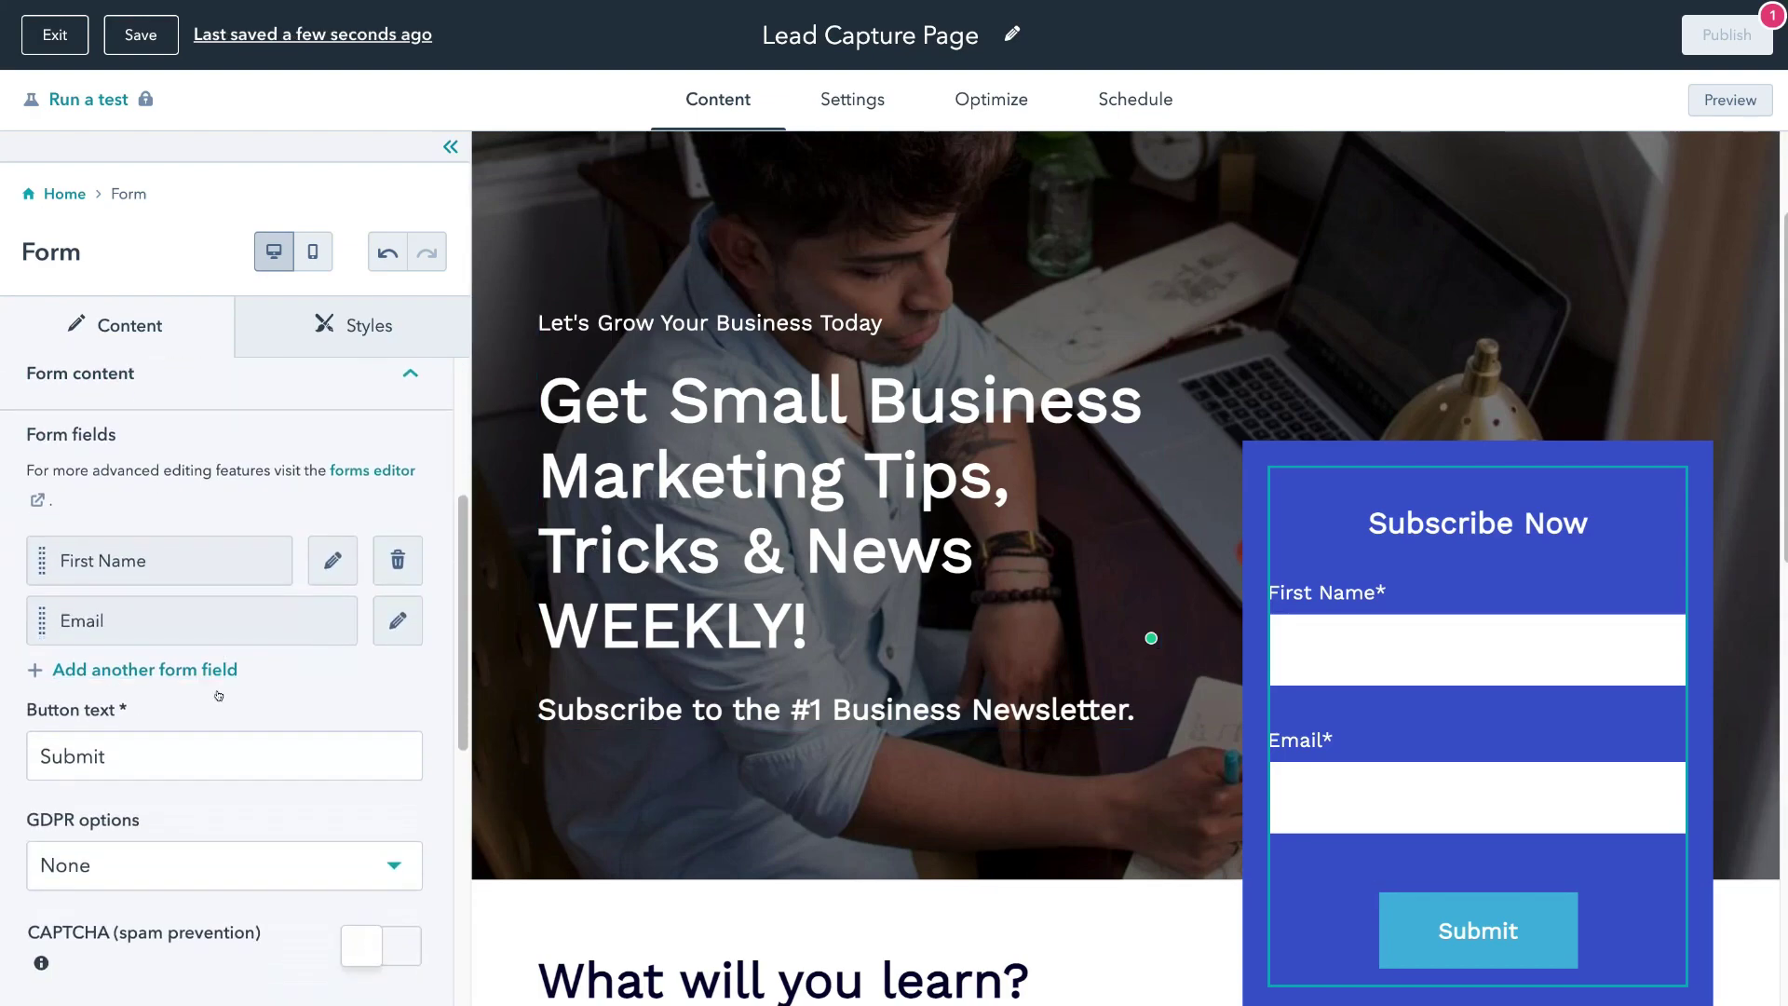
scroll(220, 693, down, 1)
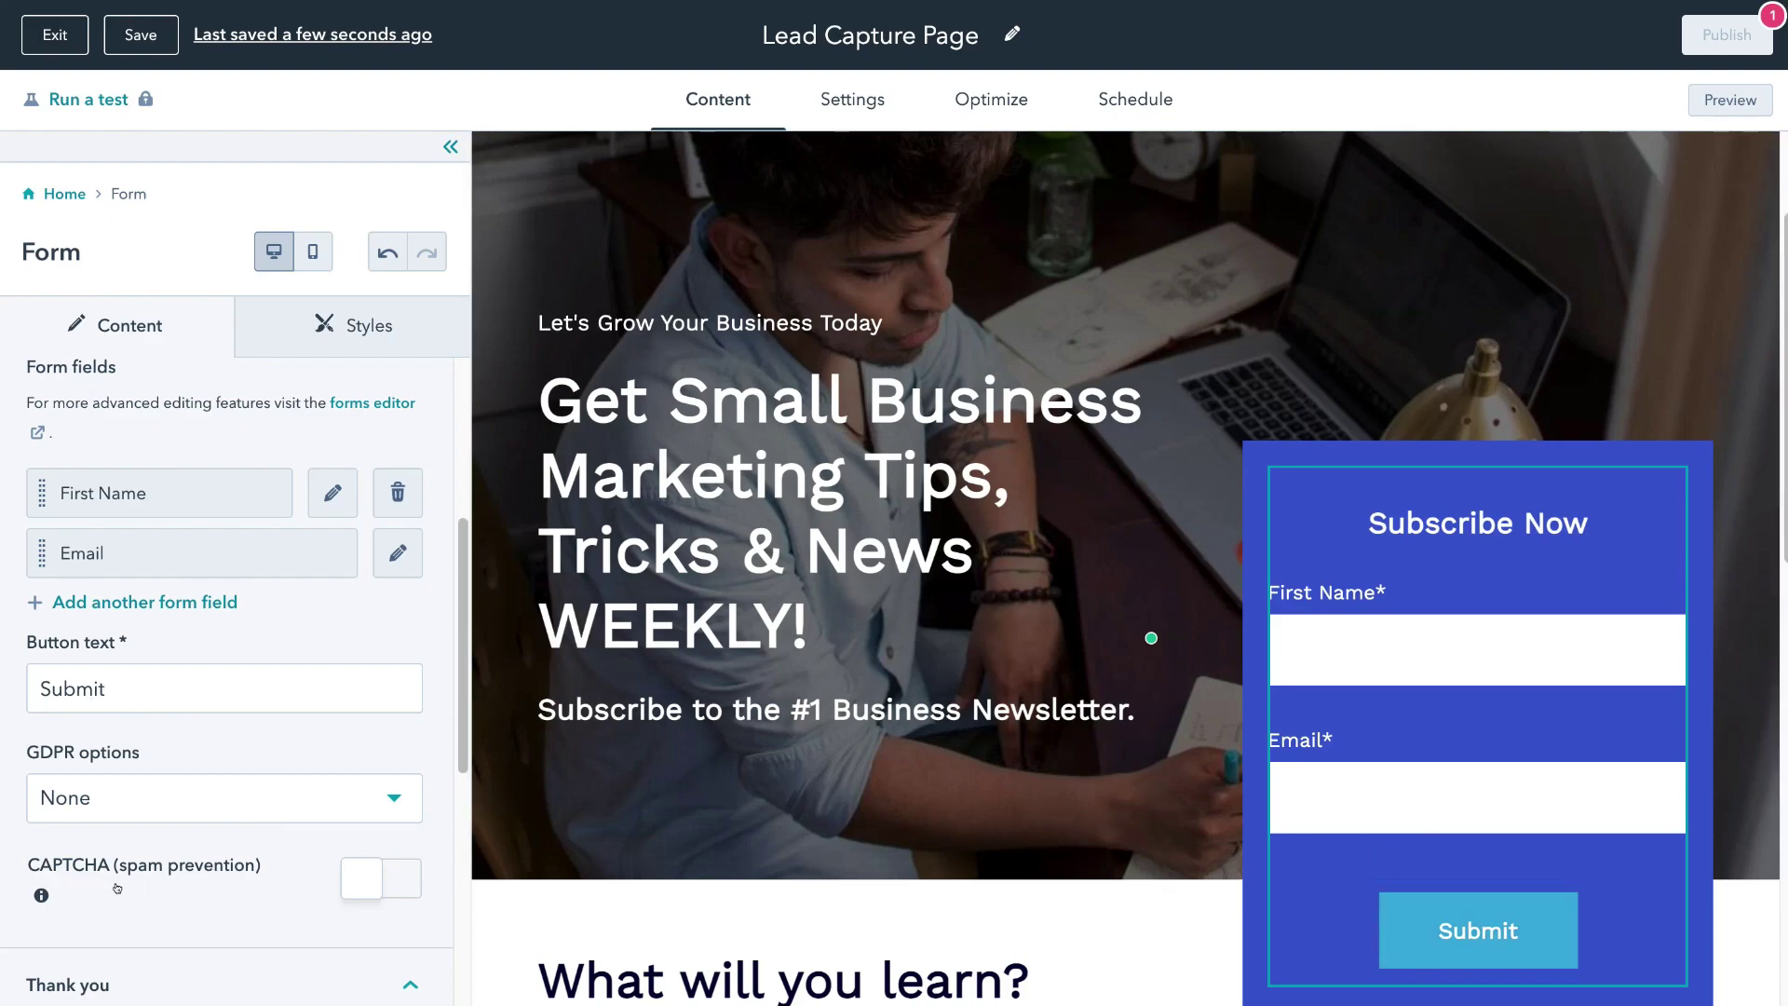
click(359, 887)
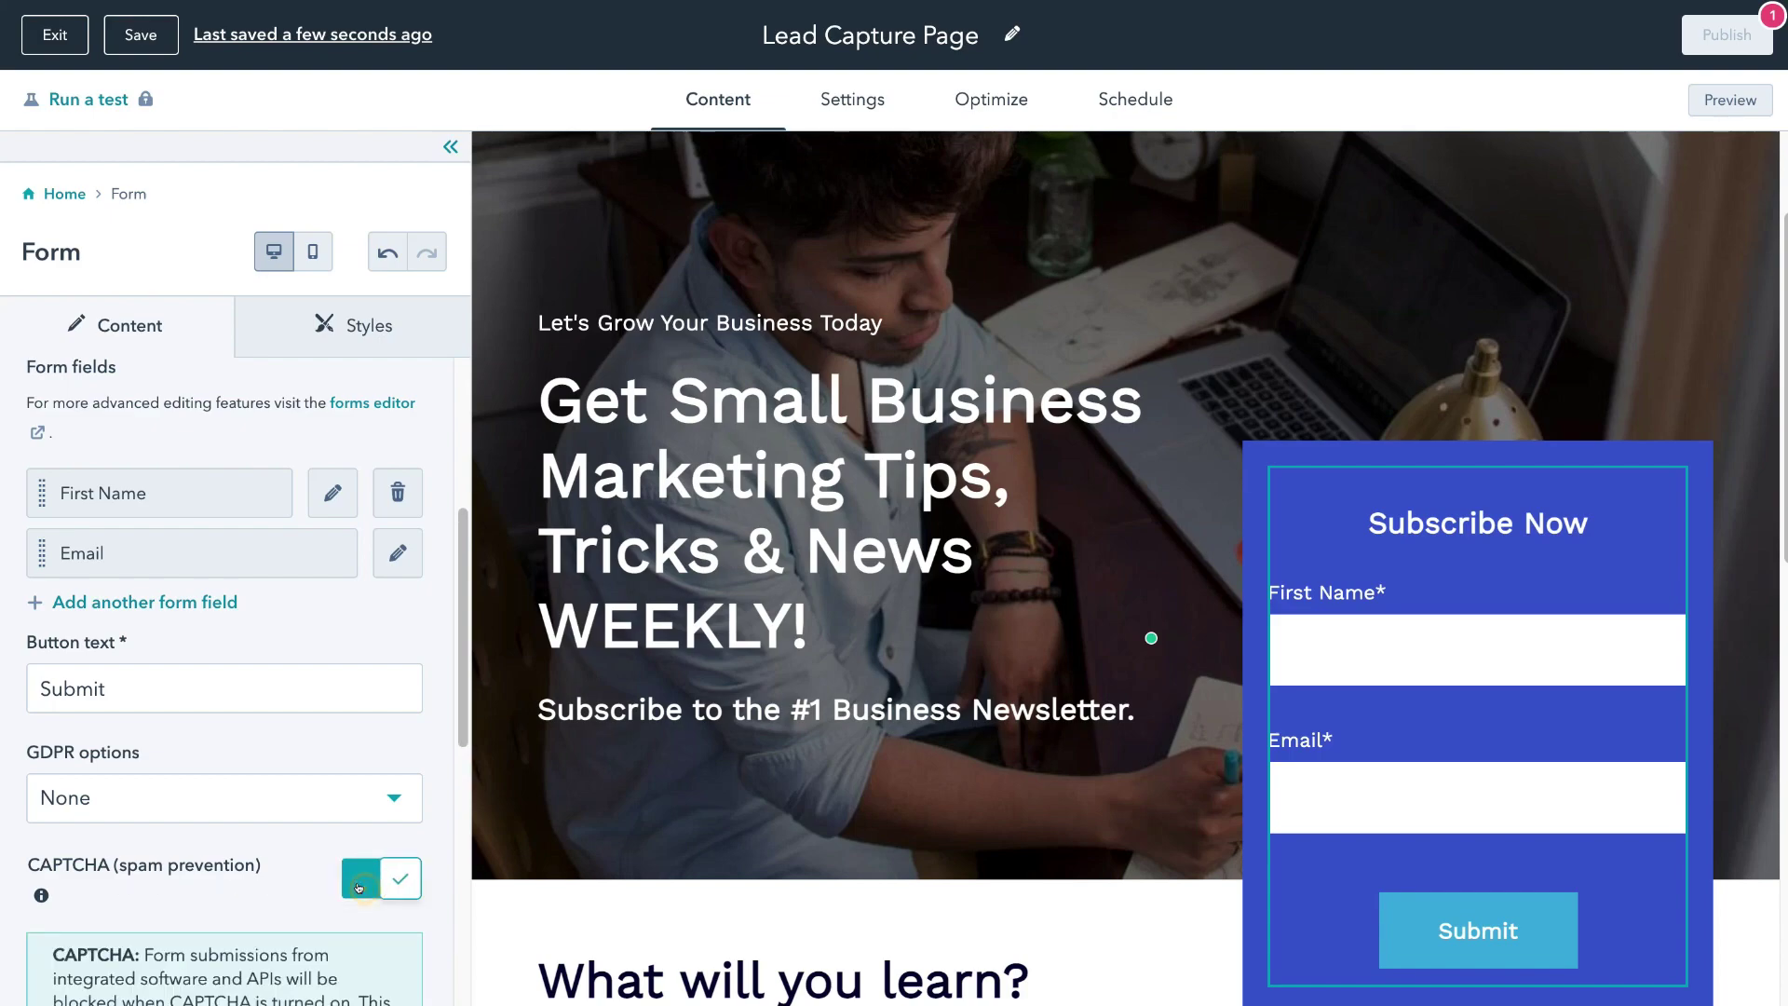
Set the form to display an inline thank you message after submission instead of redirecting to another page.
scroll(300, 815, down, 1)
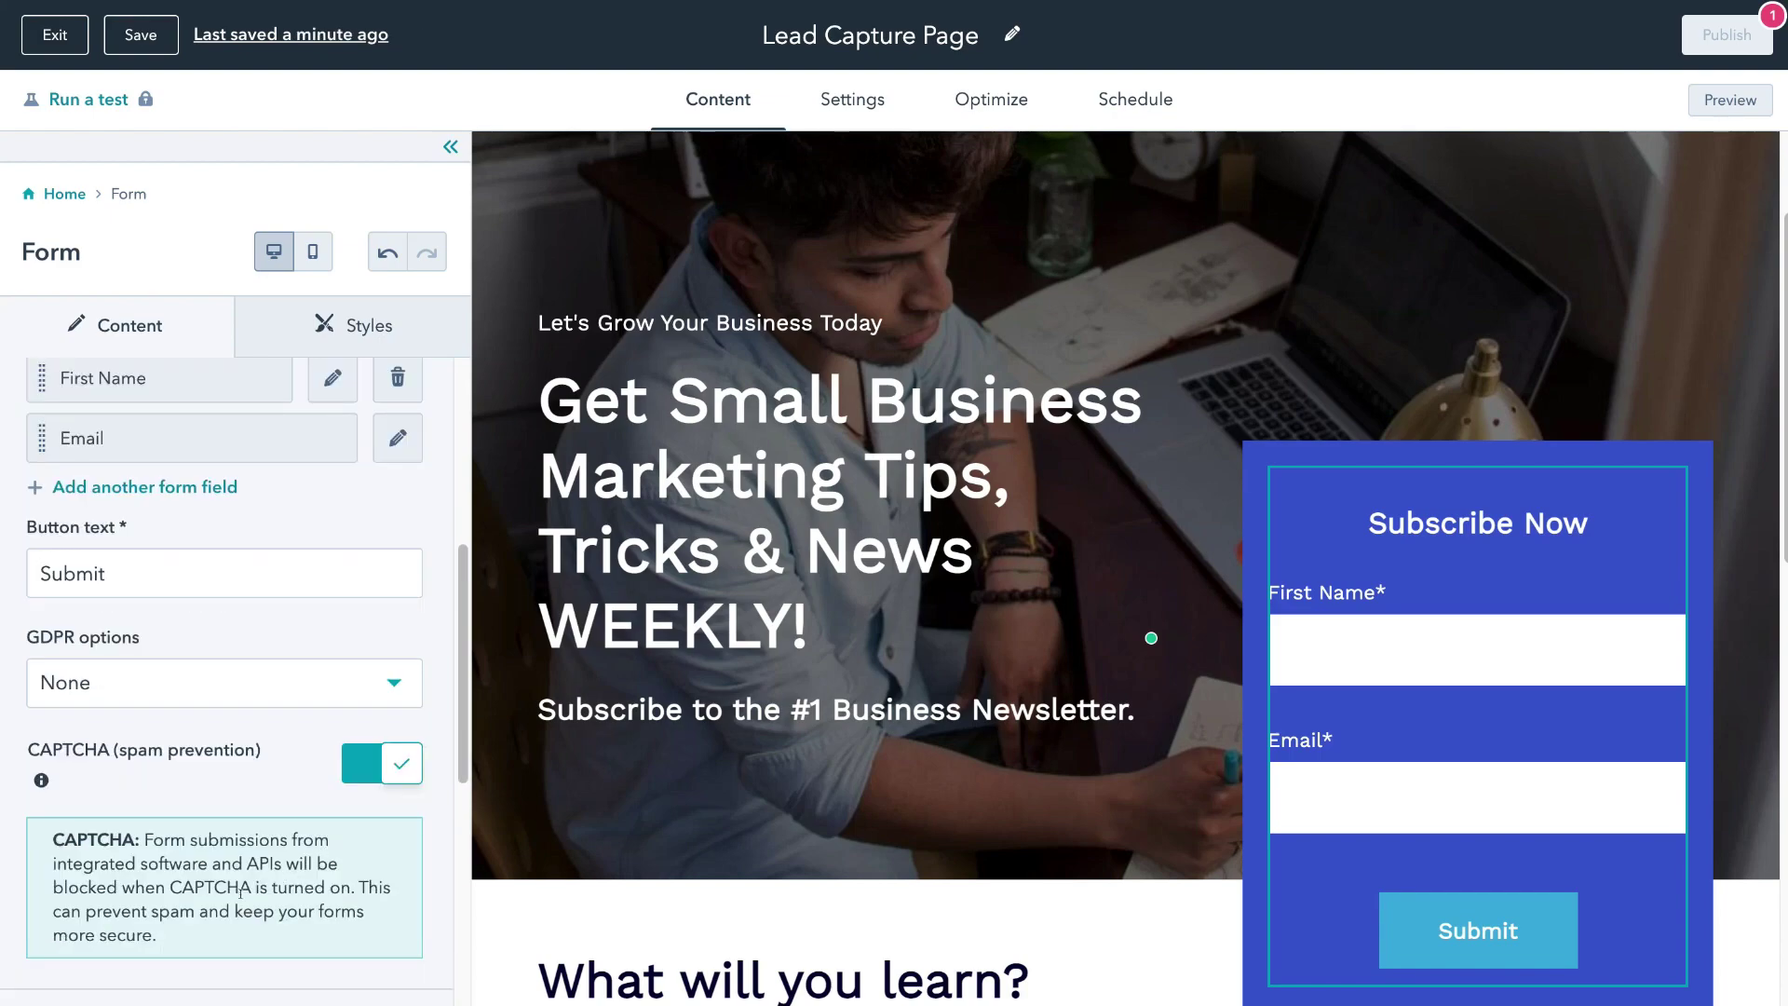
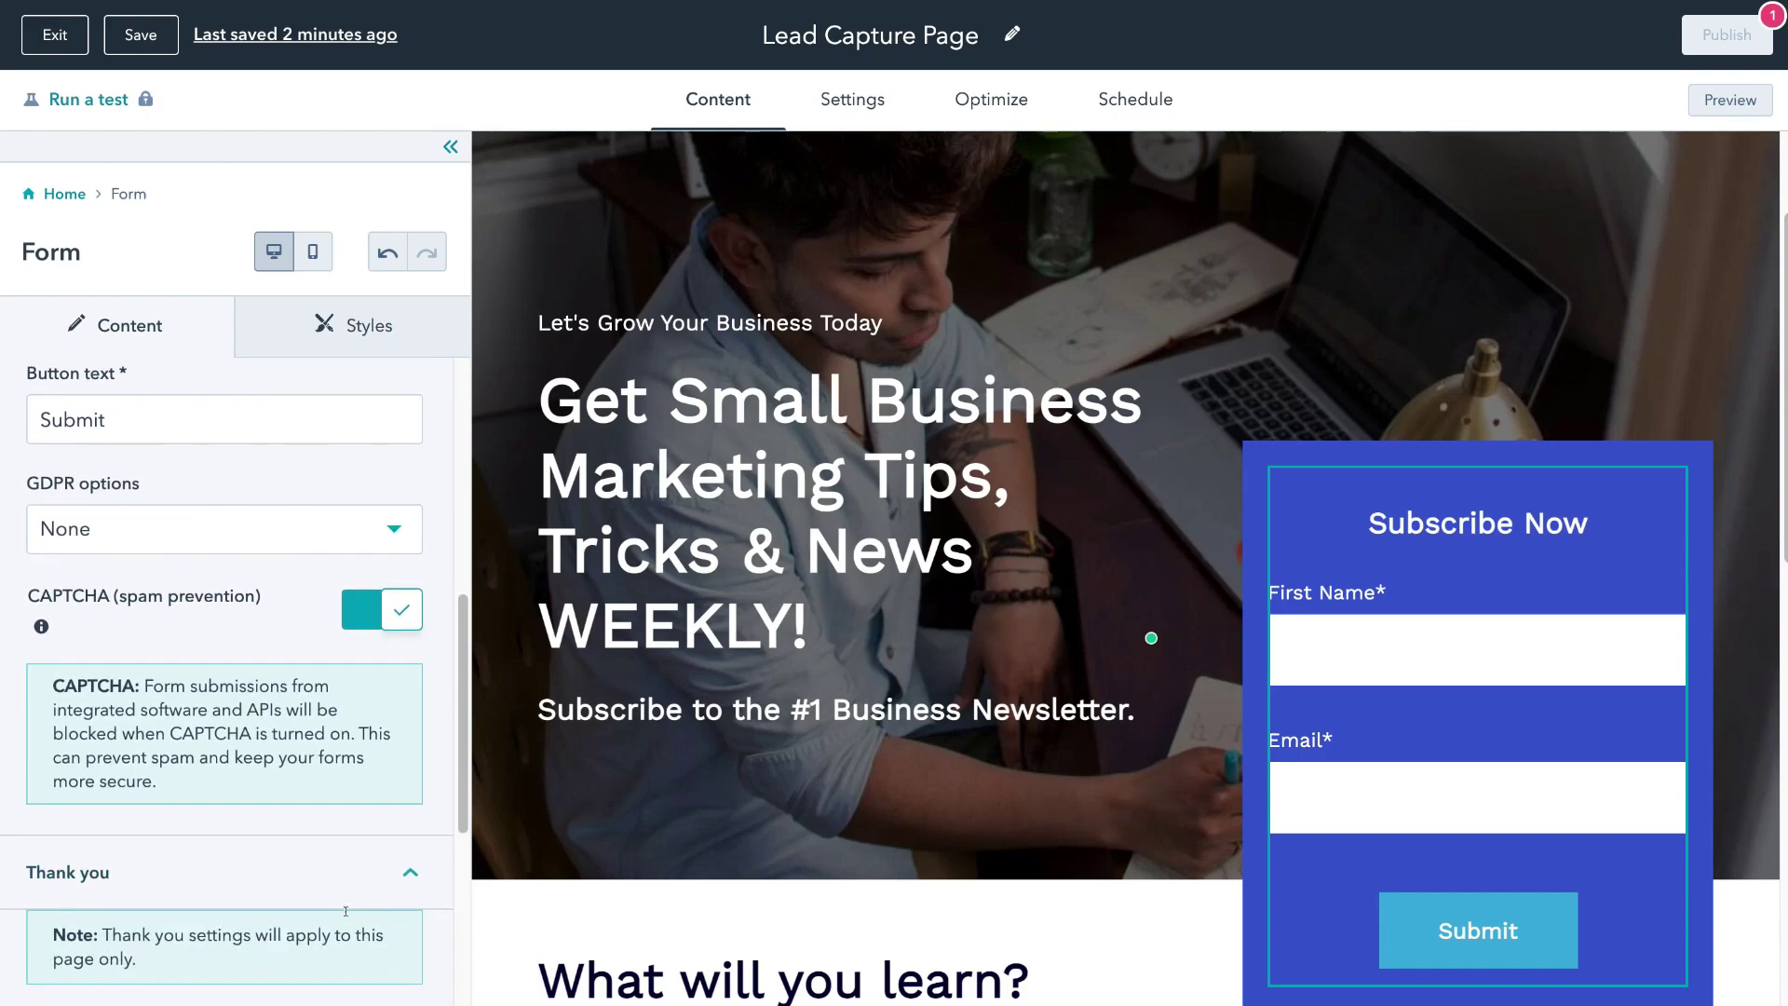
scroll(92, 706, down, 2)
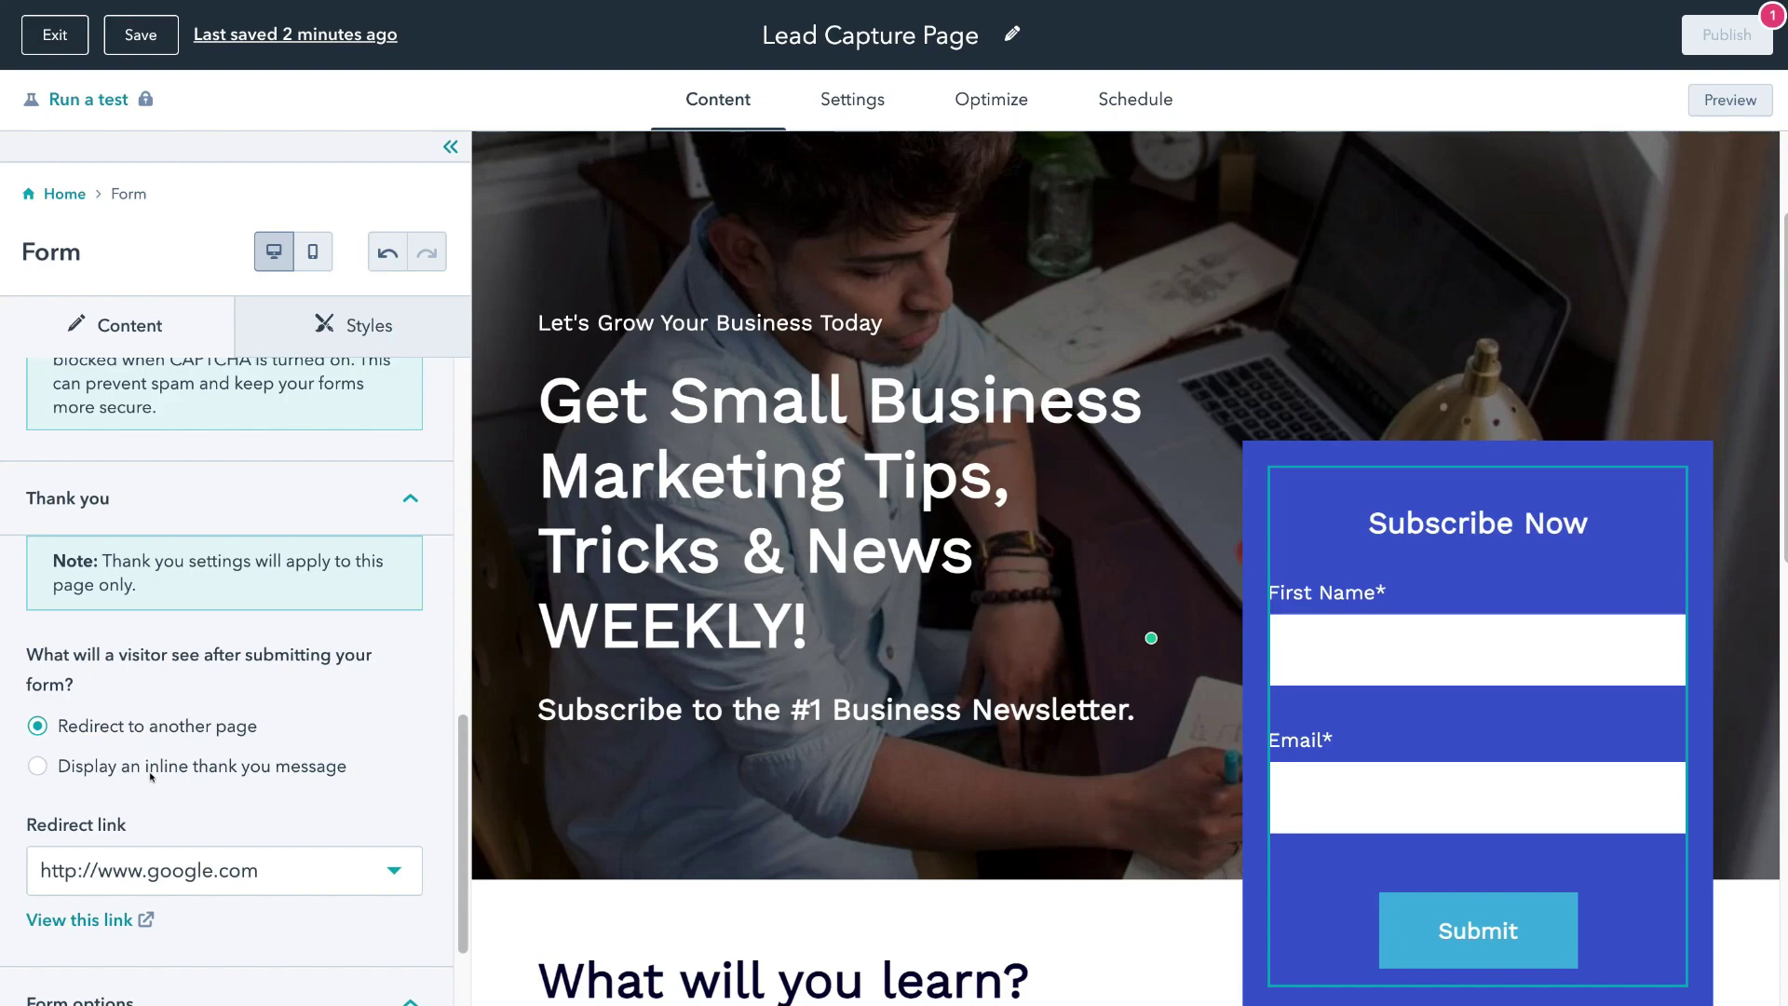
click(30, 761)
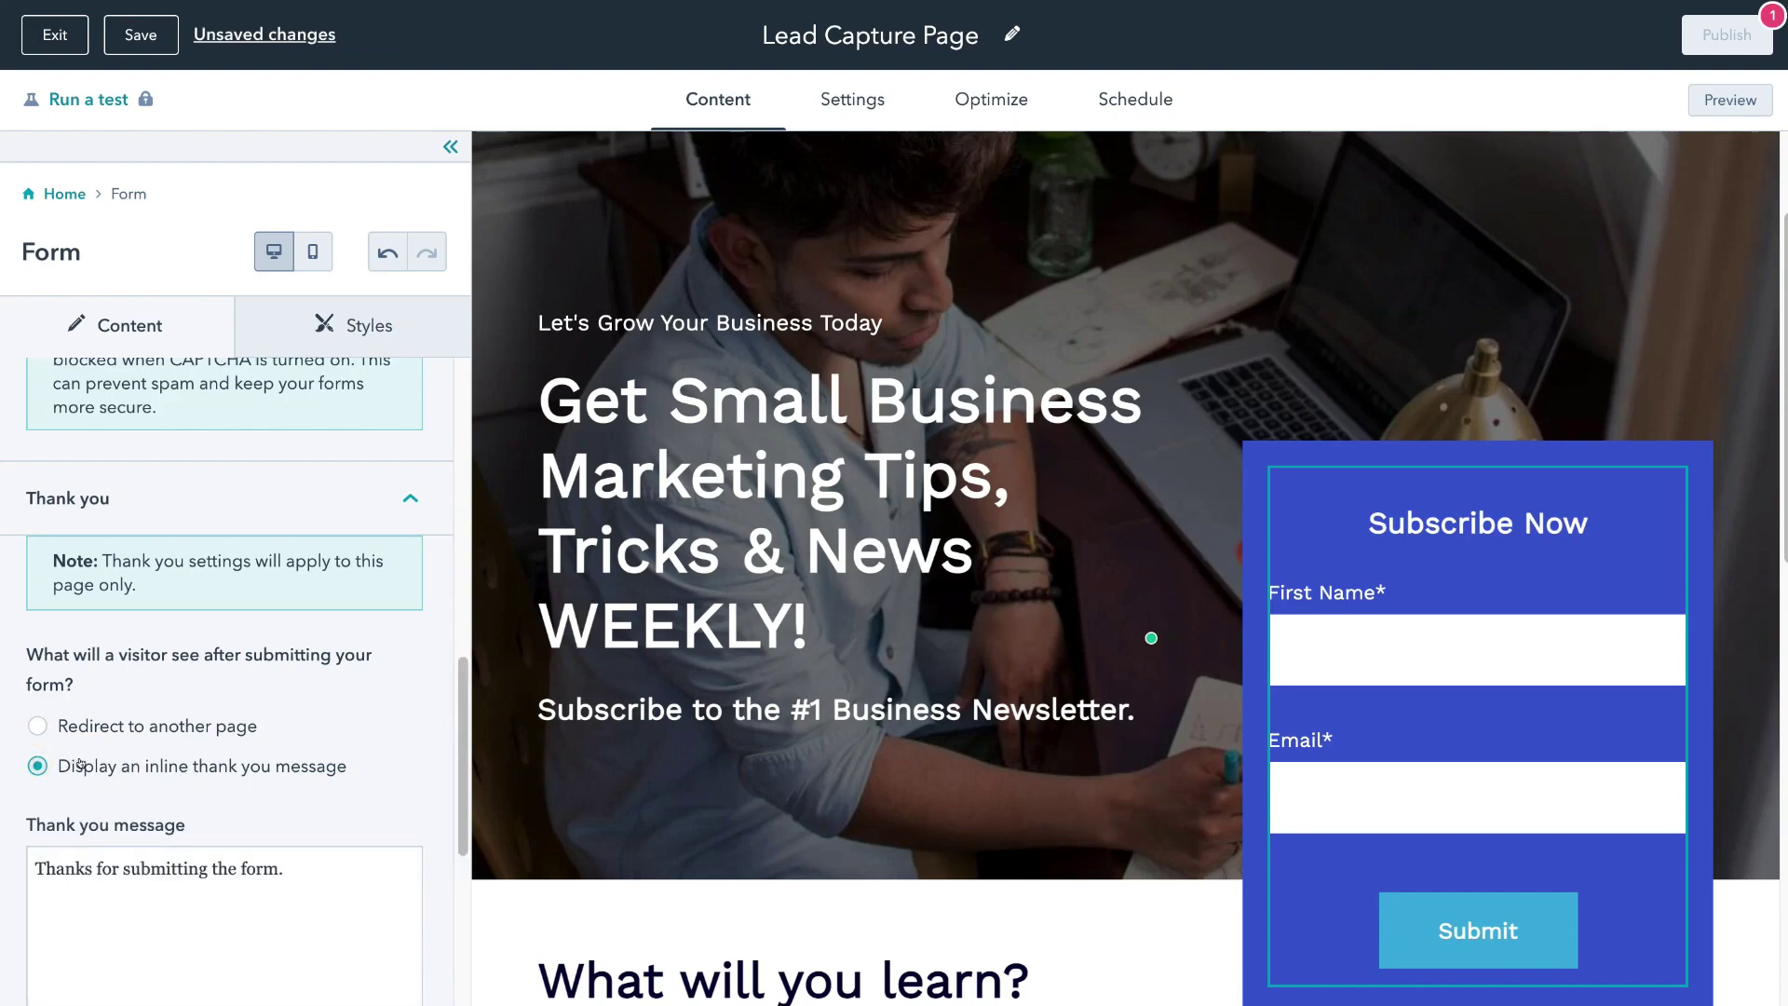
scroll(310, 774, down, 2)
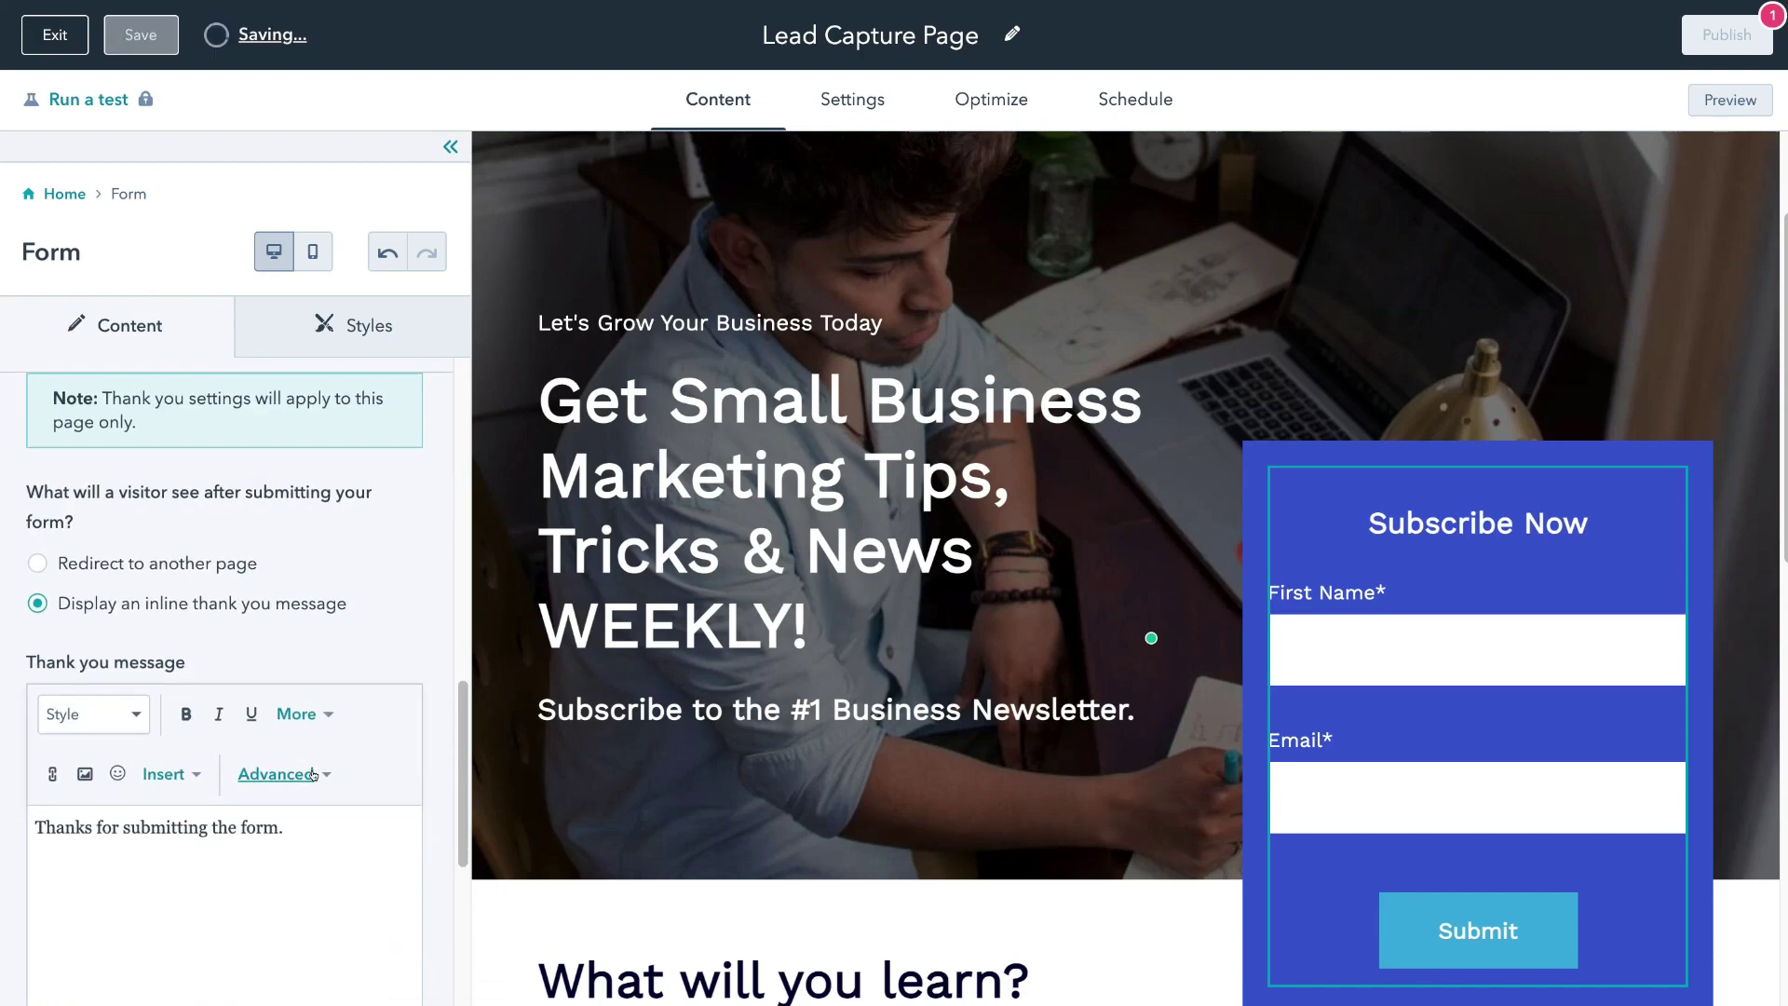
scroll(312, 776, down, 2)
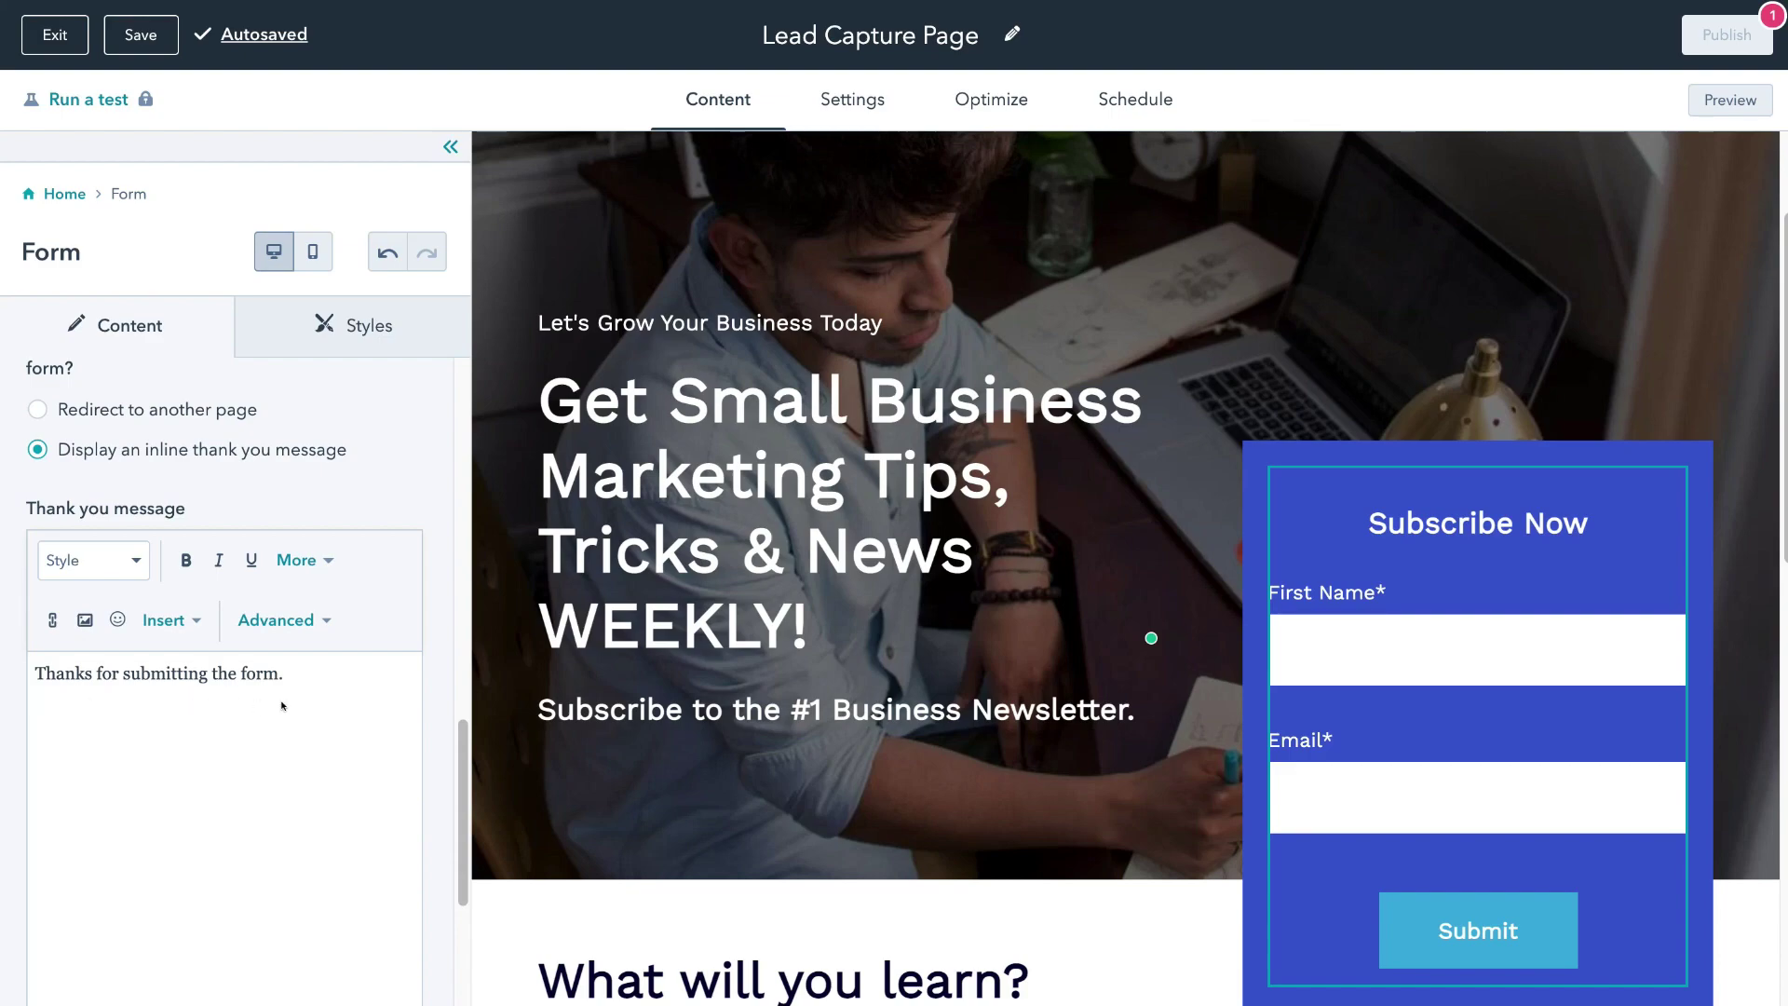
click(36, 408)
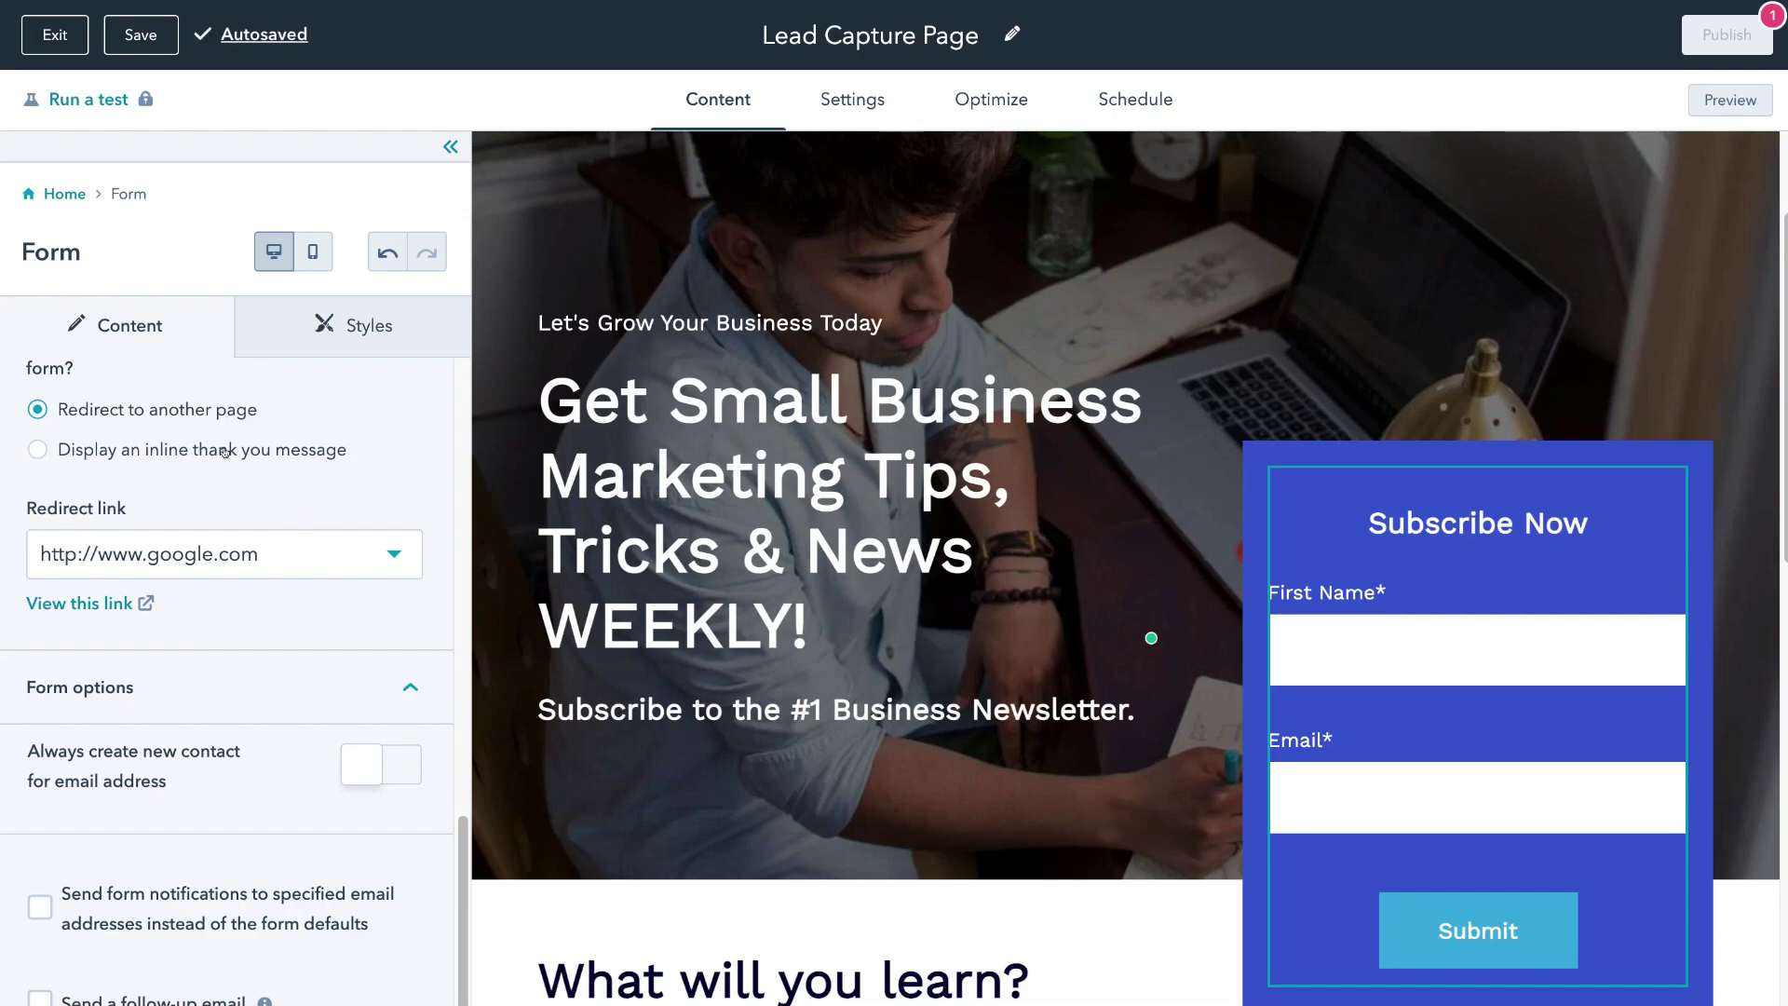
click(36, 447)
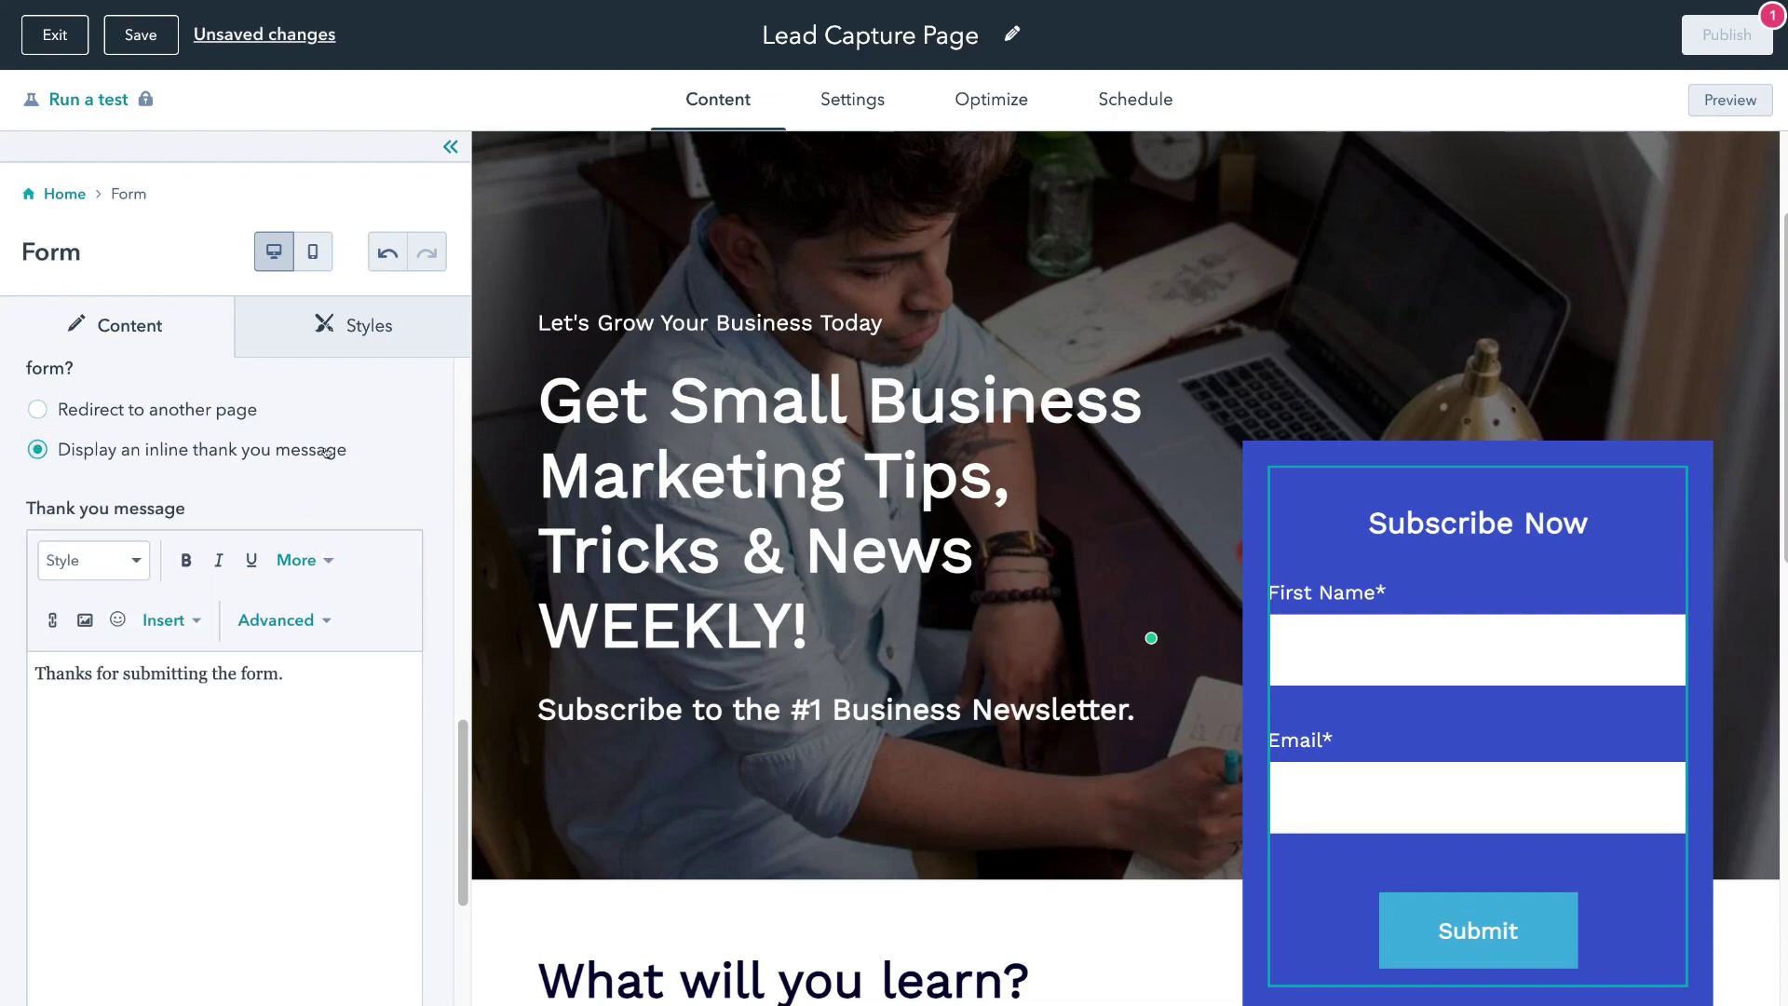
Enable the form option to always create a new contact for each email address.
scroll(336, 586, down, 5)
scroll(336, 586, down, 3)
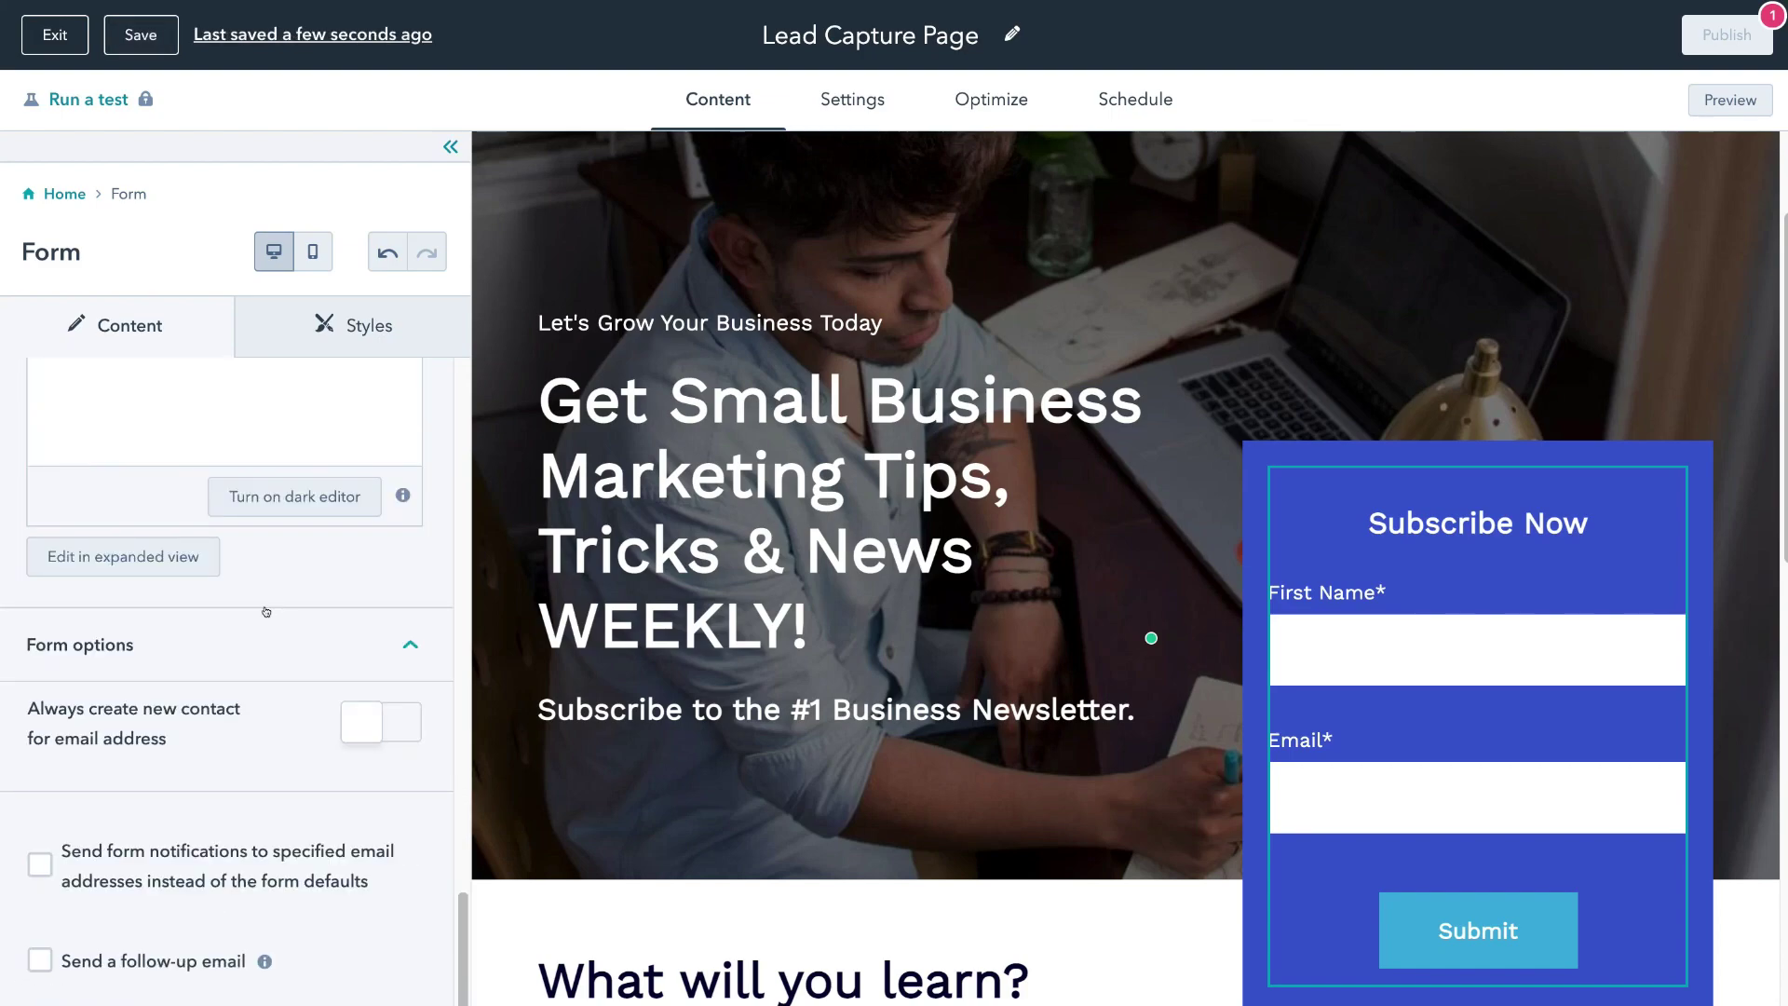
click(359, 728)
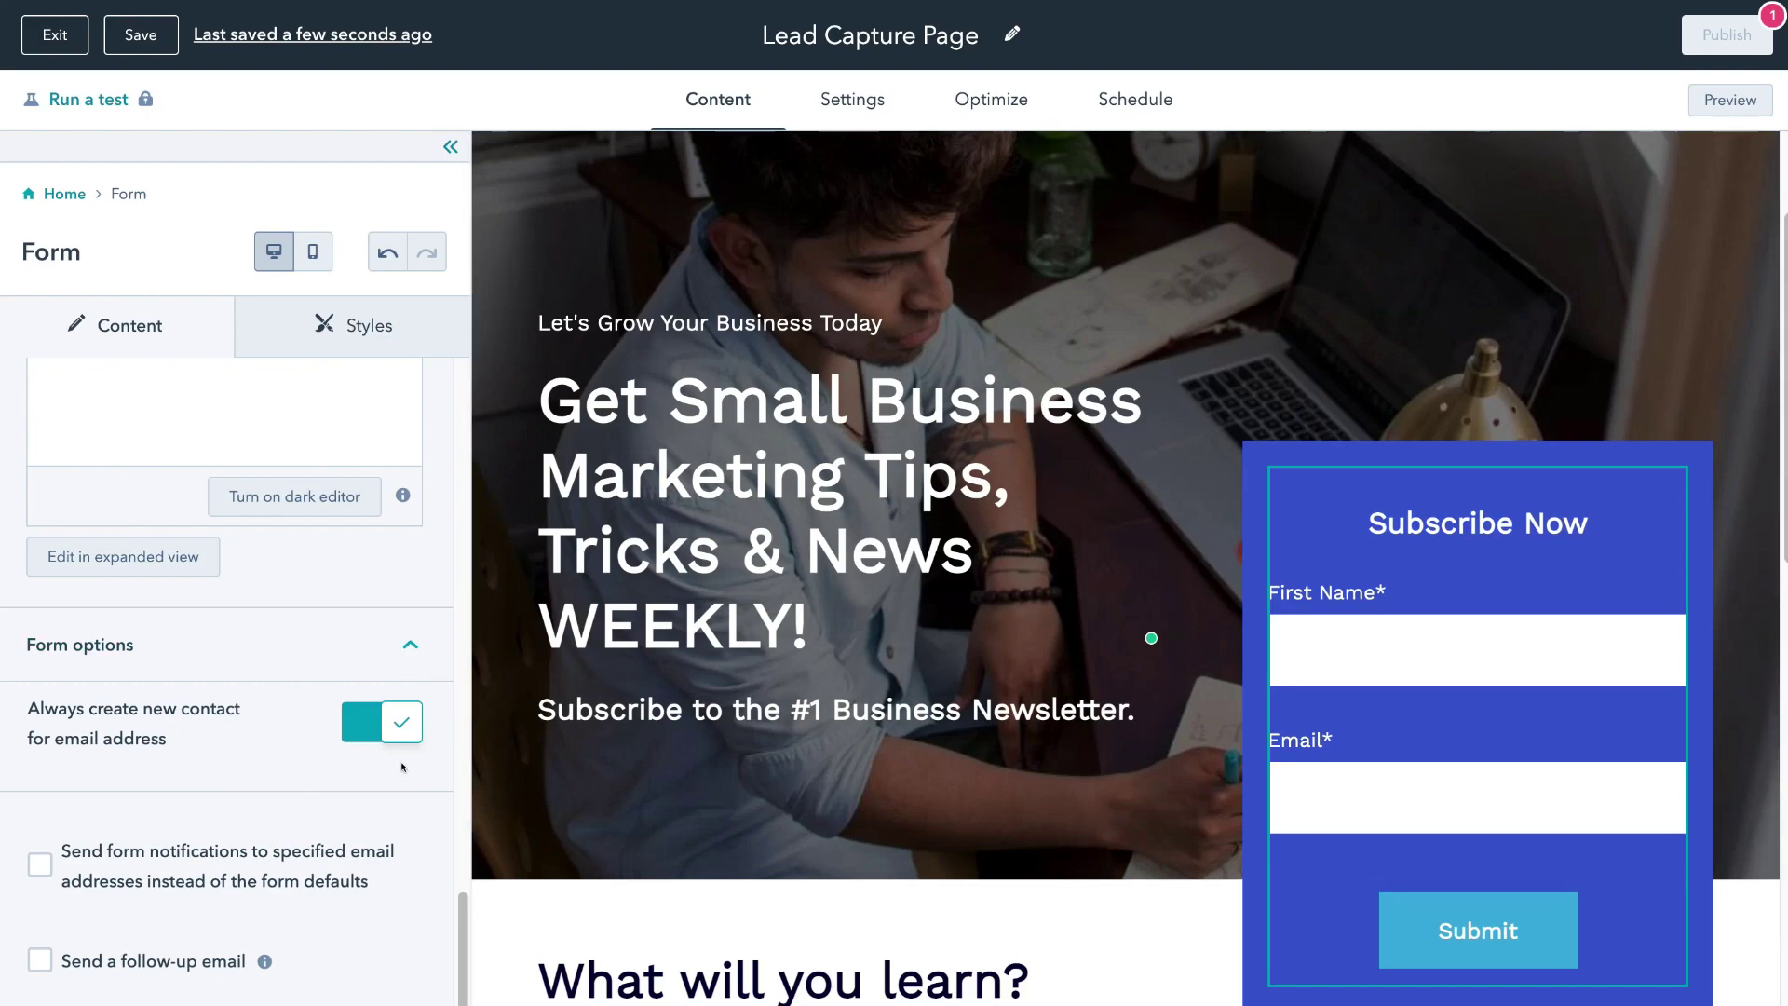
Leave the form module's settings and look over the checklist and industry experts sections below the hero.
scroll(402, 767, down, 2)
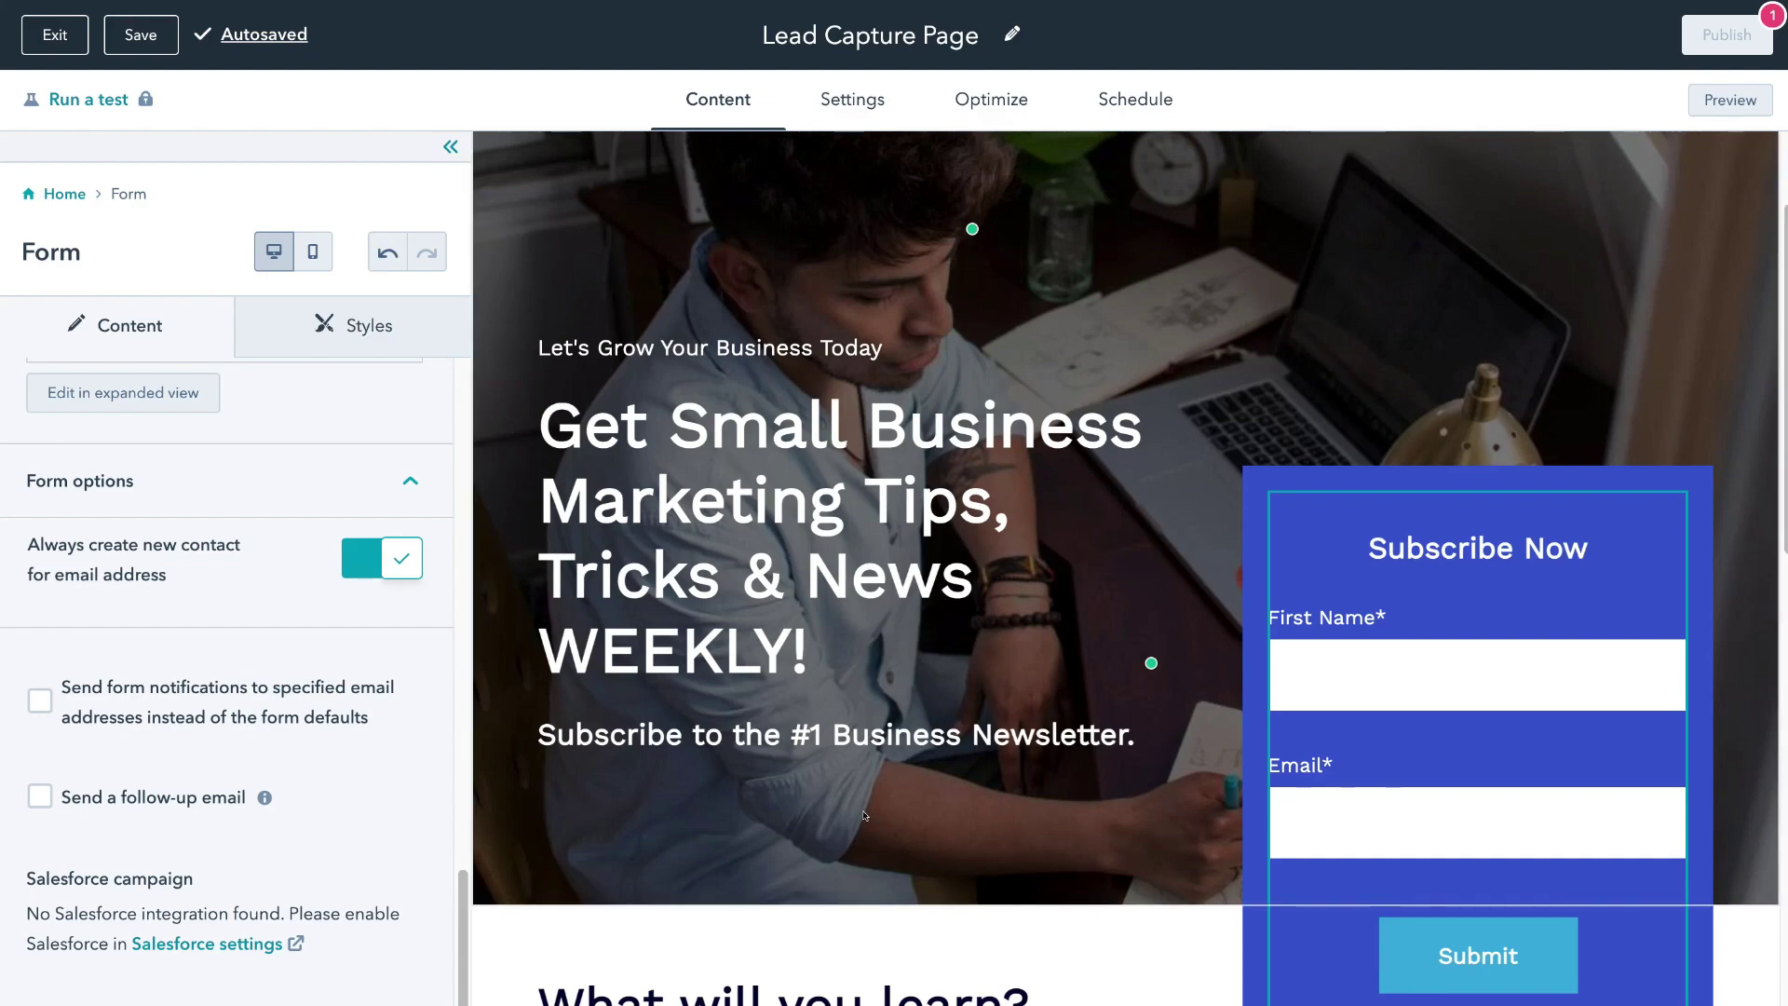
scroll(864, 816, down, 5)
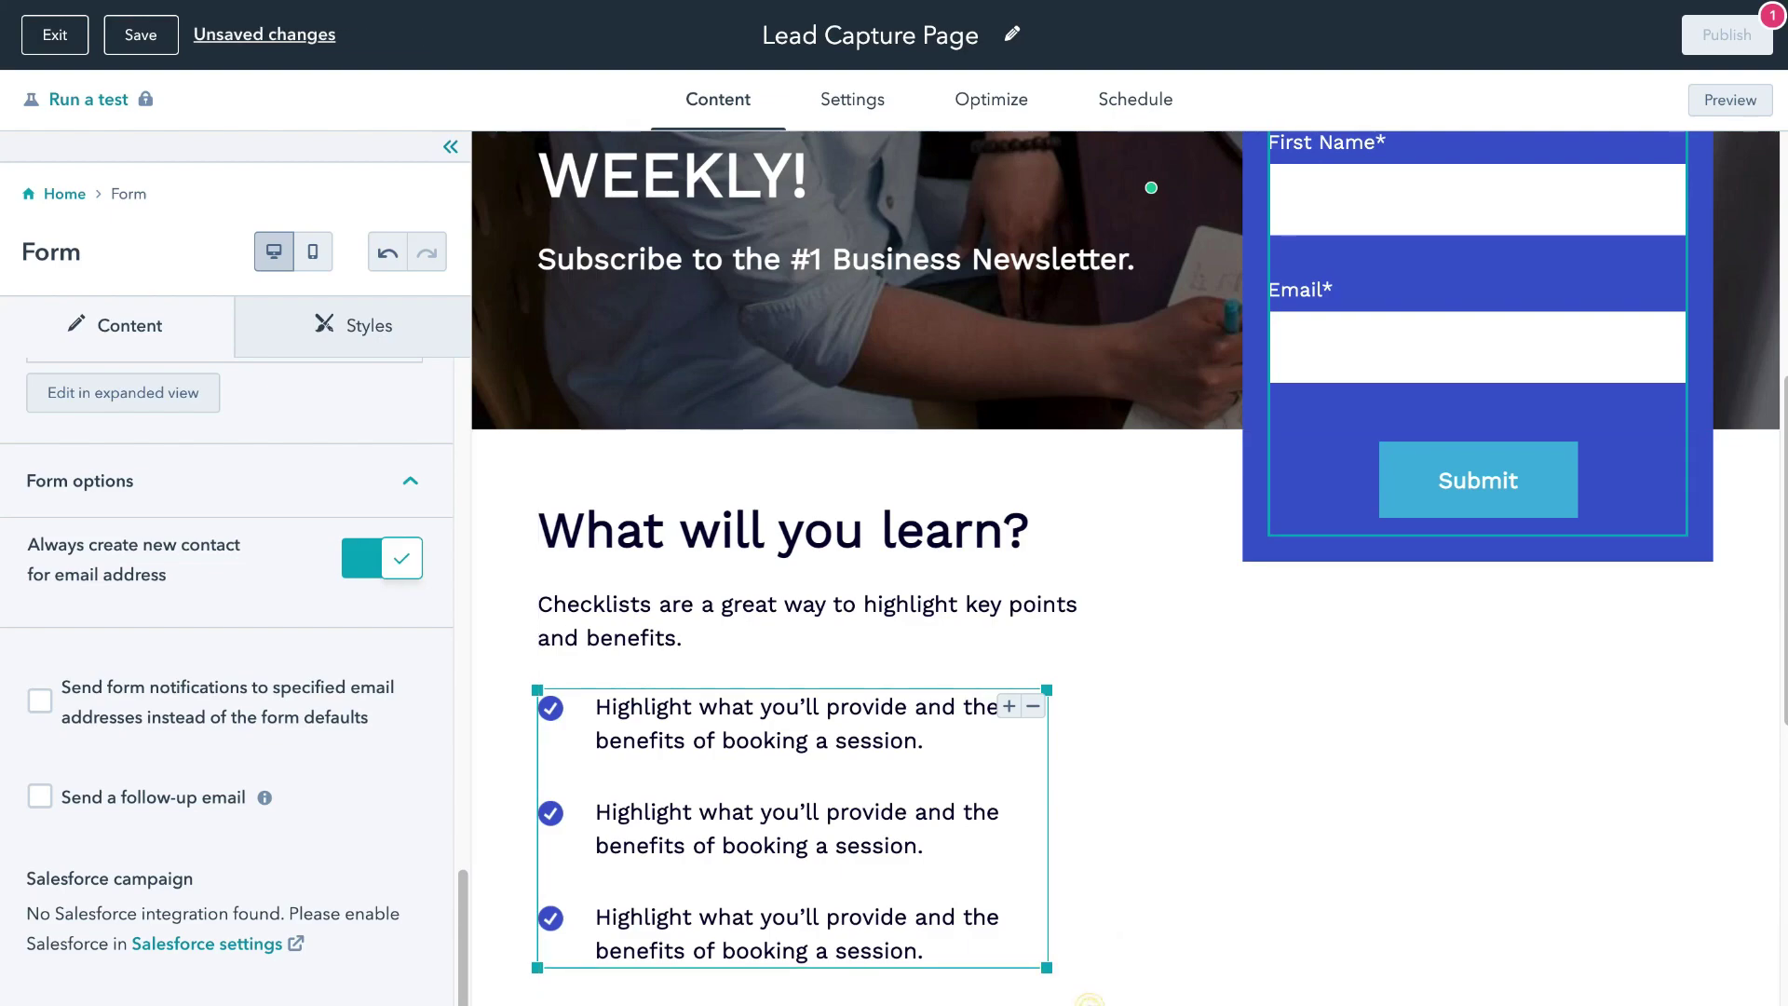
click(1238, 750)
scroll(1248, 745, down, 8)
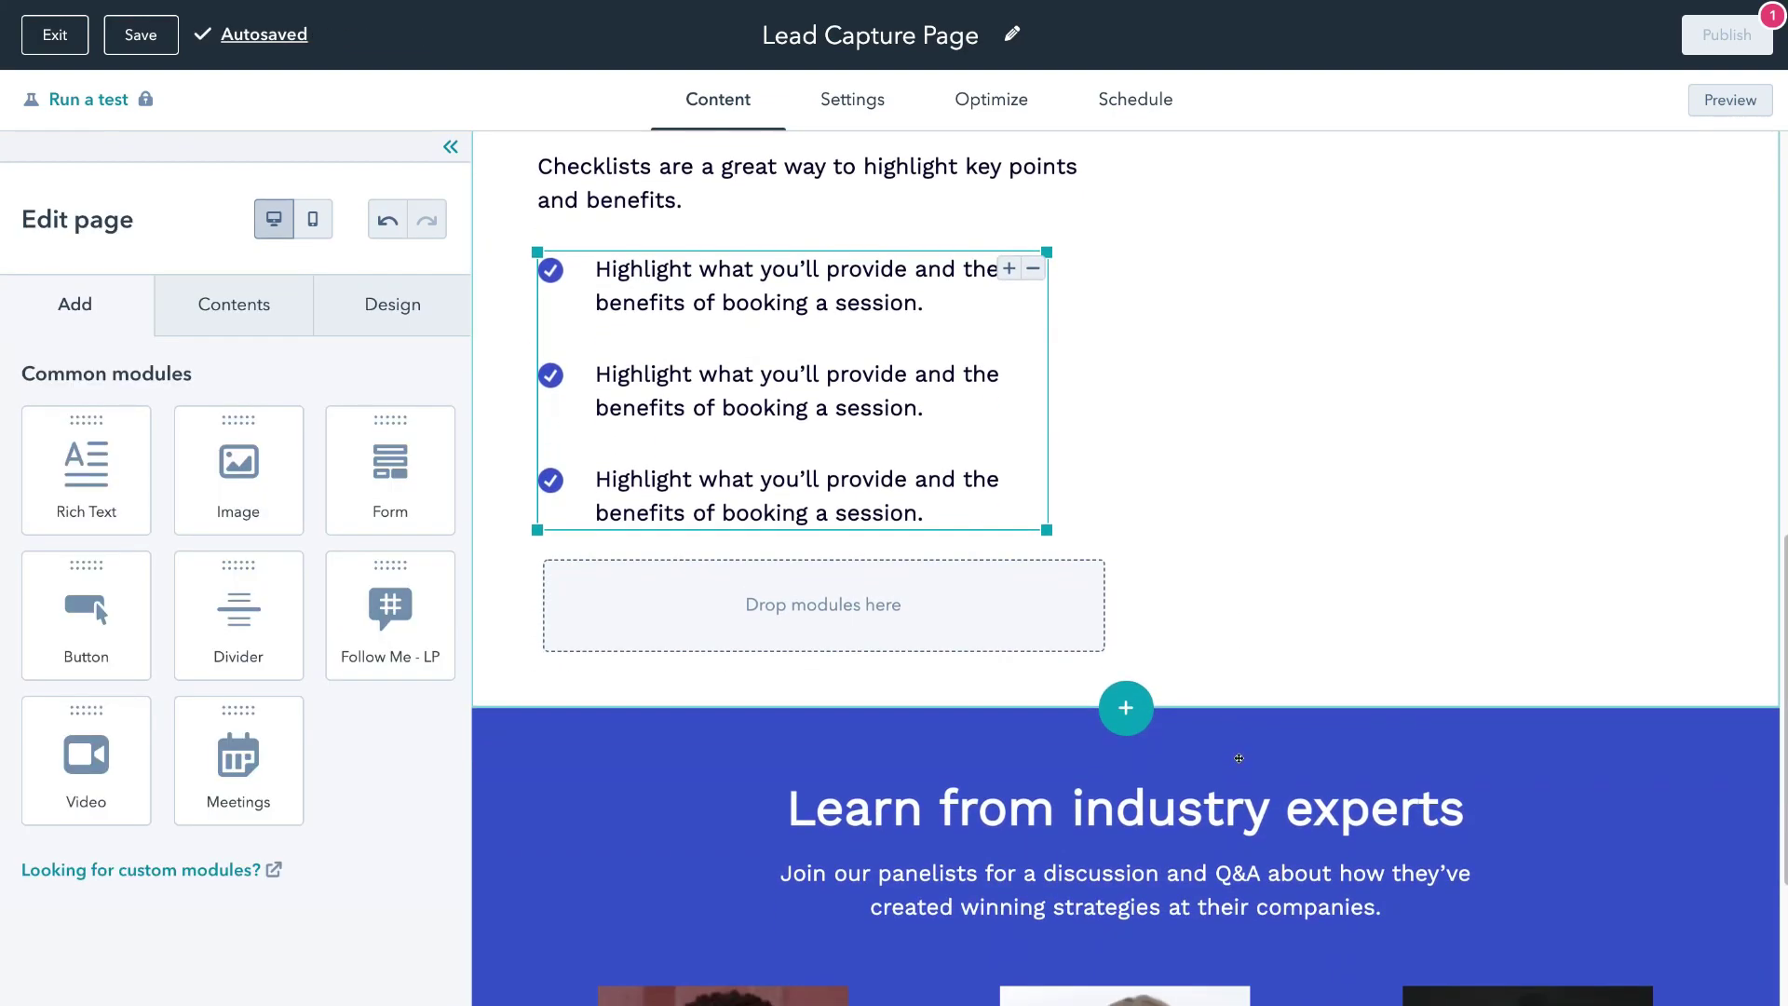
Delete the "Learn from industry experts" section from the page.
scroll(1240, 881, down, 3)
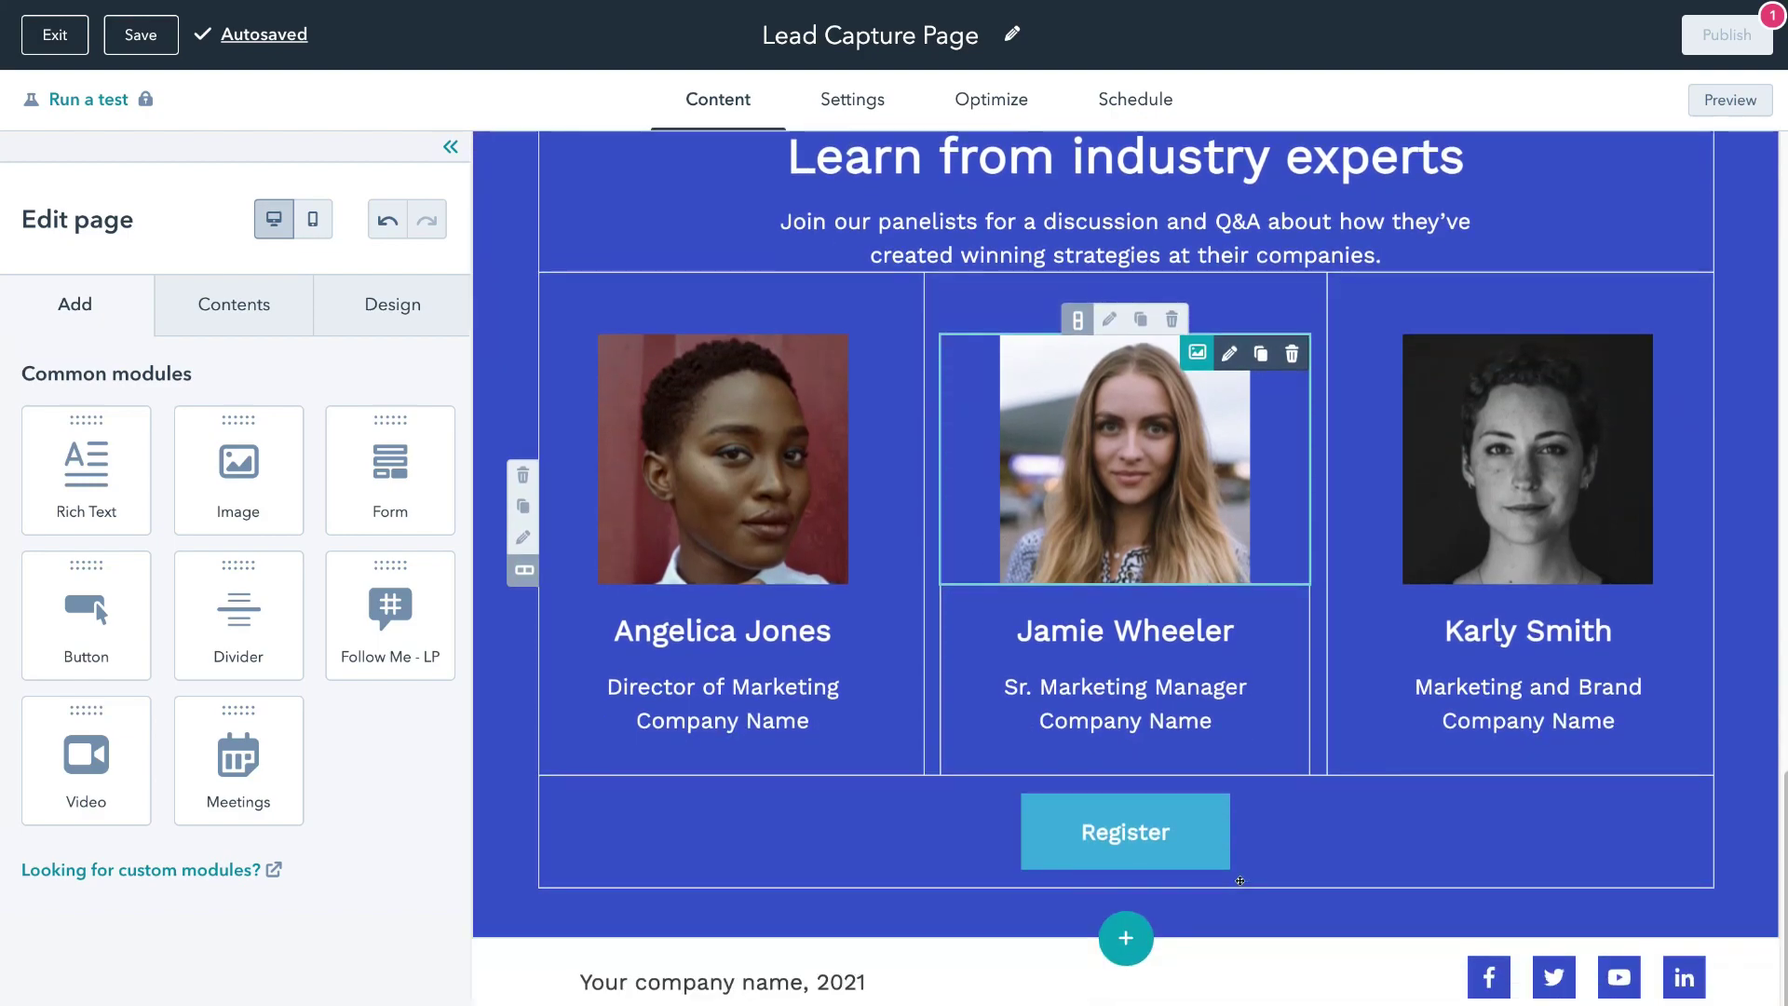
scroll(1332, 775, up, 5)
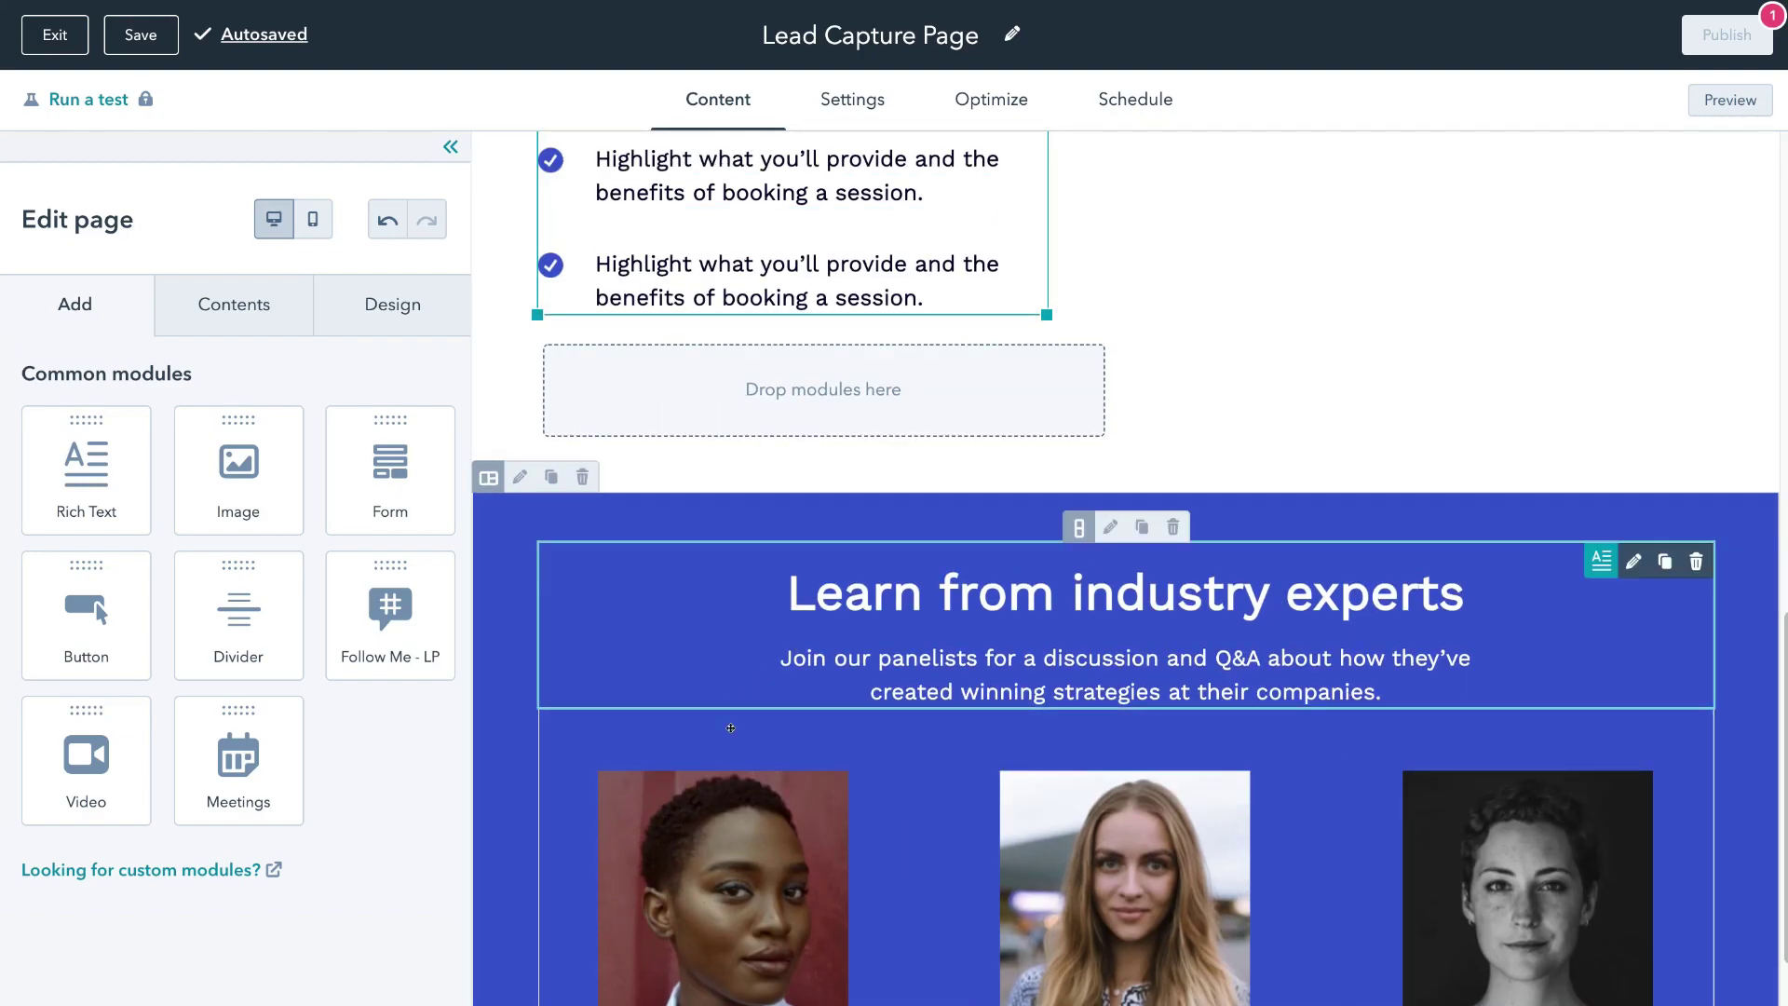
click(581, 477)
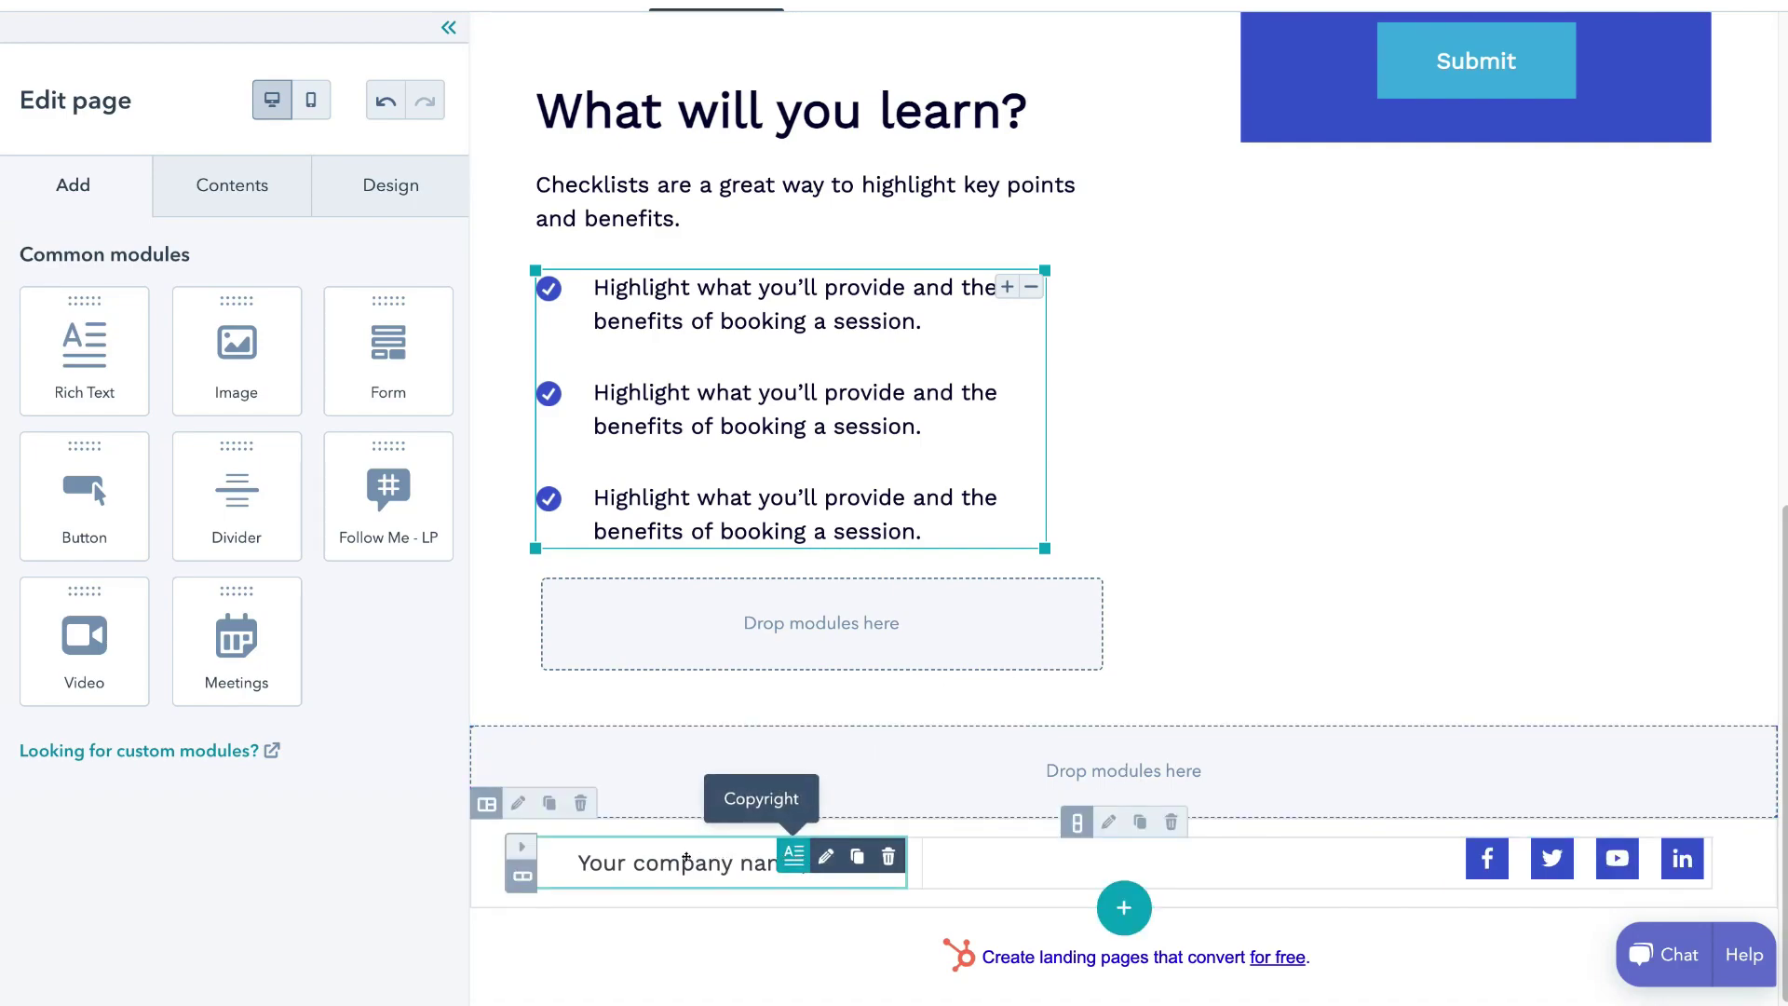
Set the footer copyright text to "Syndeo Media, 2021" and view the link settings of the footer's Facebook icon.
click(653, 858)
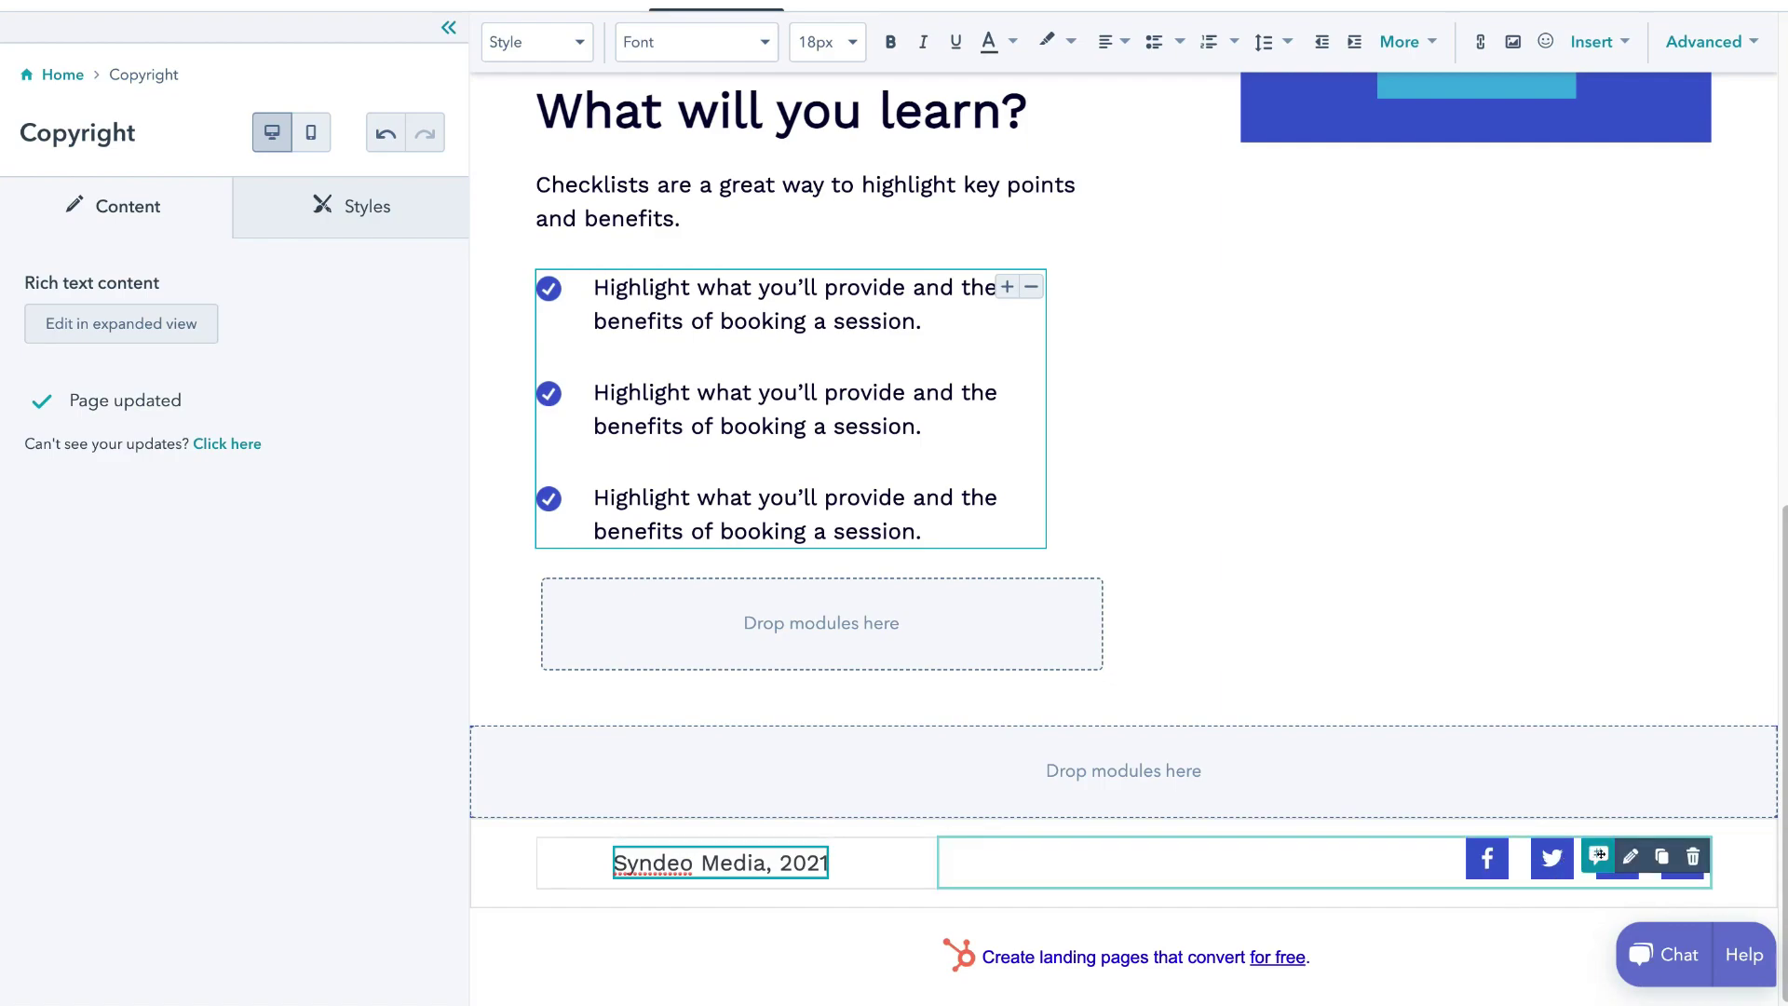
click(1625, 858)
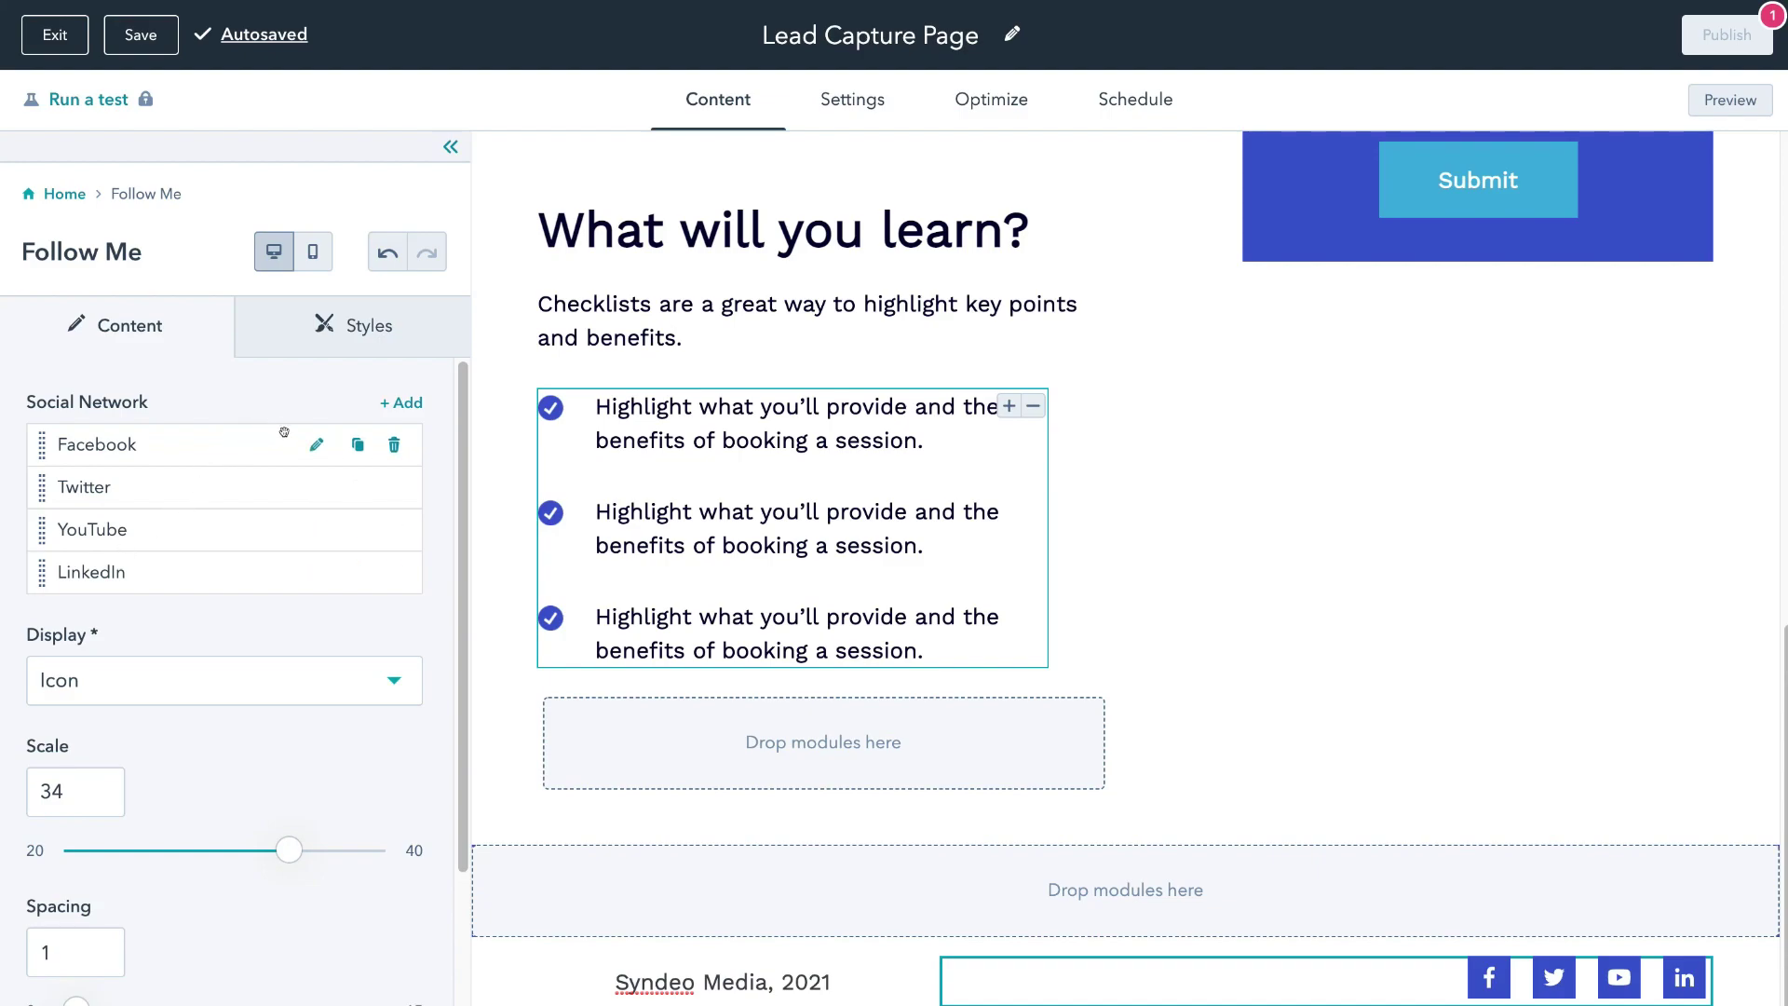
click(311, 445)
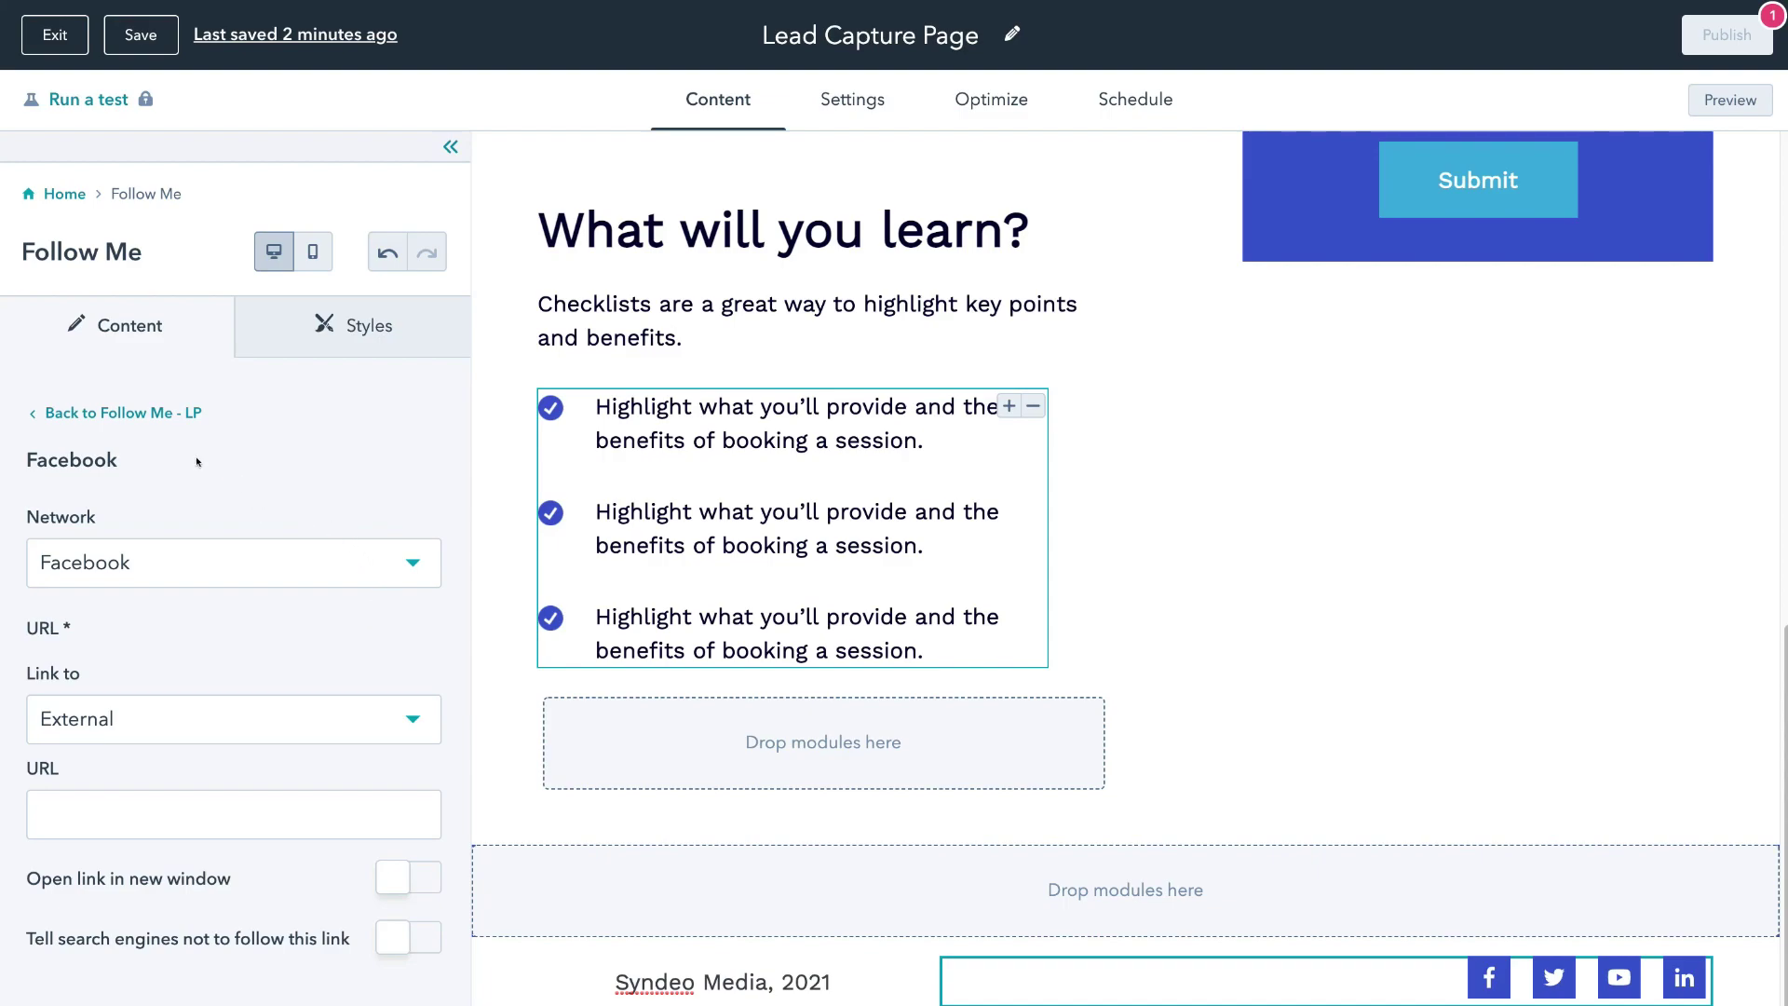
click(113, 411)
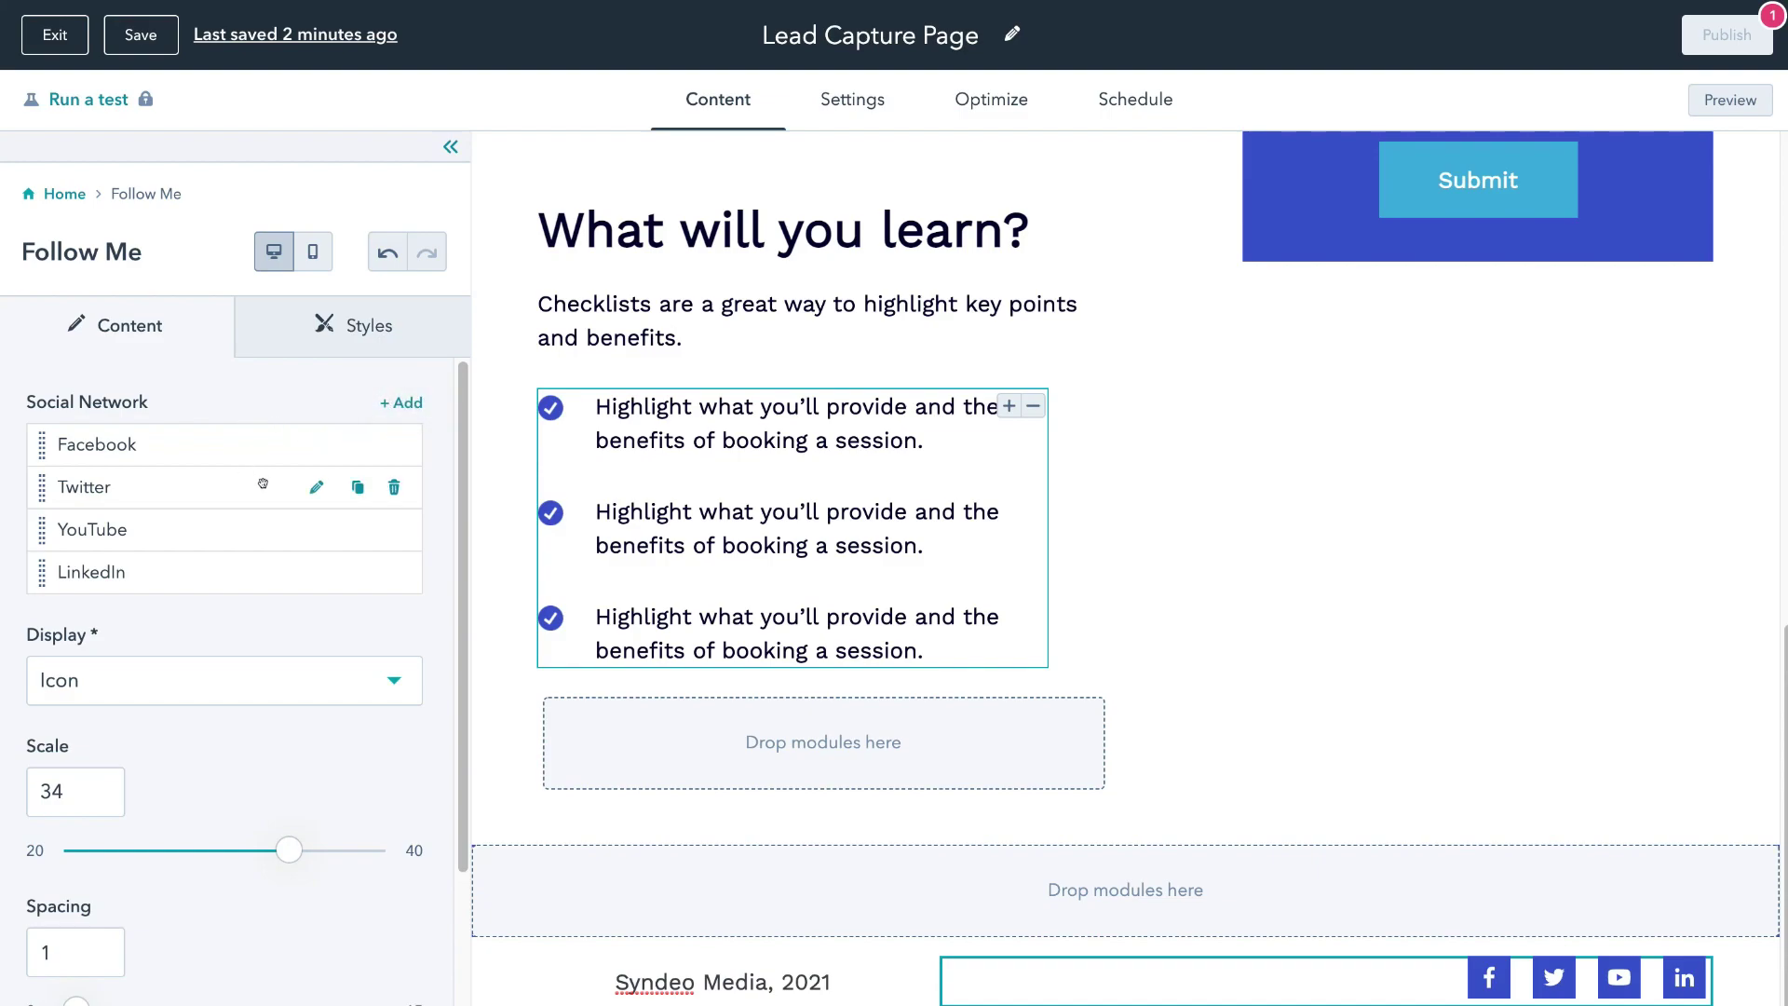
Remove Twitter from the footer's social network icons, apply the change and leave the module's settings.
click(391, 488)
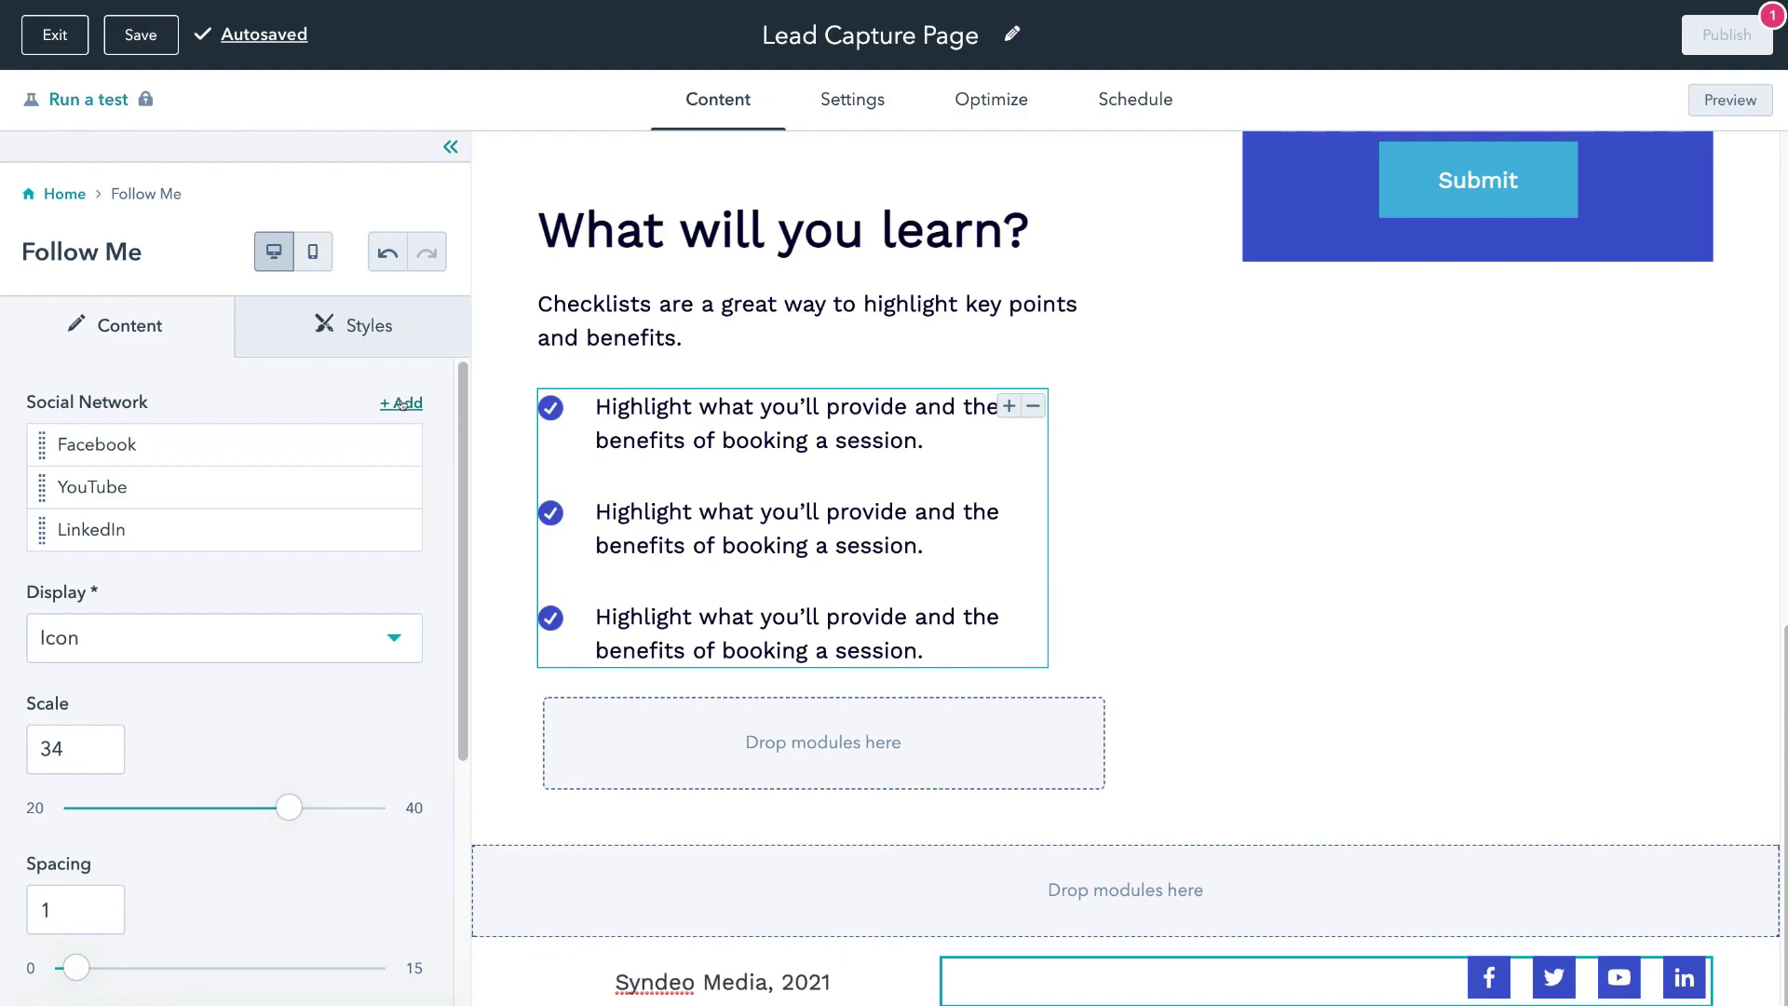
scroll(384, 732, down, 2)
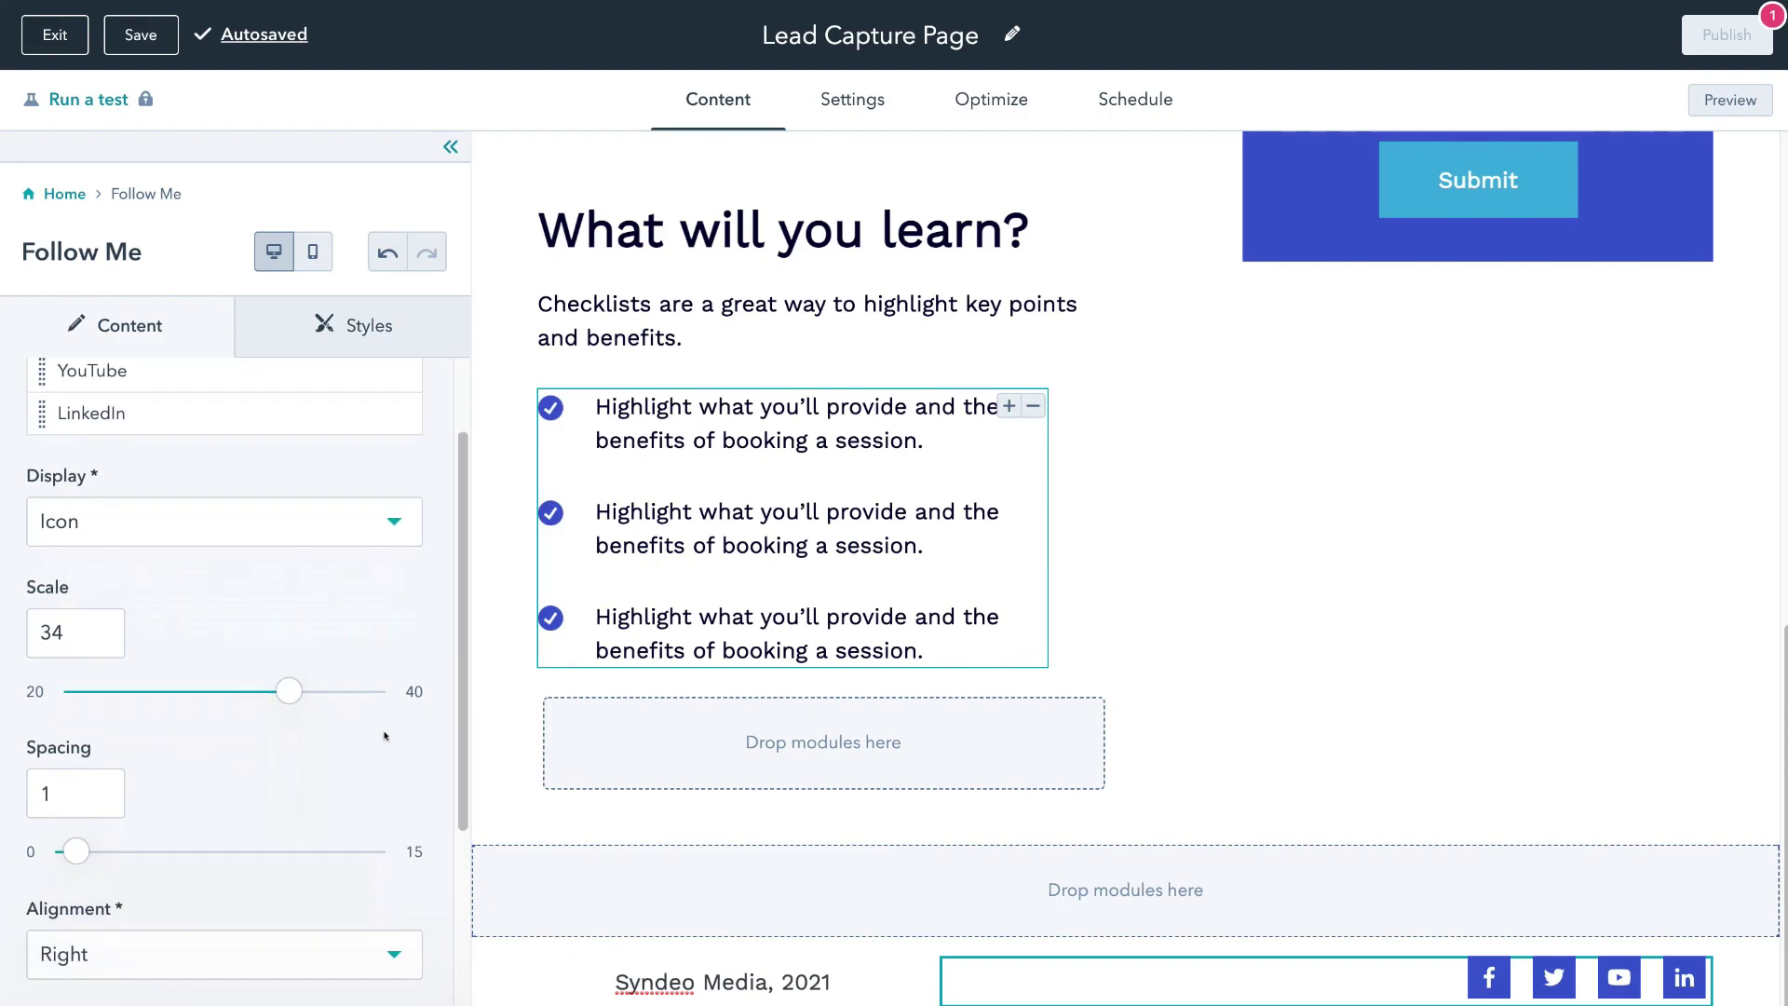
scroll(380, 735, down, 4)
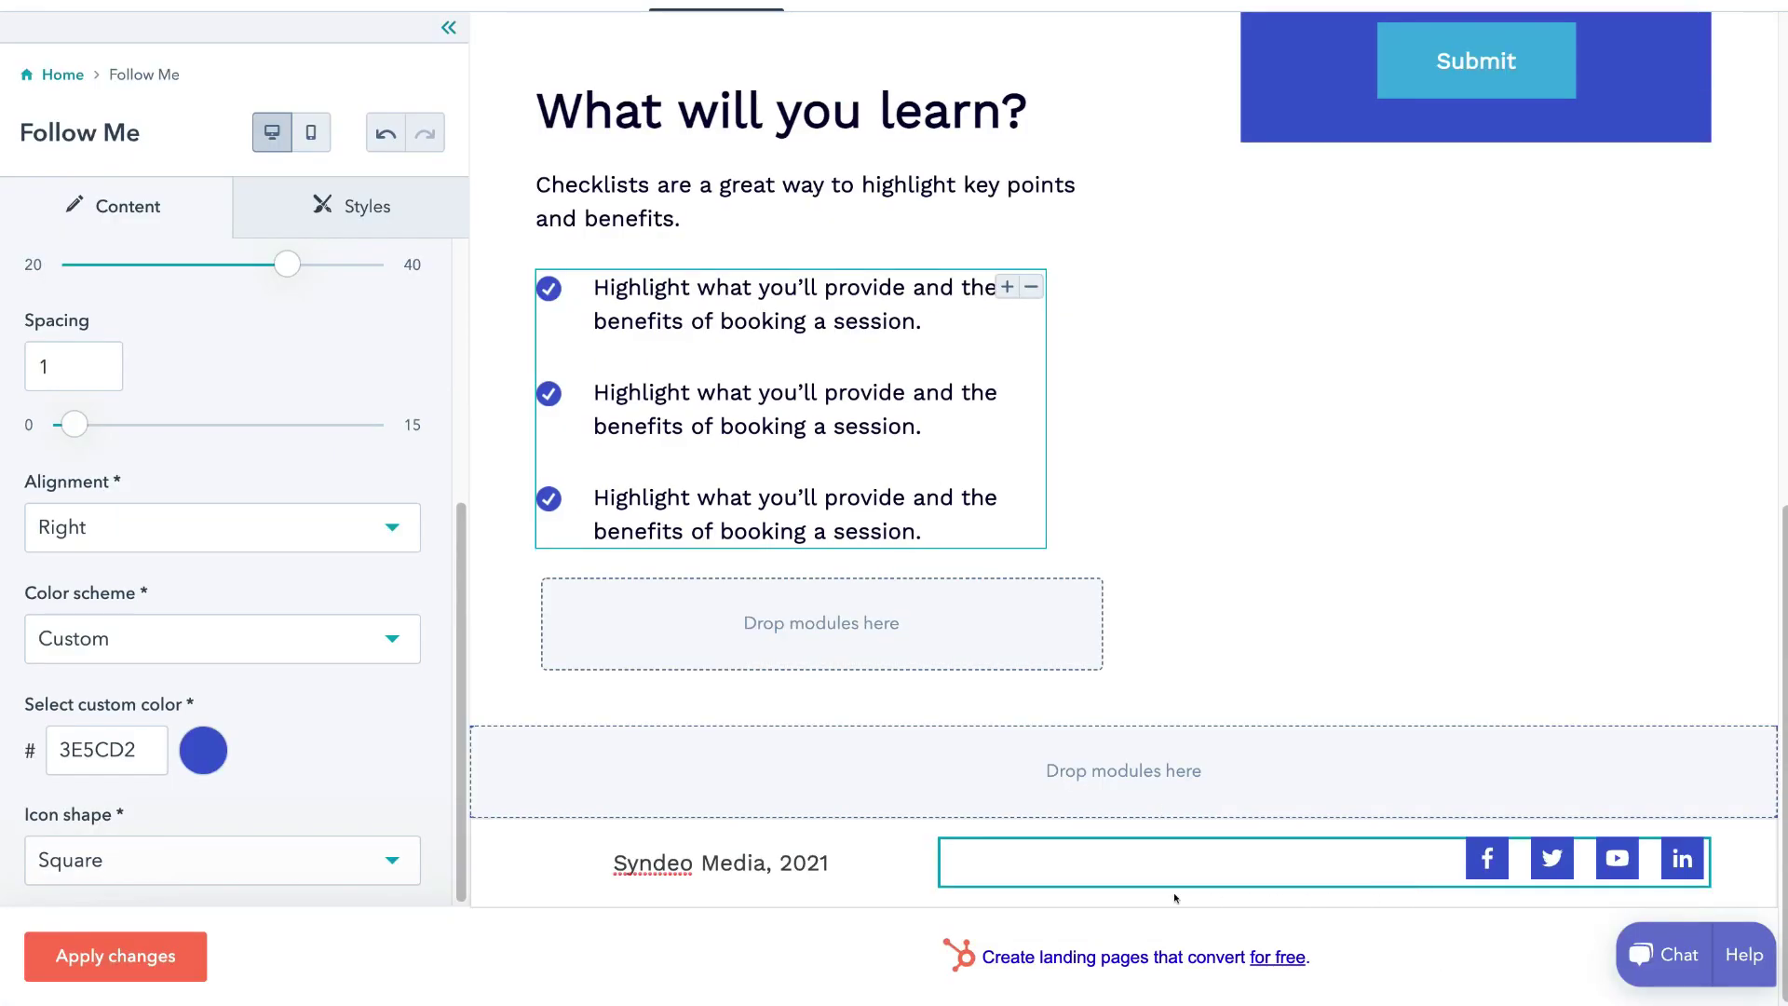
click(126, 954)
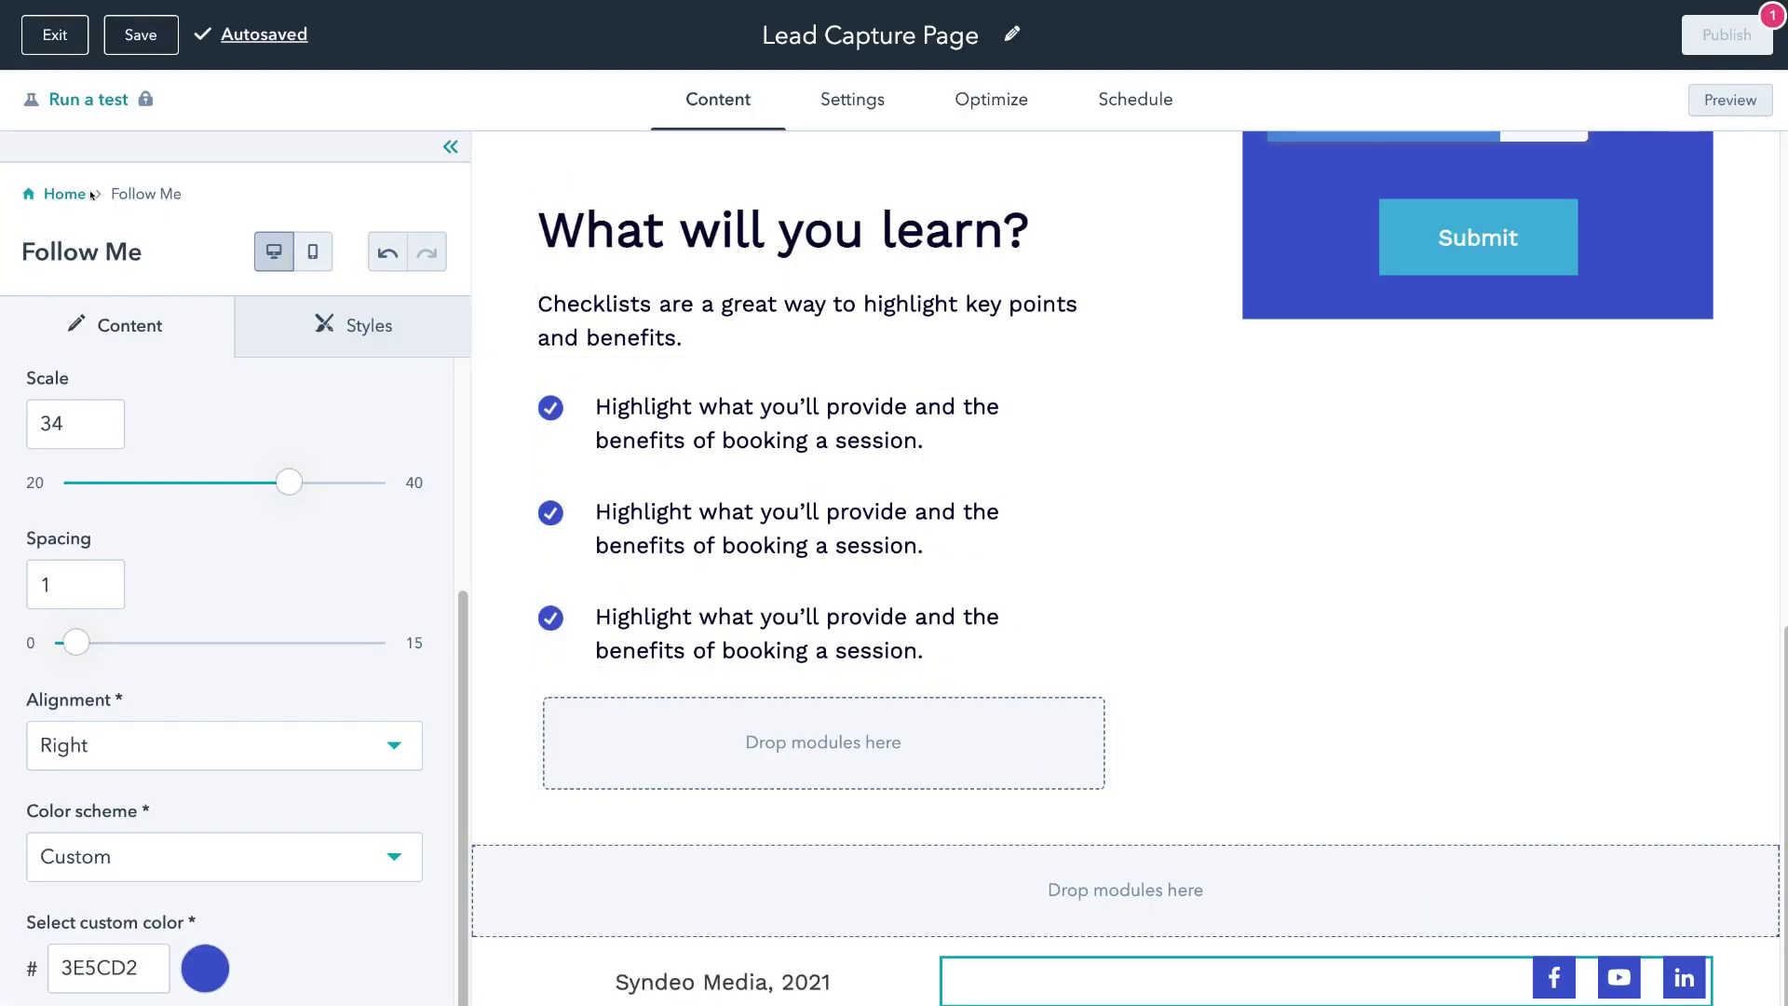
click(63, 194)
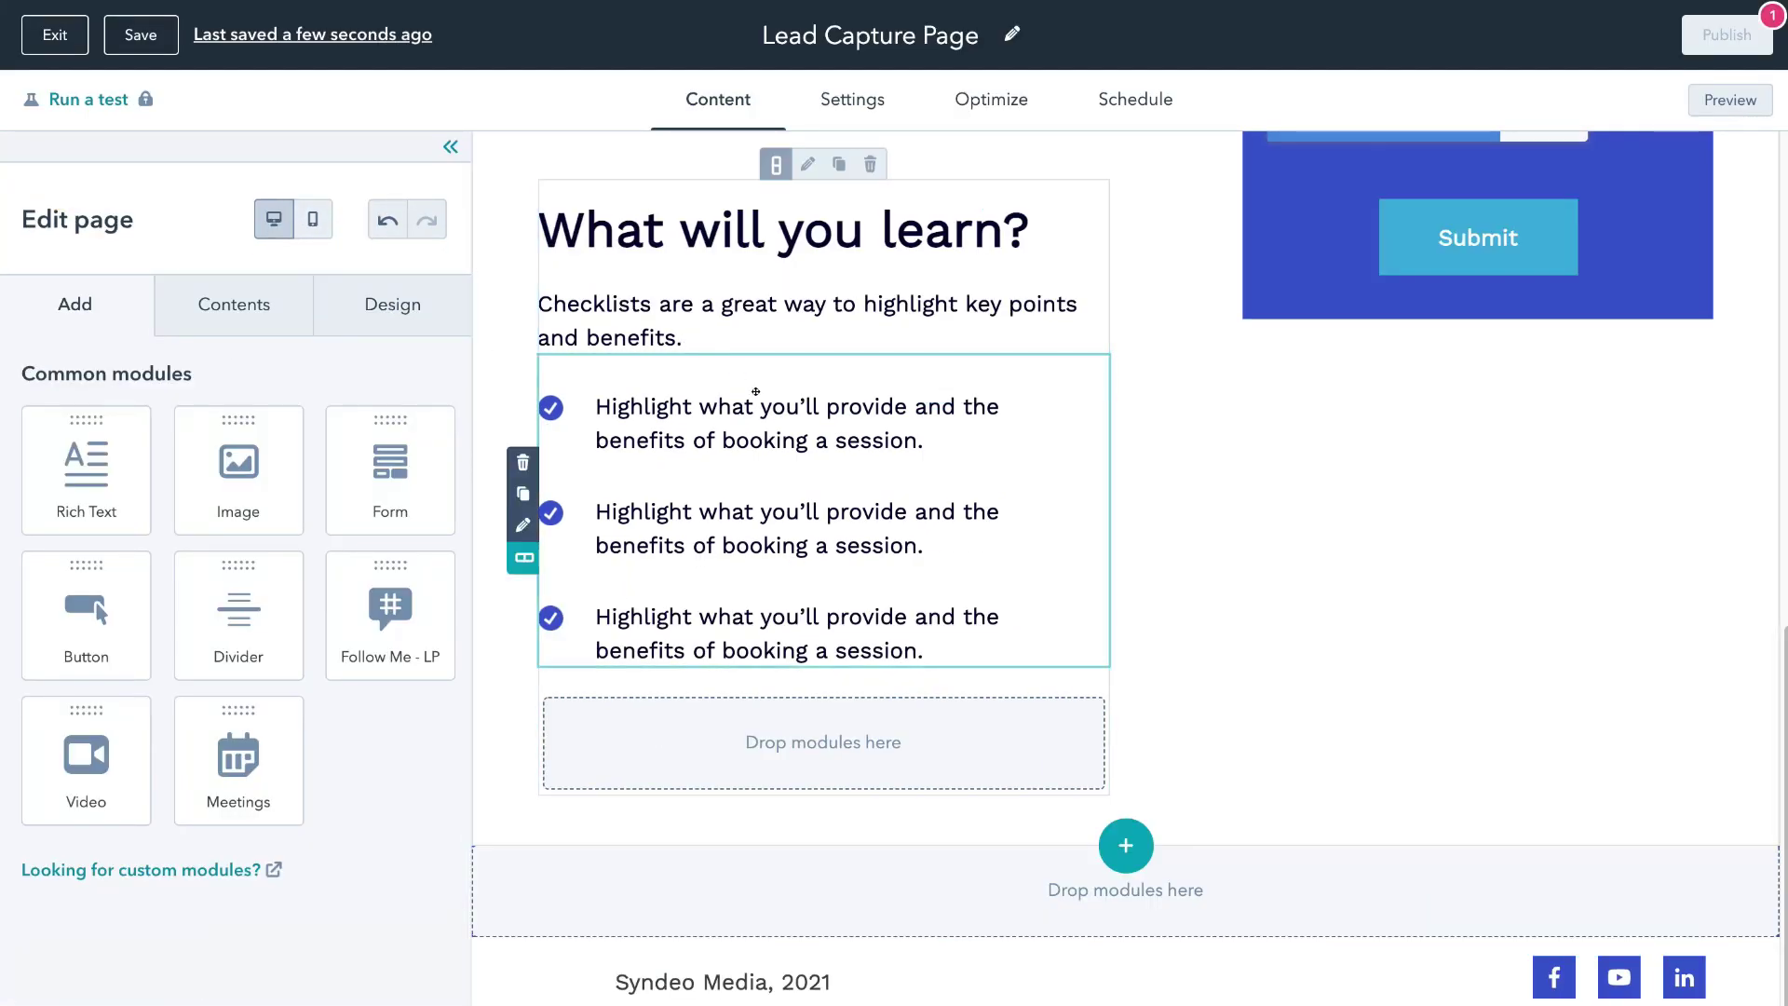
Check the whole page's layout in mobile view and return to the desktop view.
scroll(1177, 502, up, 15)
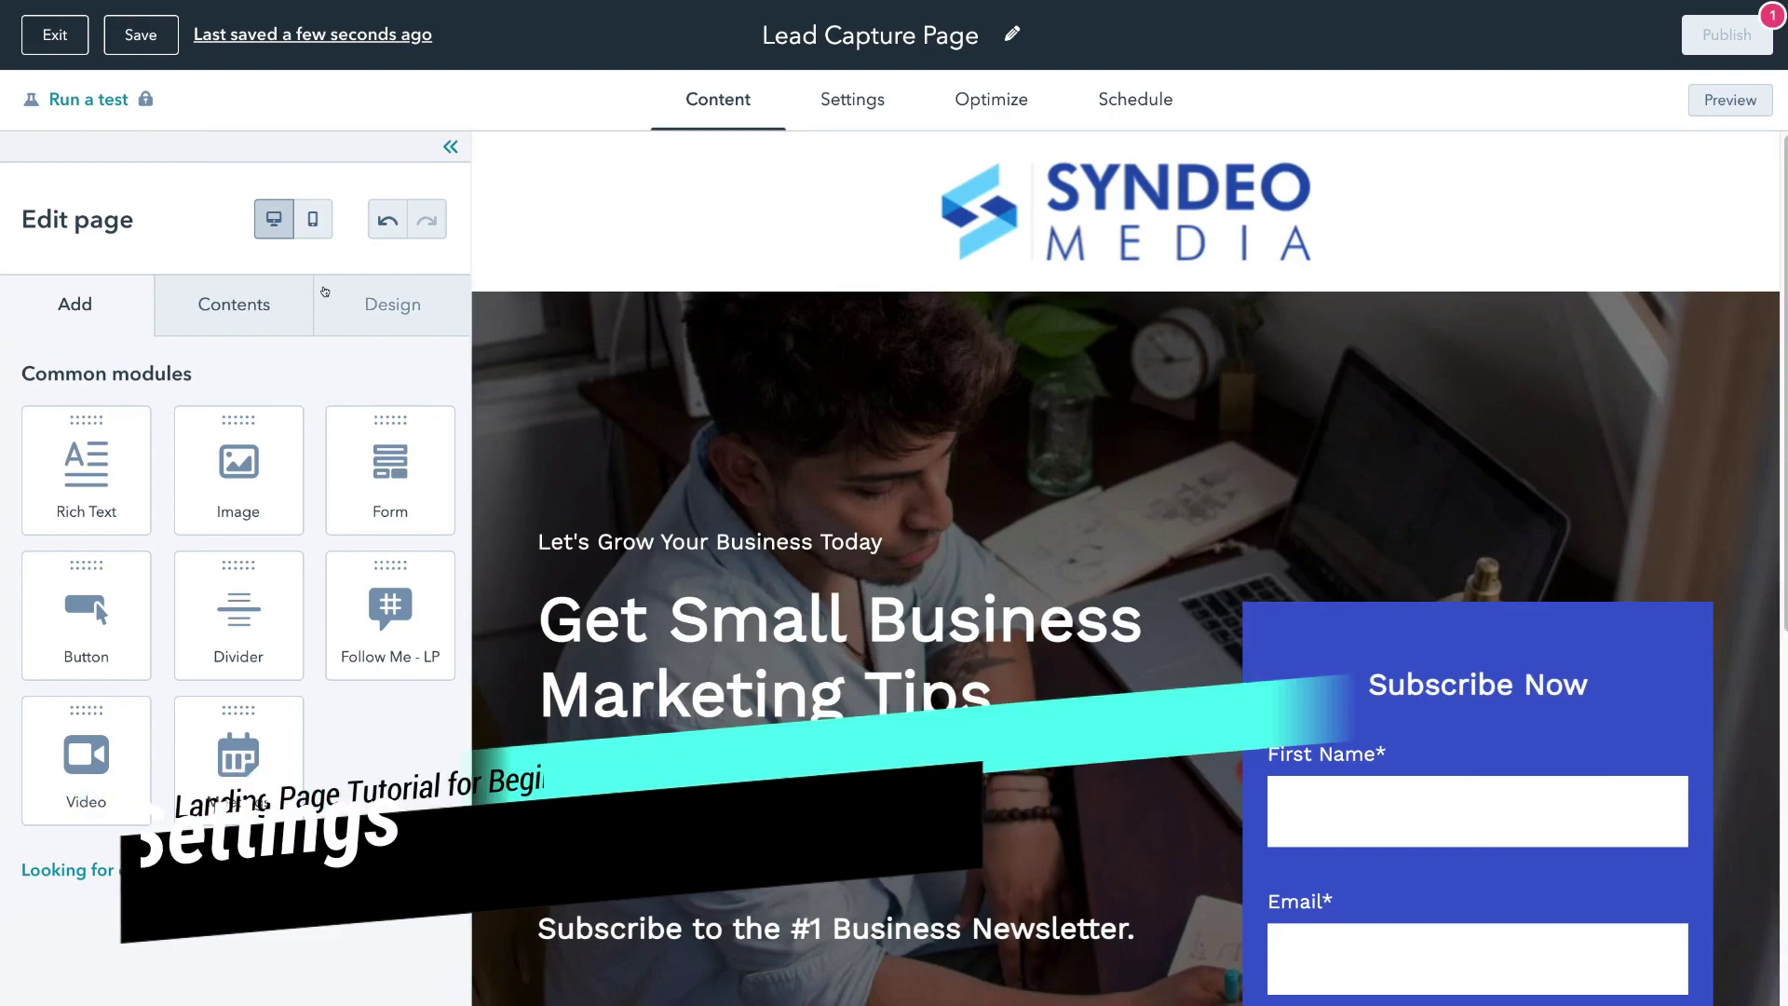
click(298, 224)
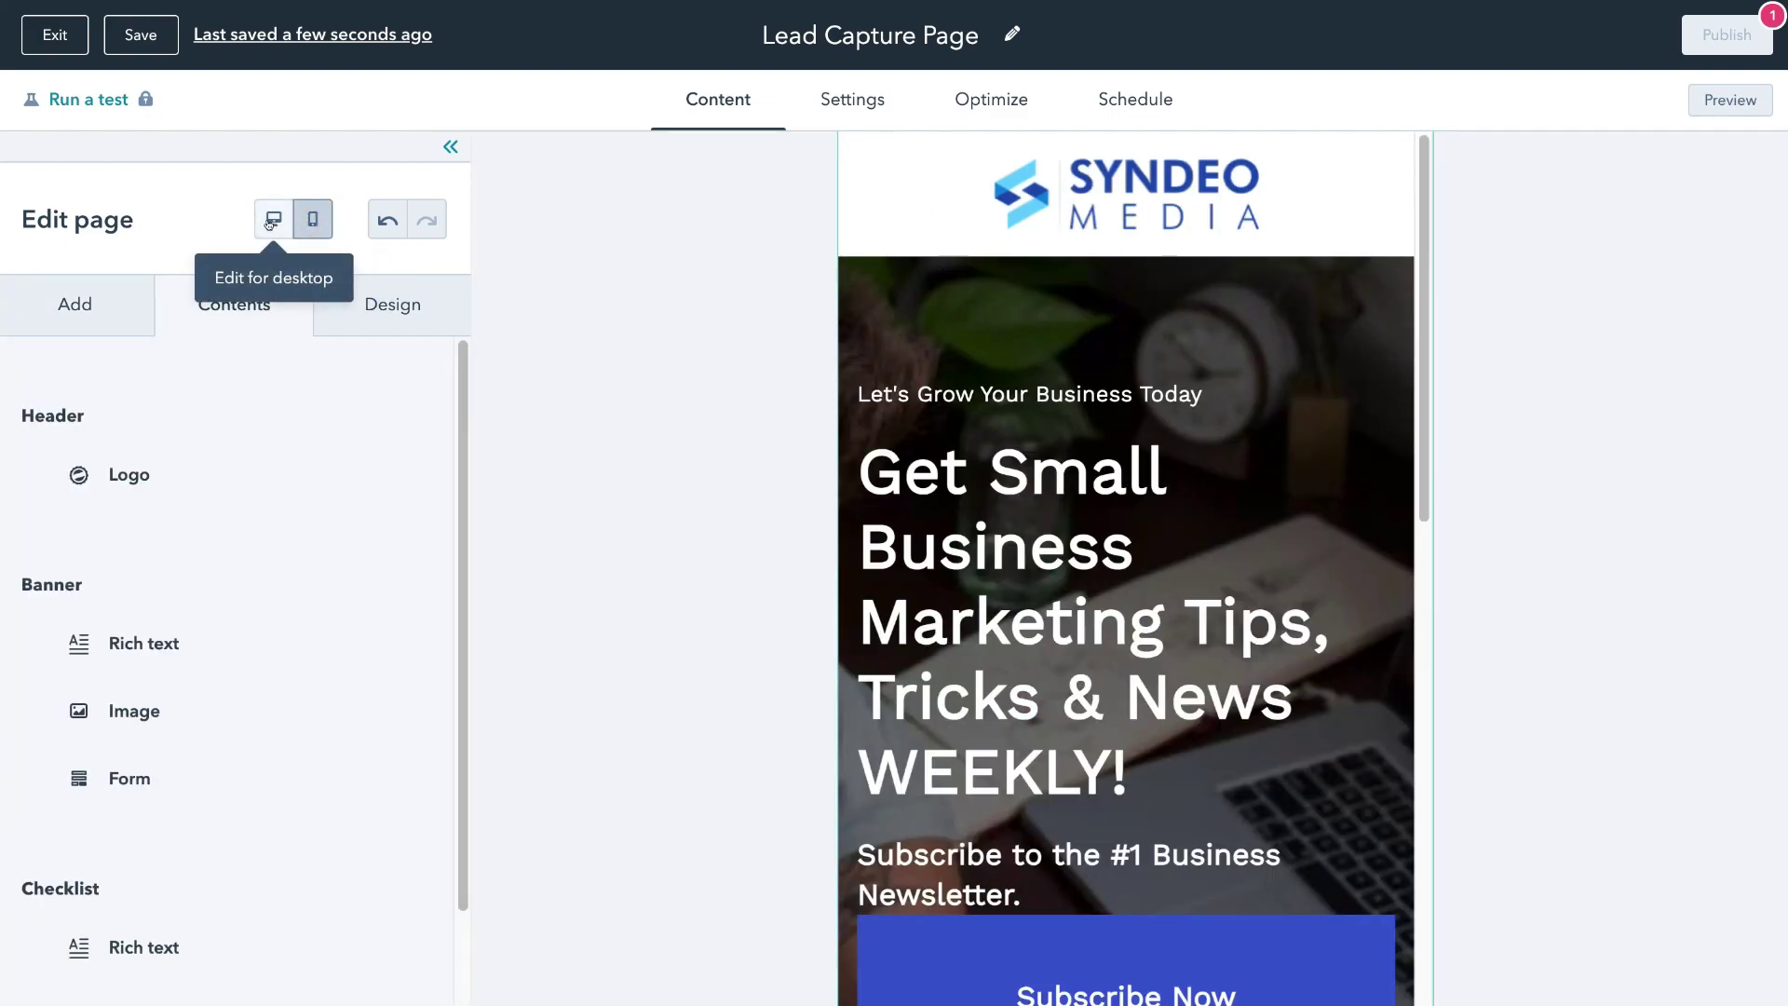
click(270, 224)
click(312, 219)
scroll(1178, 792, down, 3)
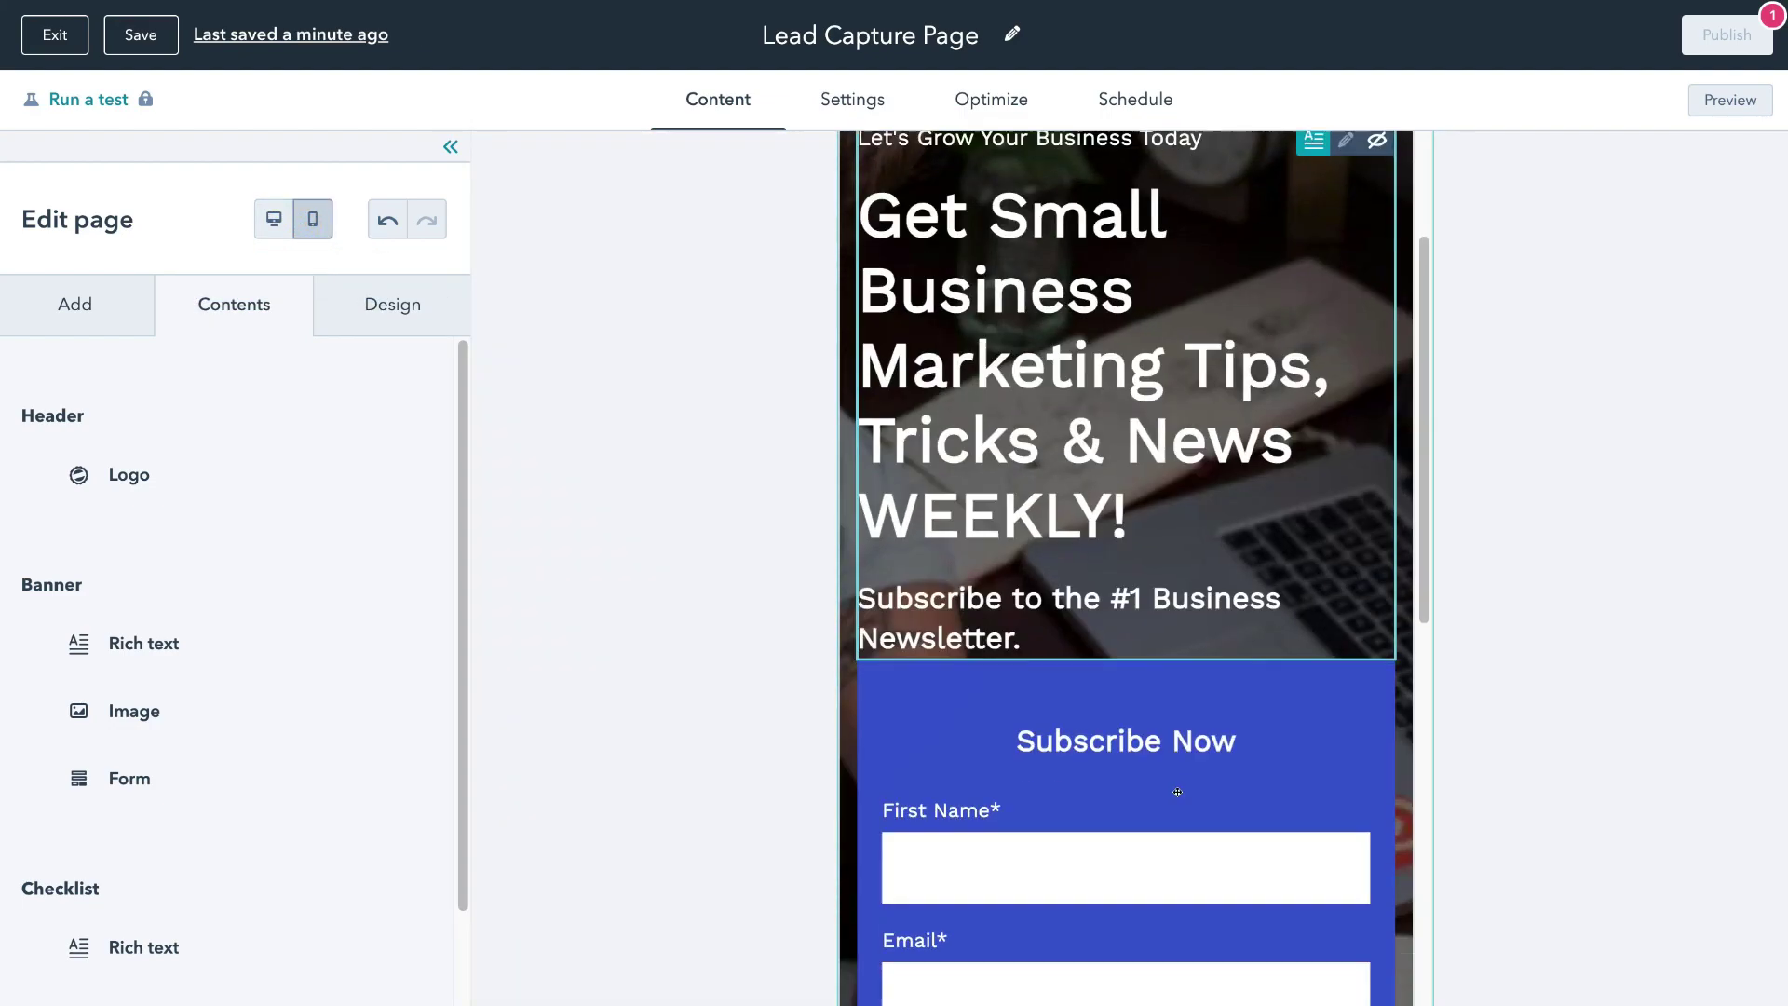
scroll(1177, 792, down, 10)
scroll(1121, 682, up, 10)
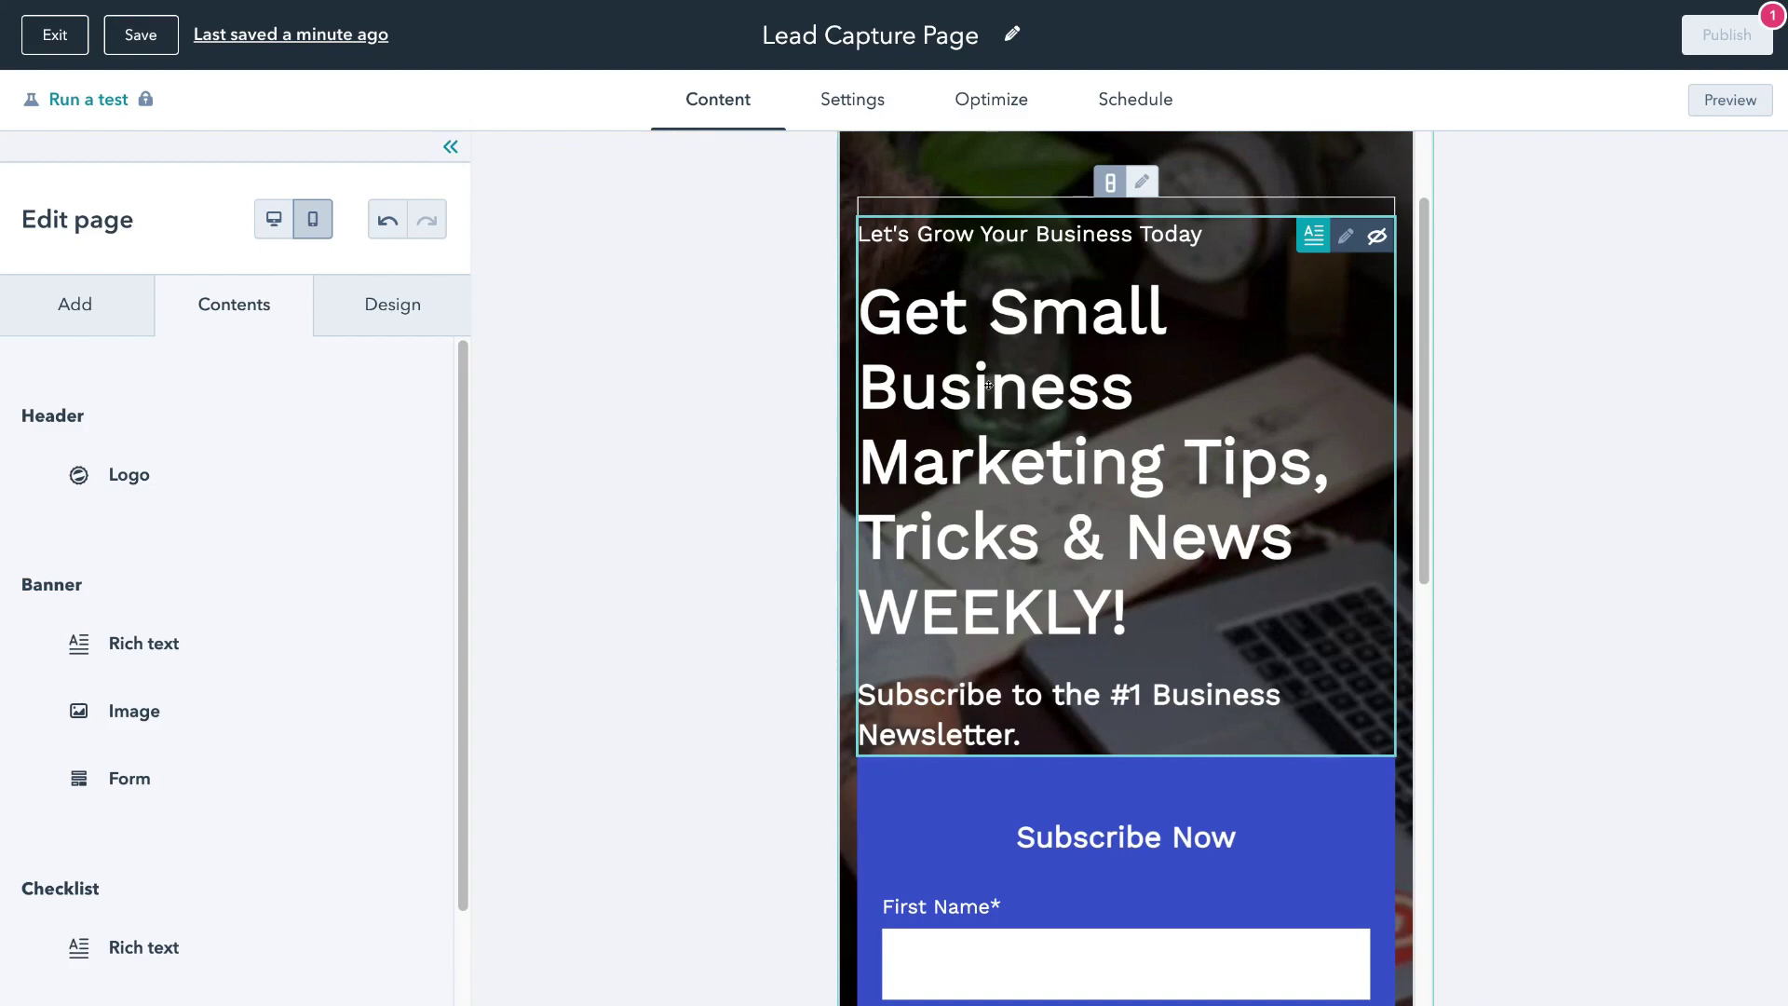
scroll(1161, 520, down, 10)
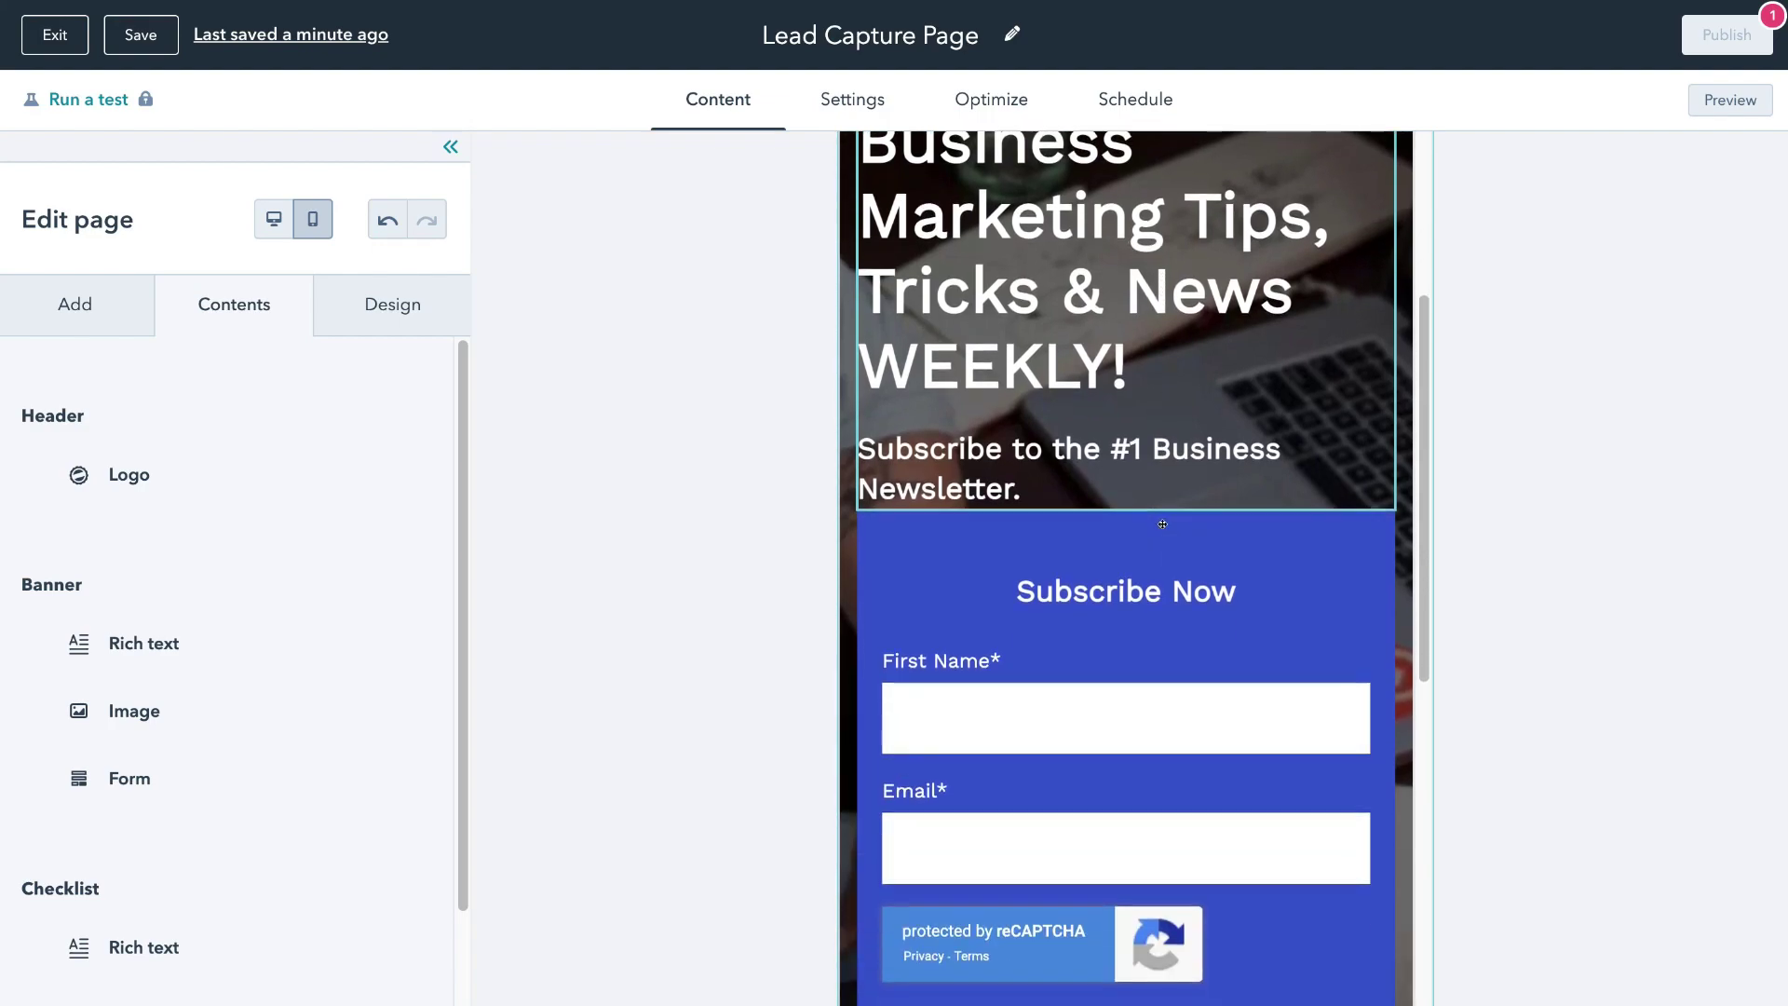
scroll(1162, 525, down, 5)
scroll(1162, 524, up, 15)
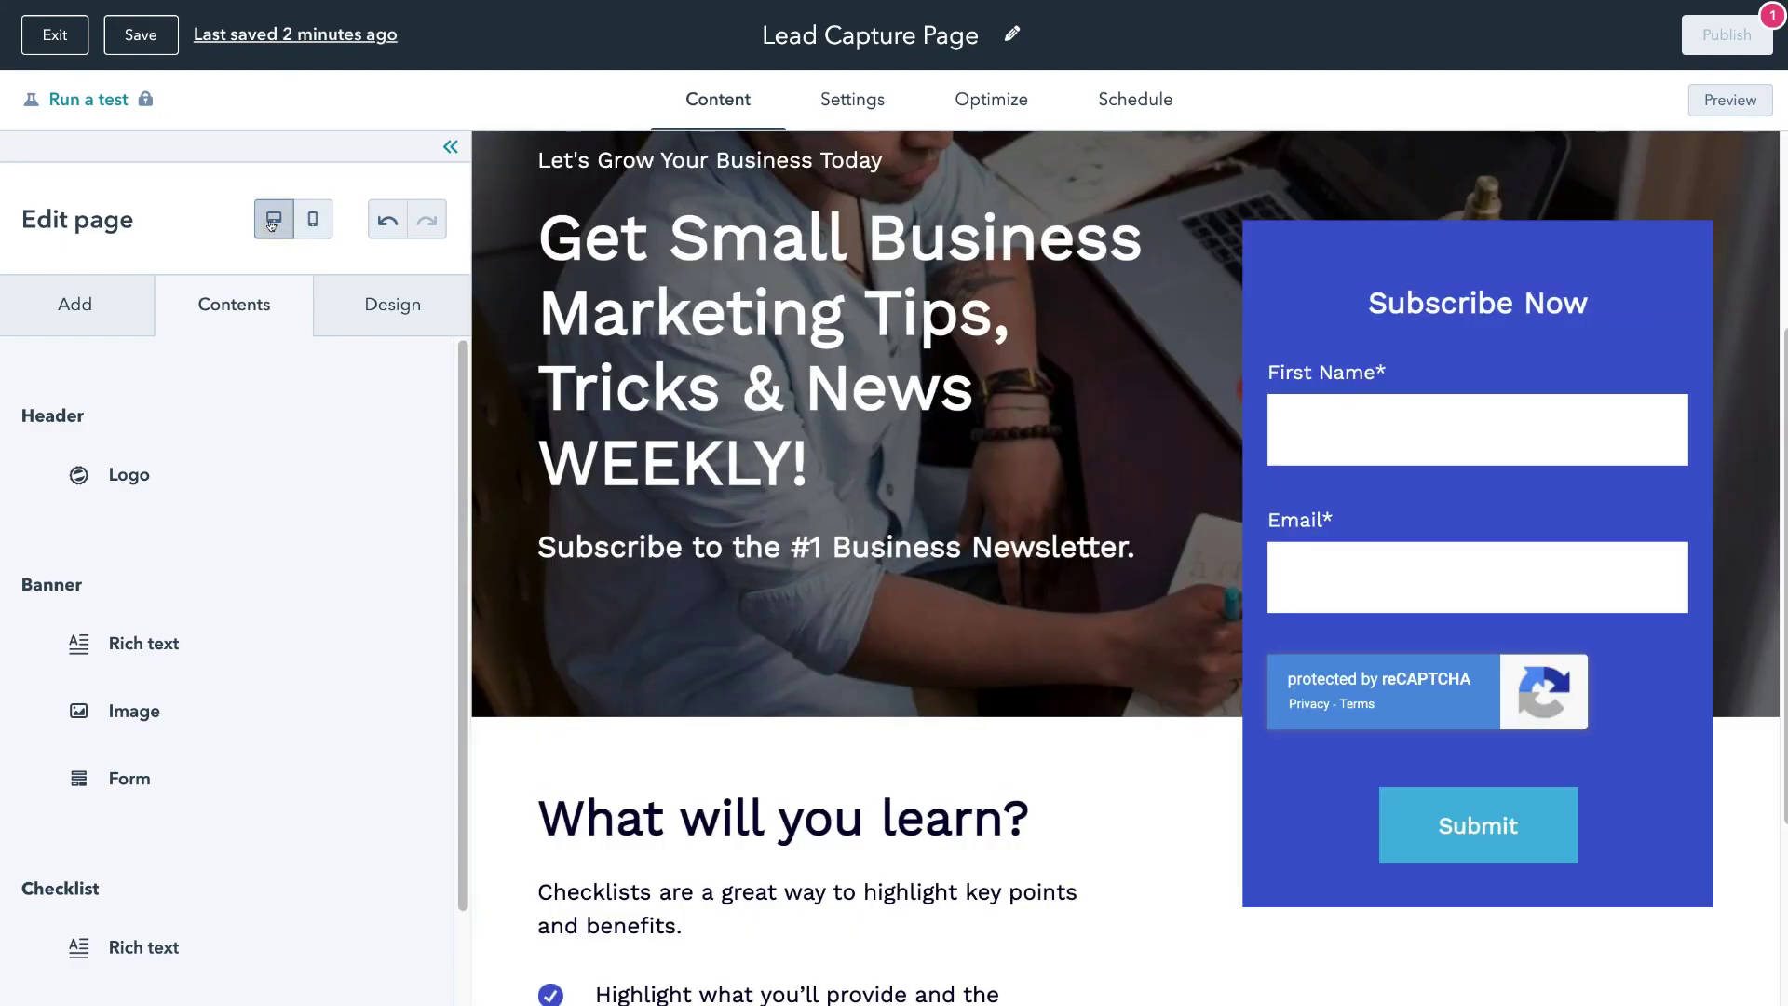
Open the page's design options for colors, typography, forms and buttons, and save the page.
click(75, 301)
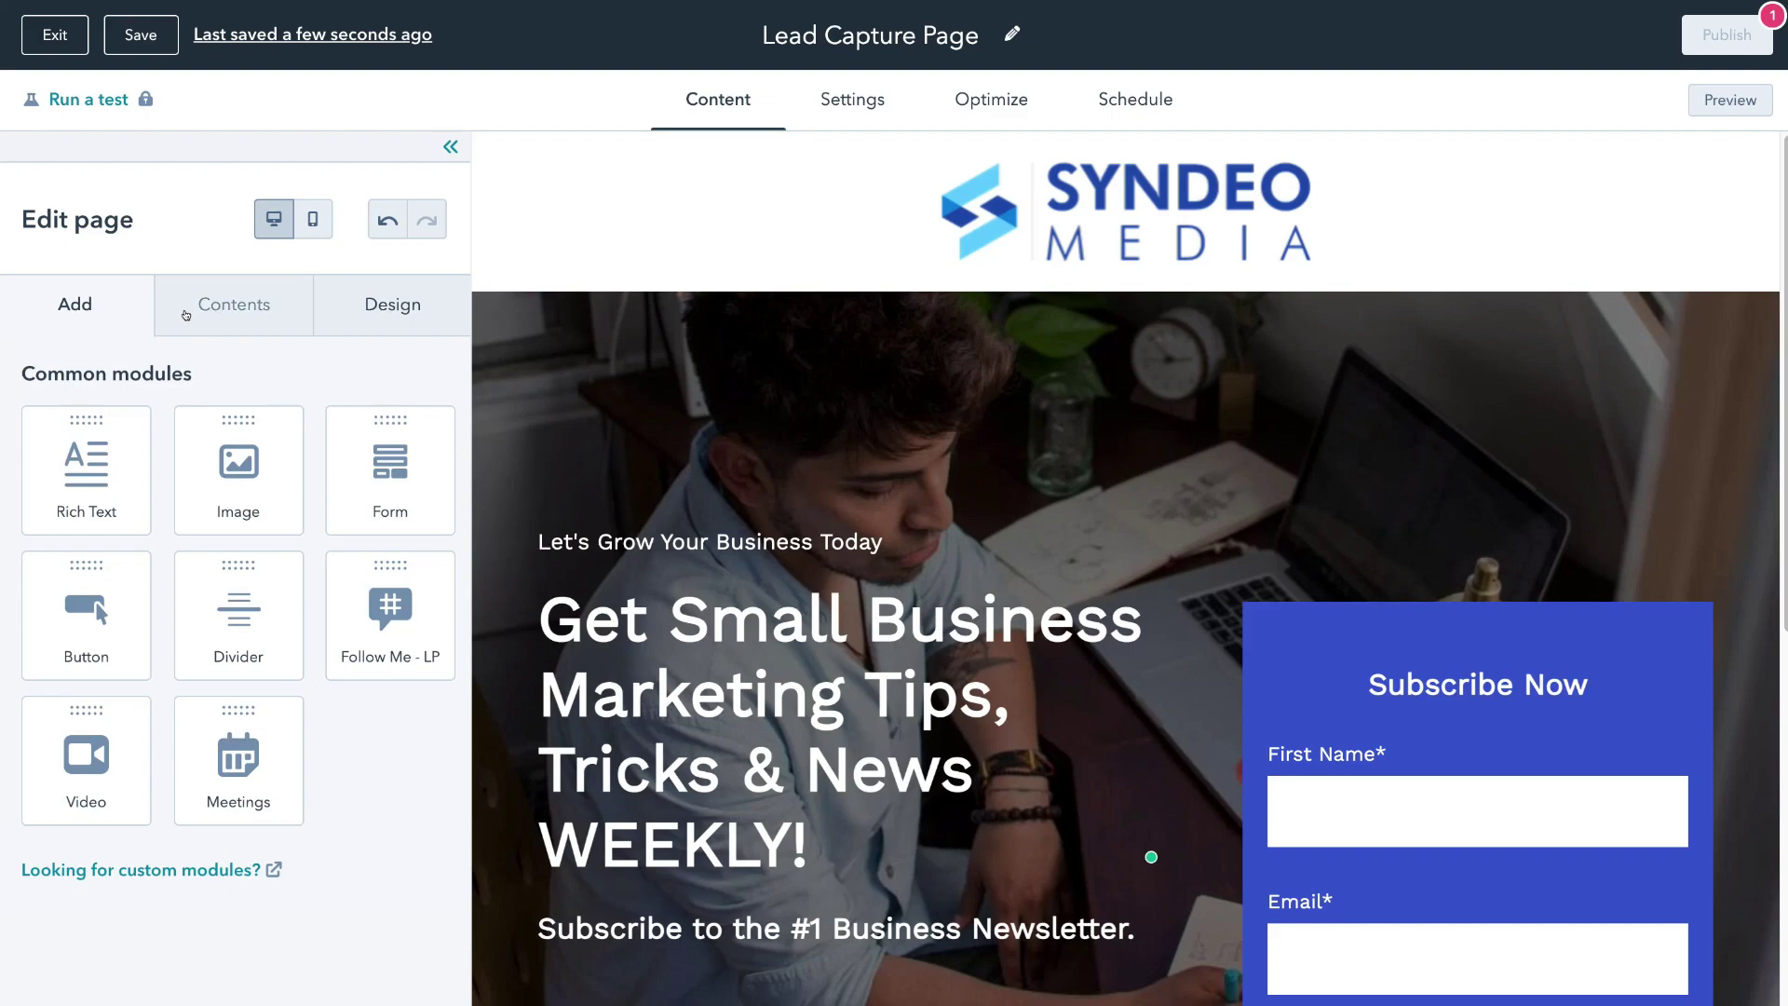
click(335, 309)
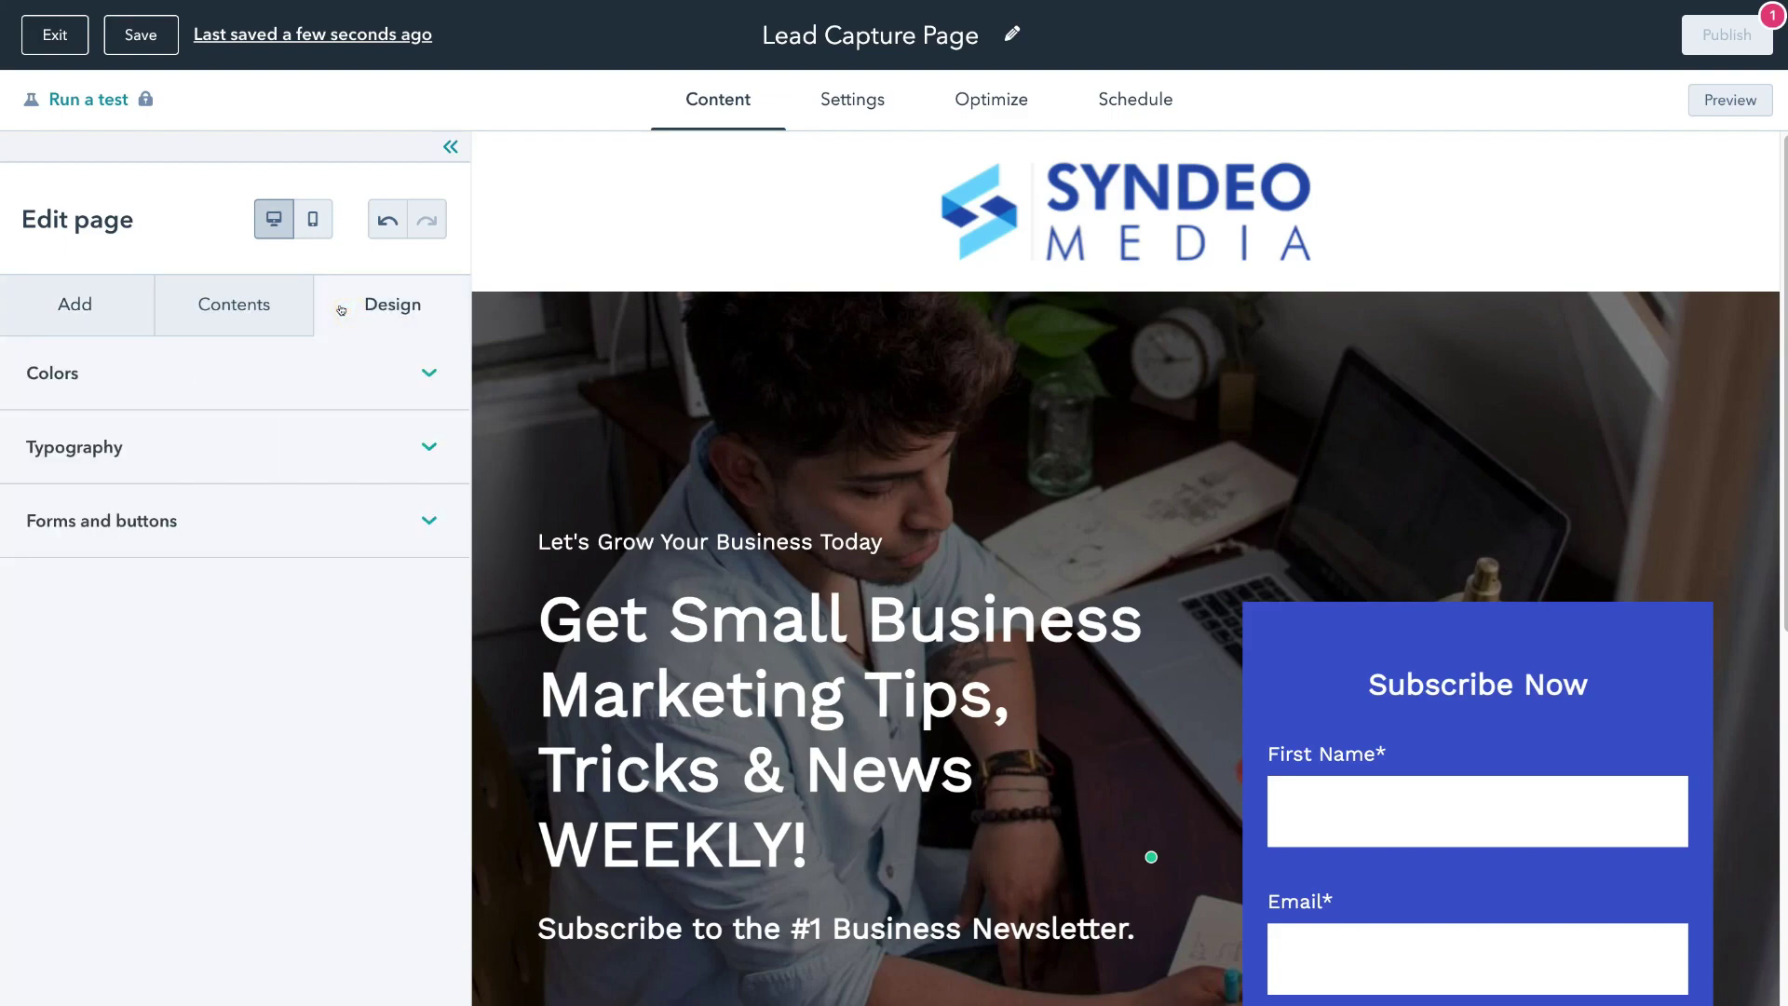
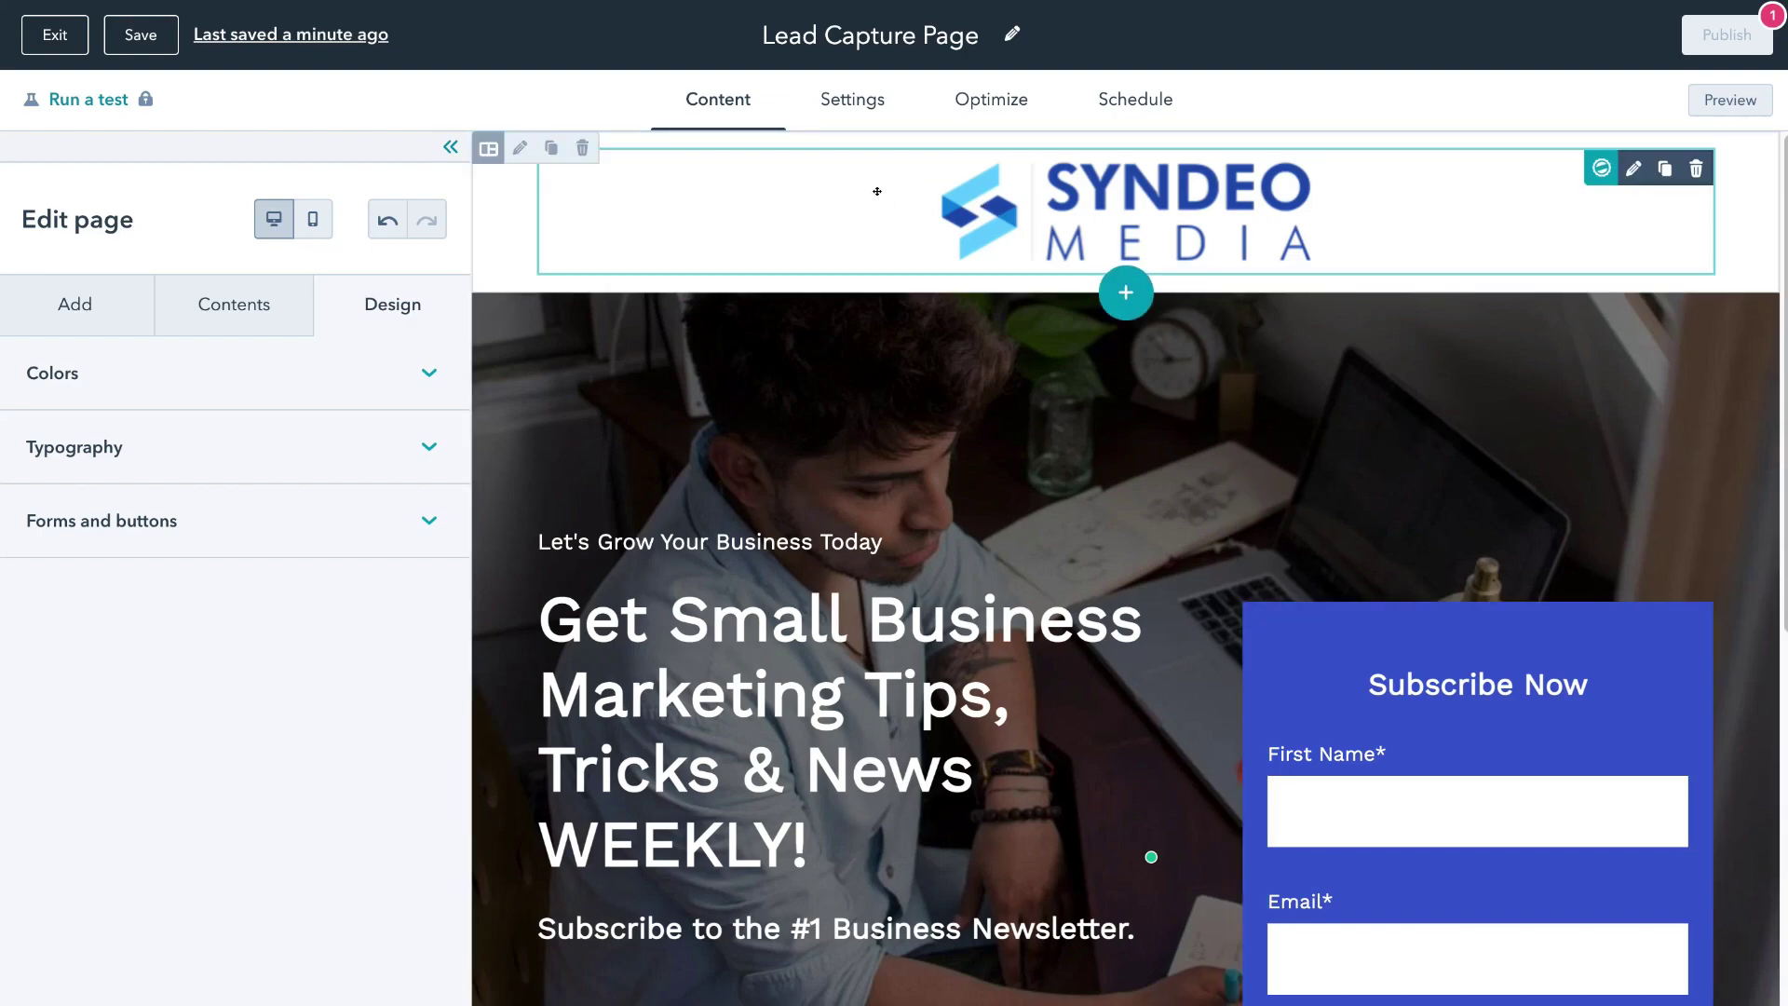
click(149, 42)
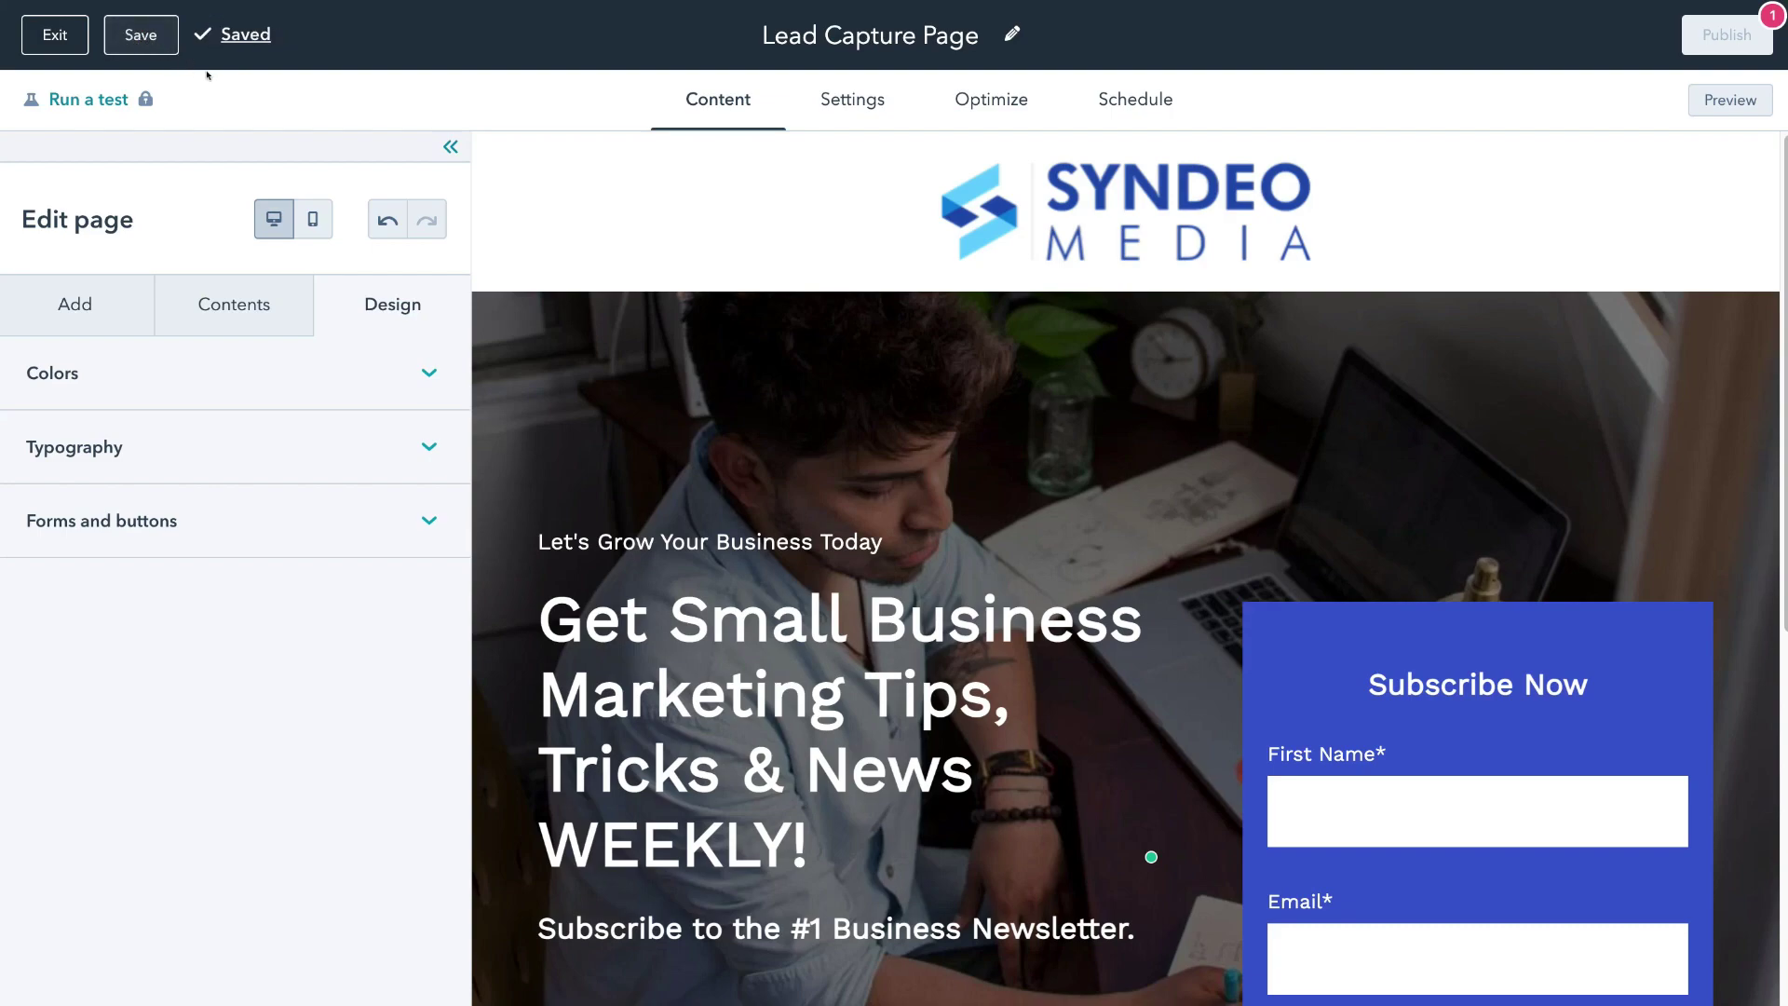
Set the page title to "Syndeo Newsletter" in the page settings and copy the page's link.
click(840, 110)
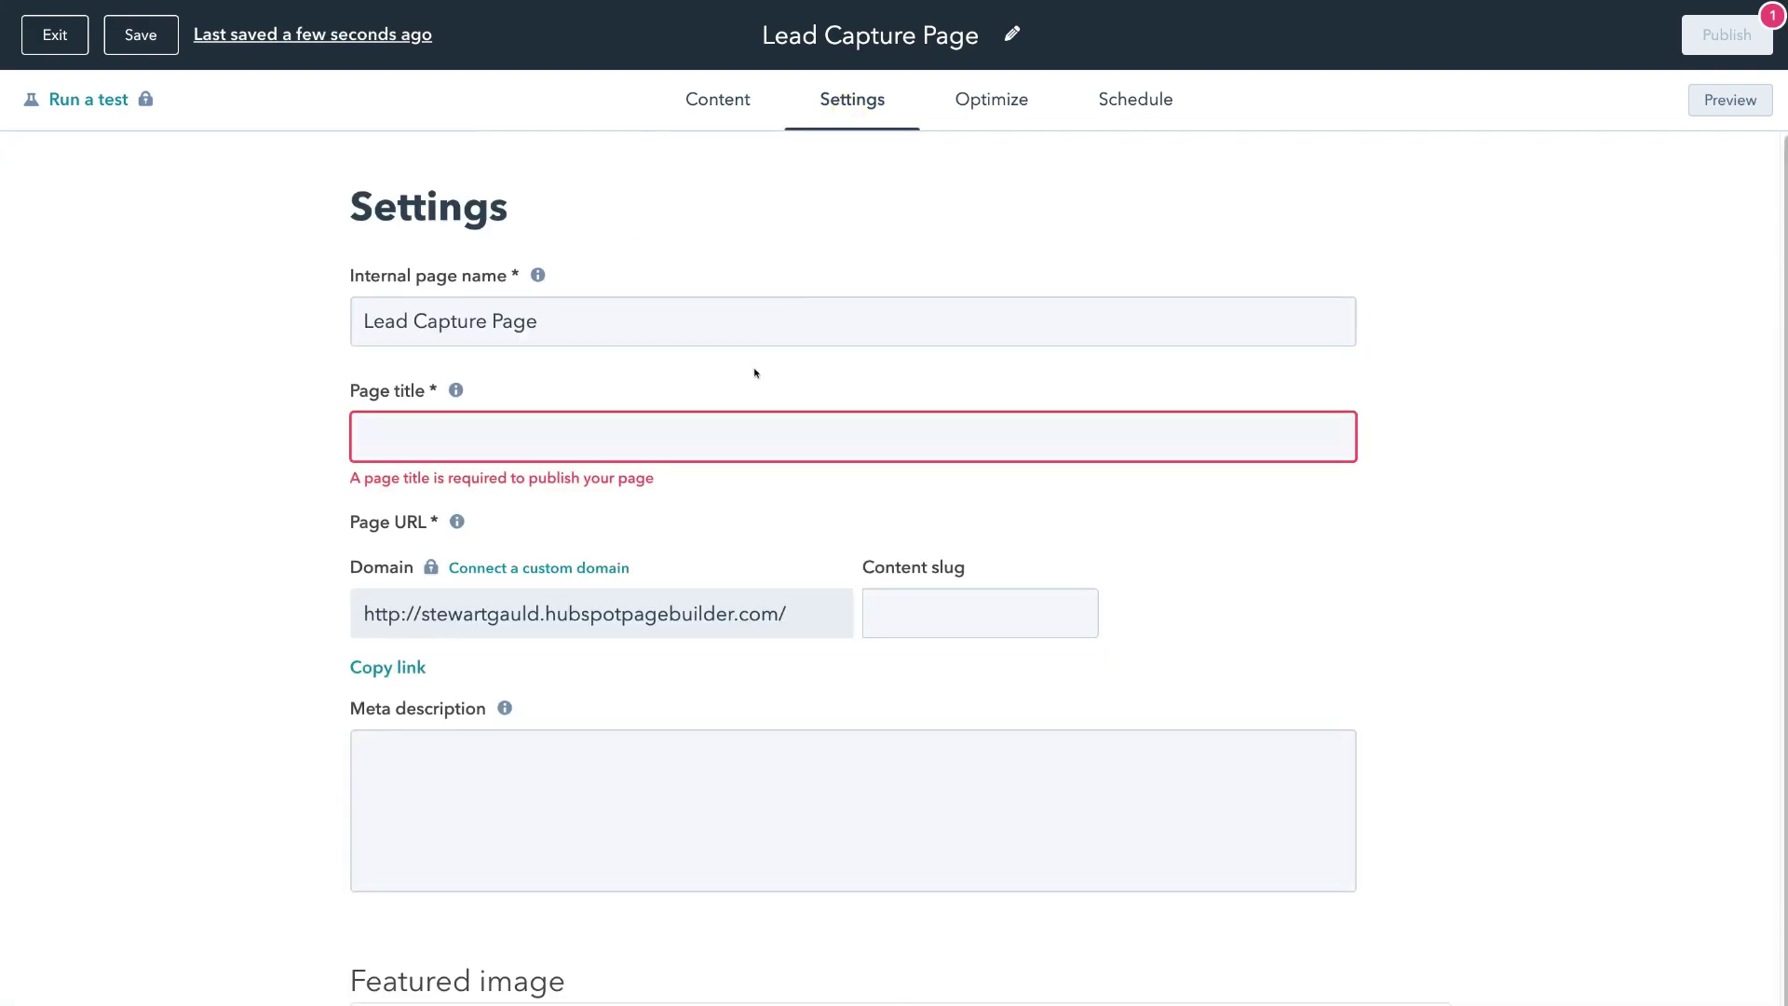
click(414, 426)
text(Syndeo Newsletter)
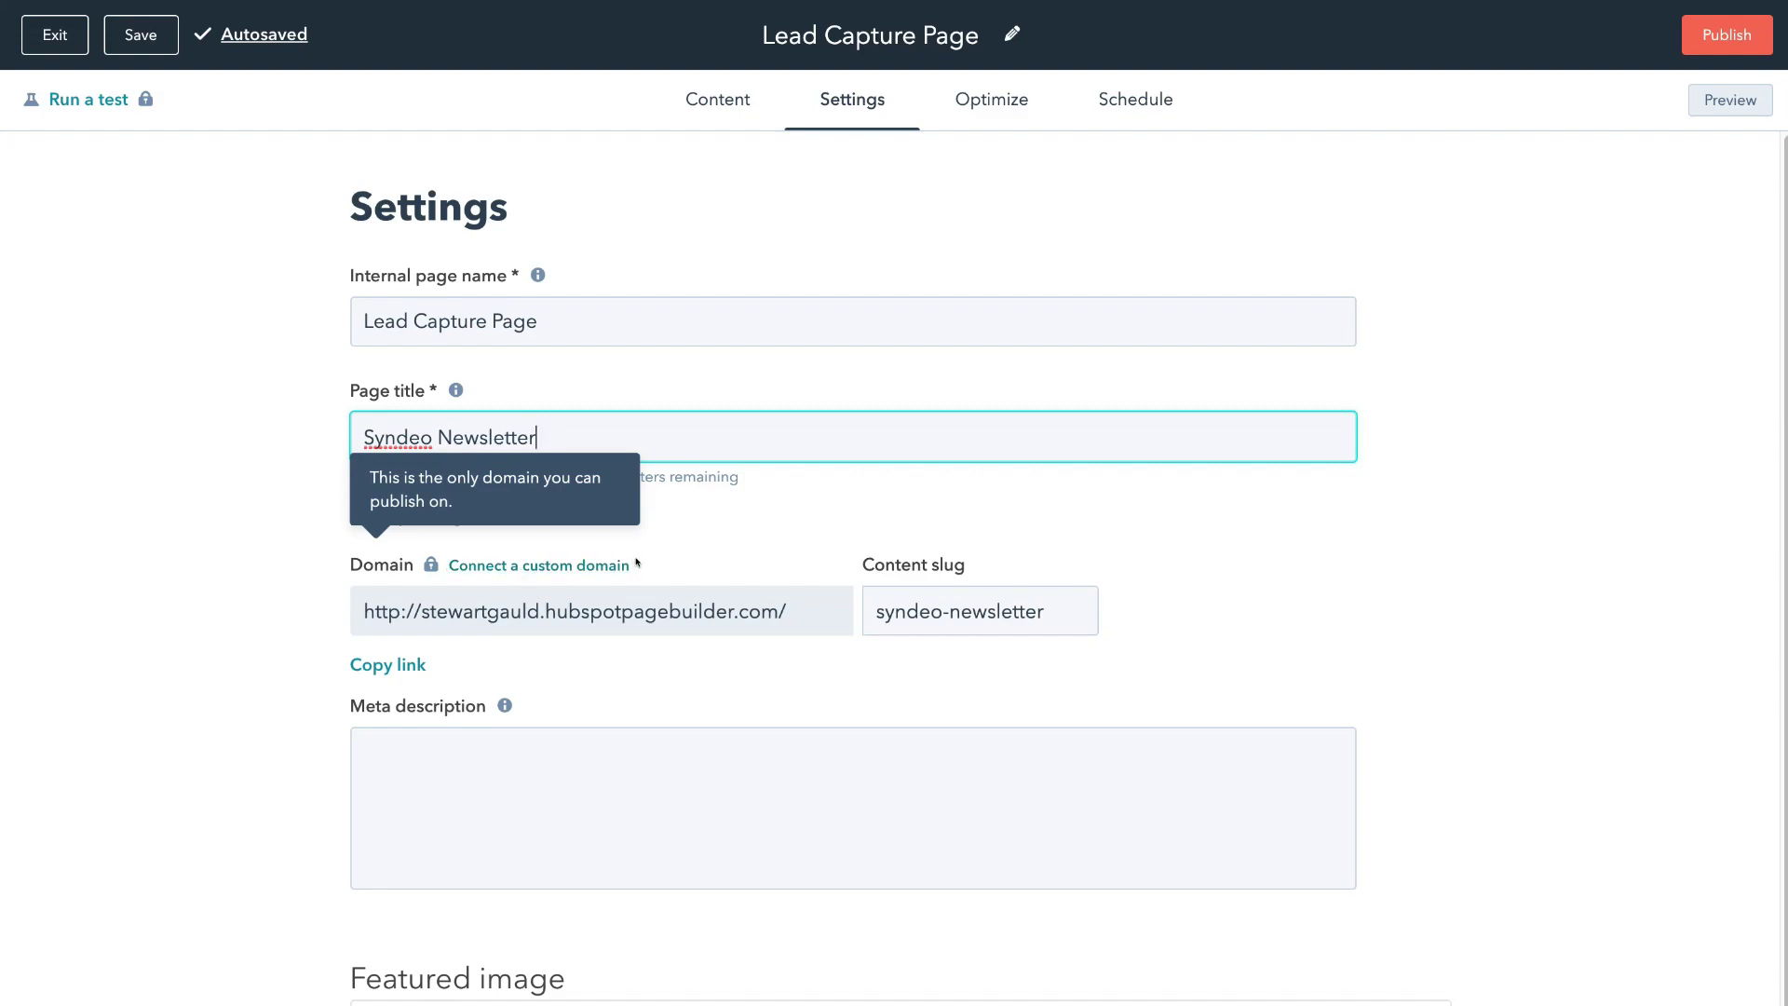
mouse_move(369, 609)
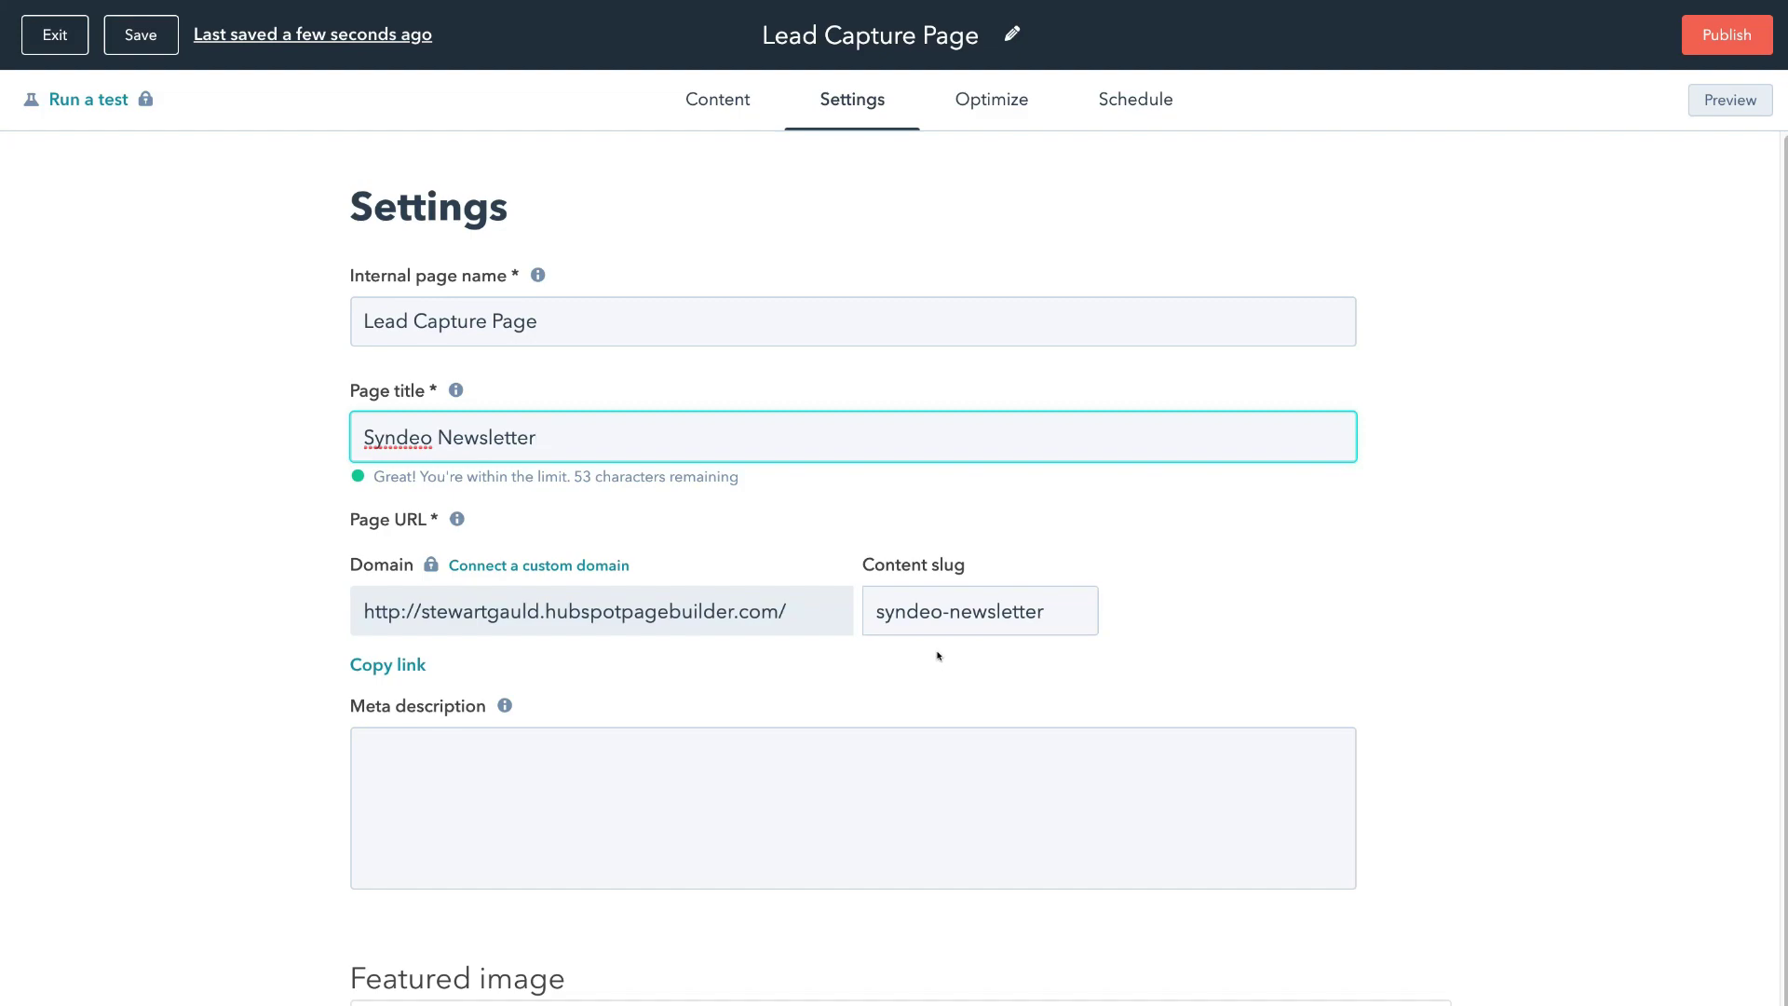
click(383, 666)
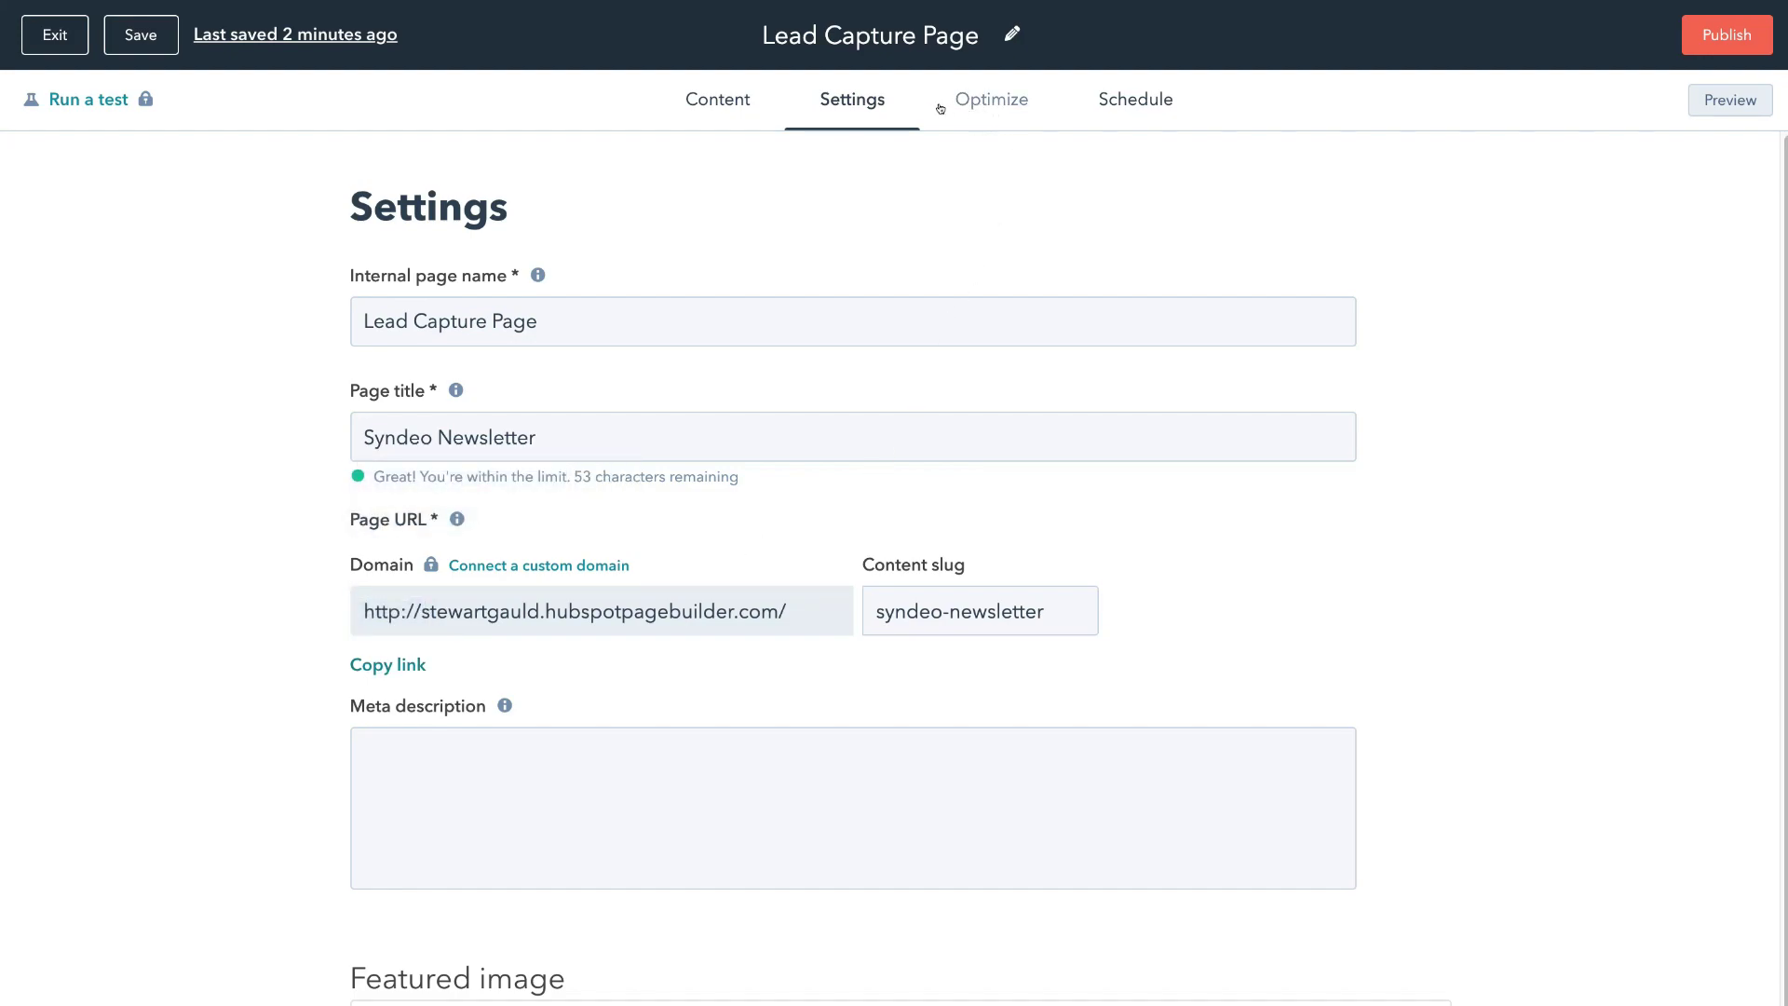
Review the page's optimization checks, including mobile friendliness, and look at its publishing options.
click(975, 102)
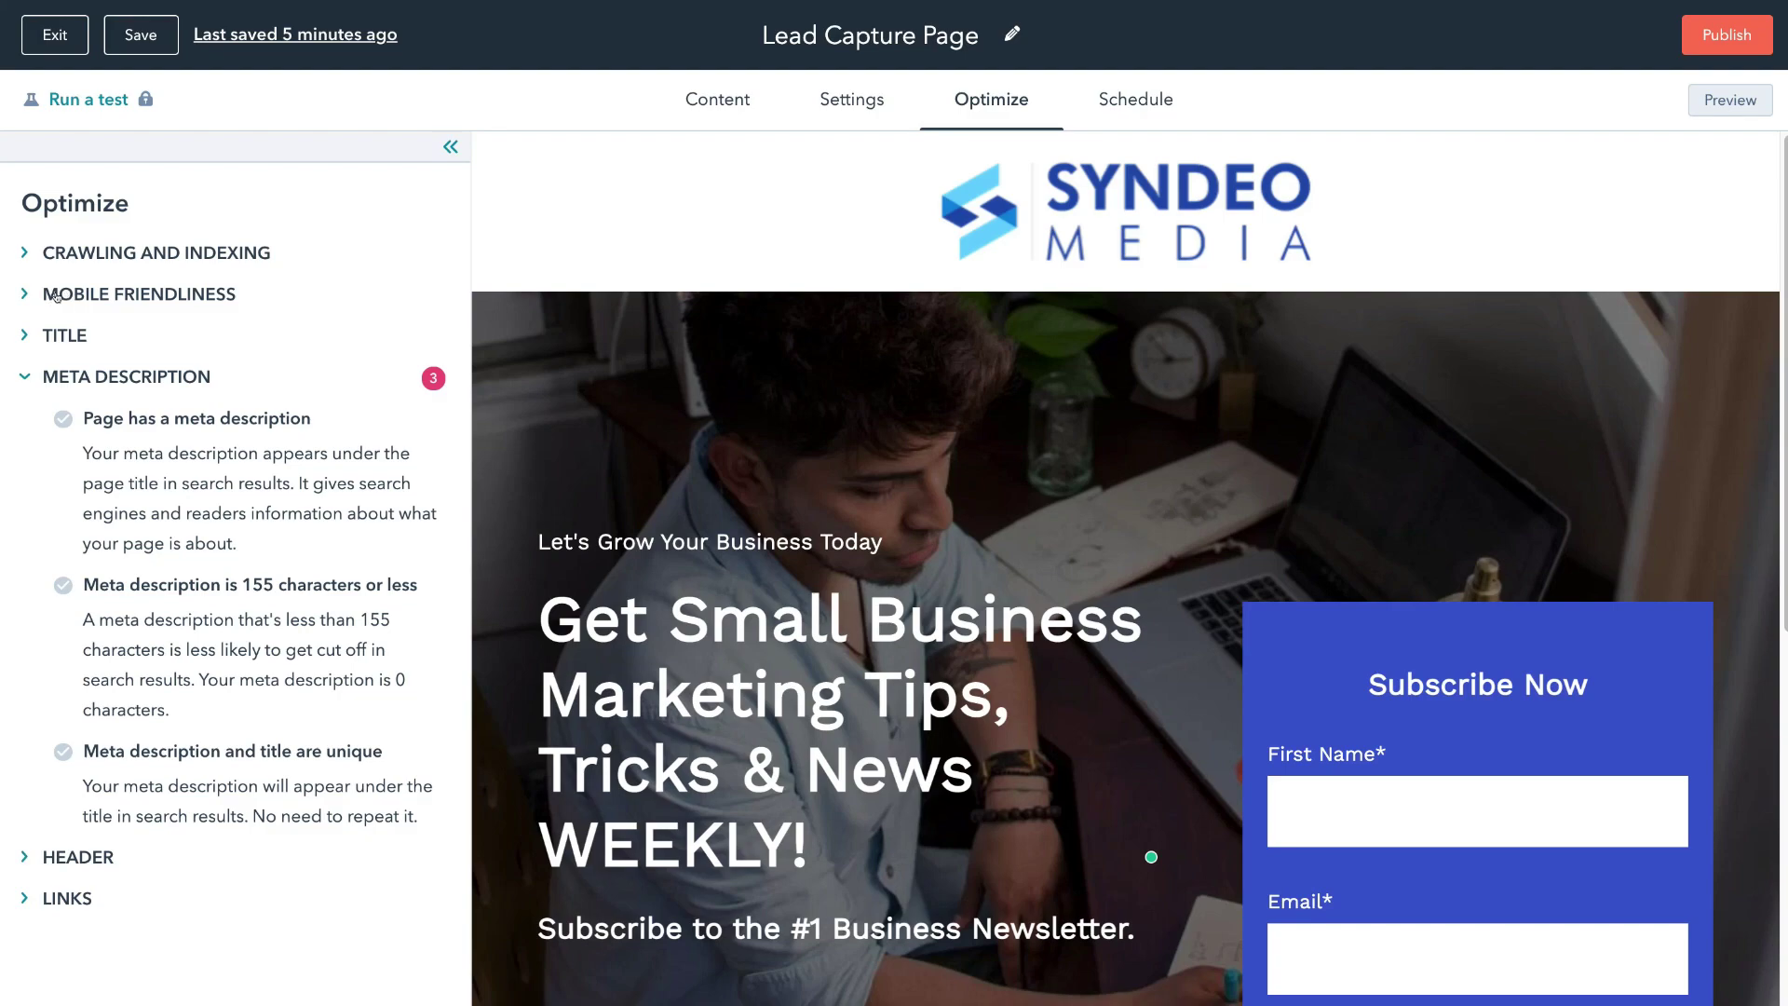
click(89, 293)
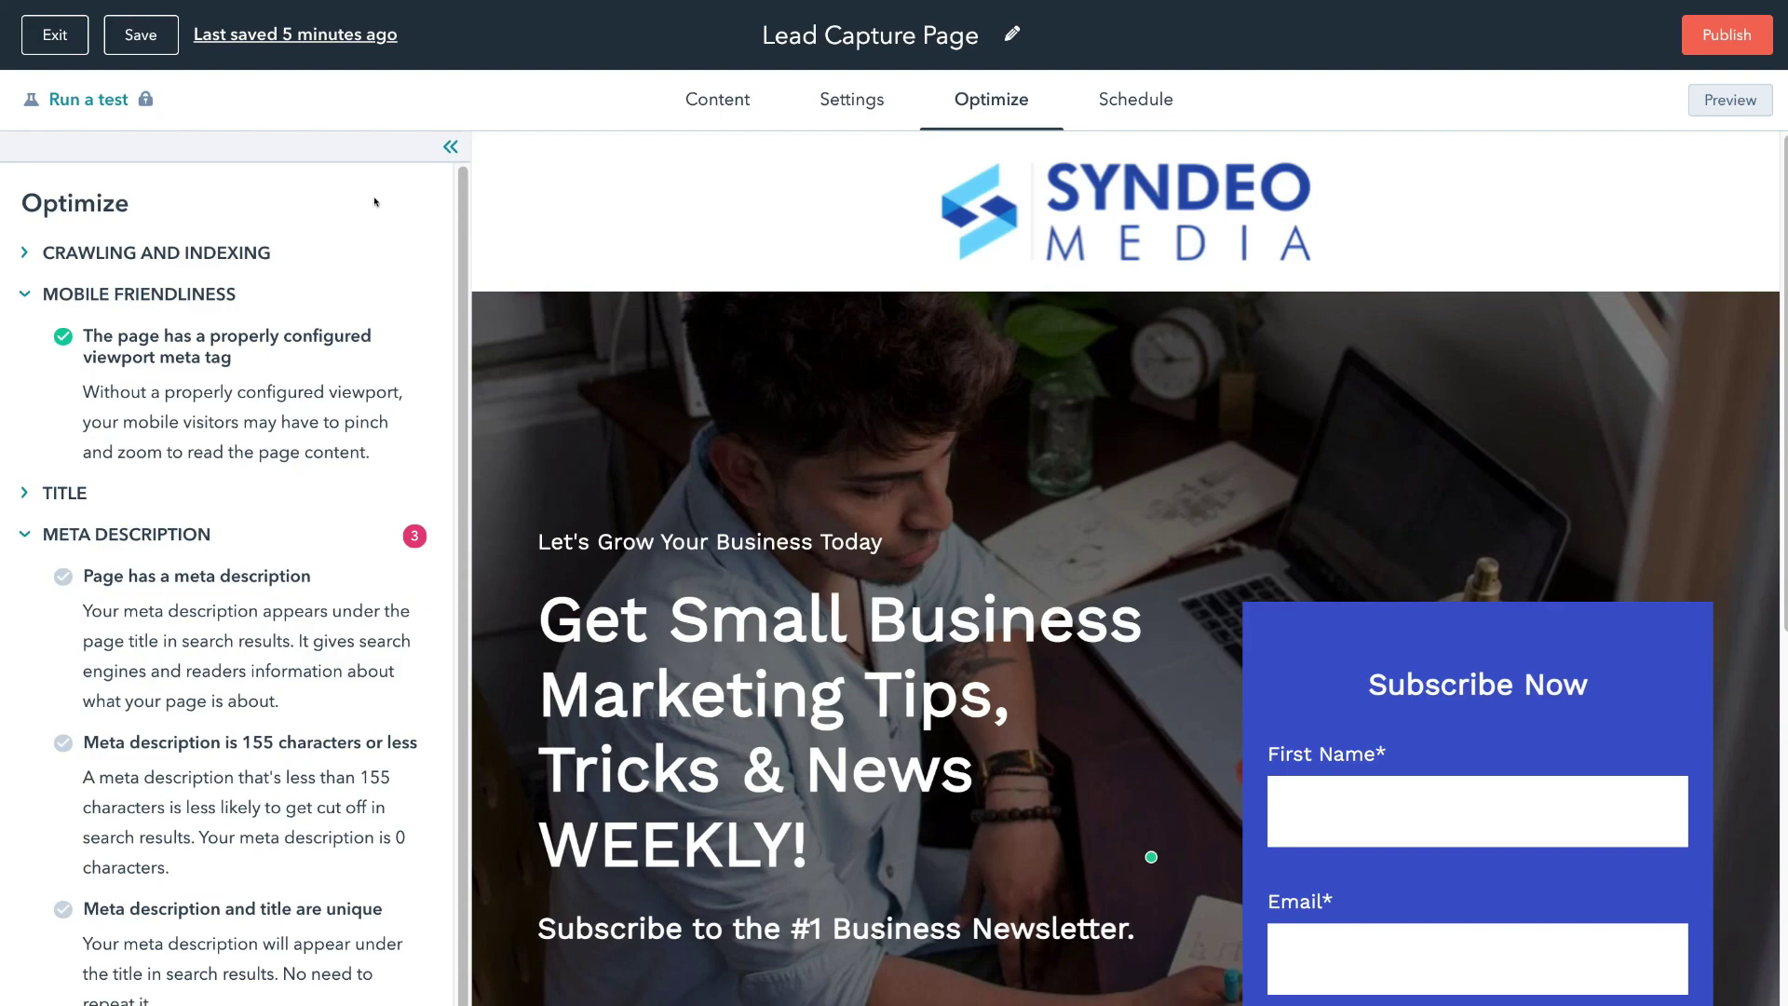
click(1129, 110)
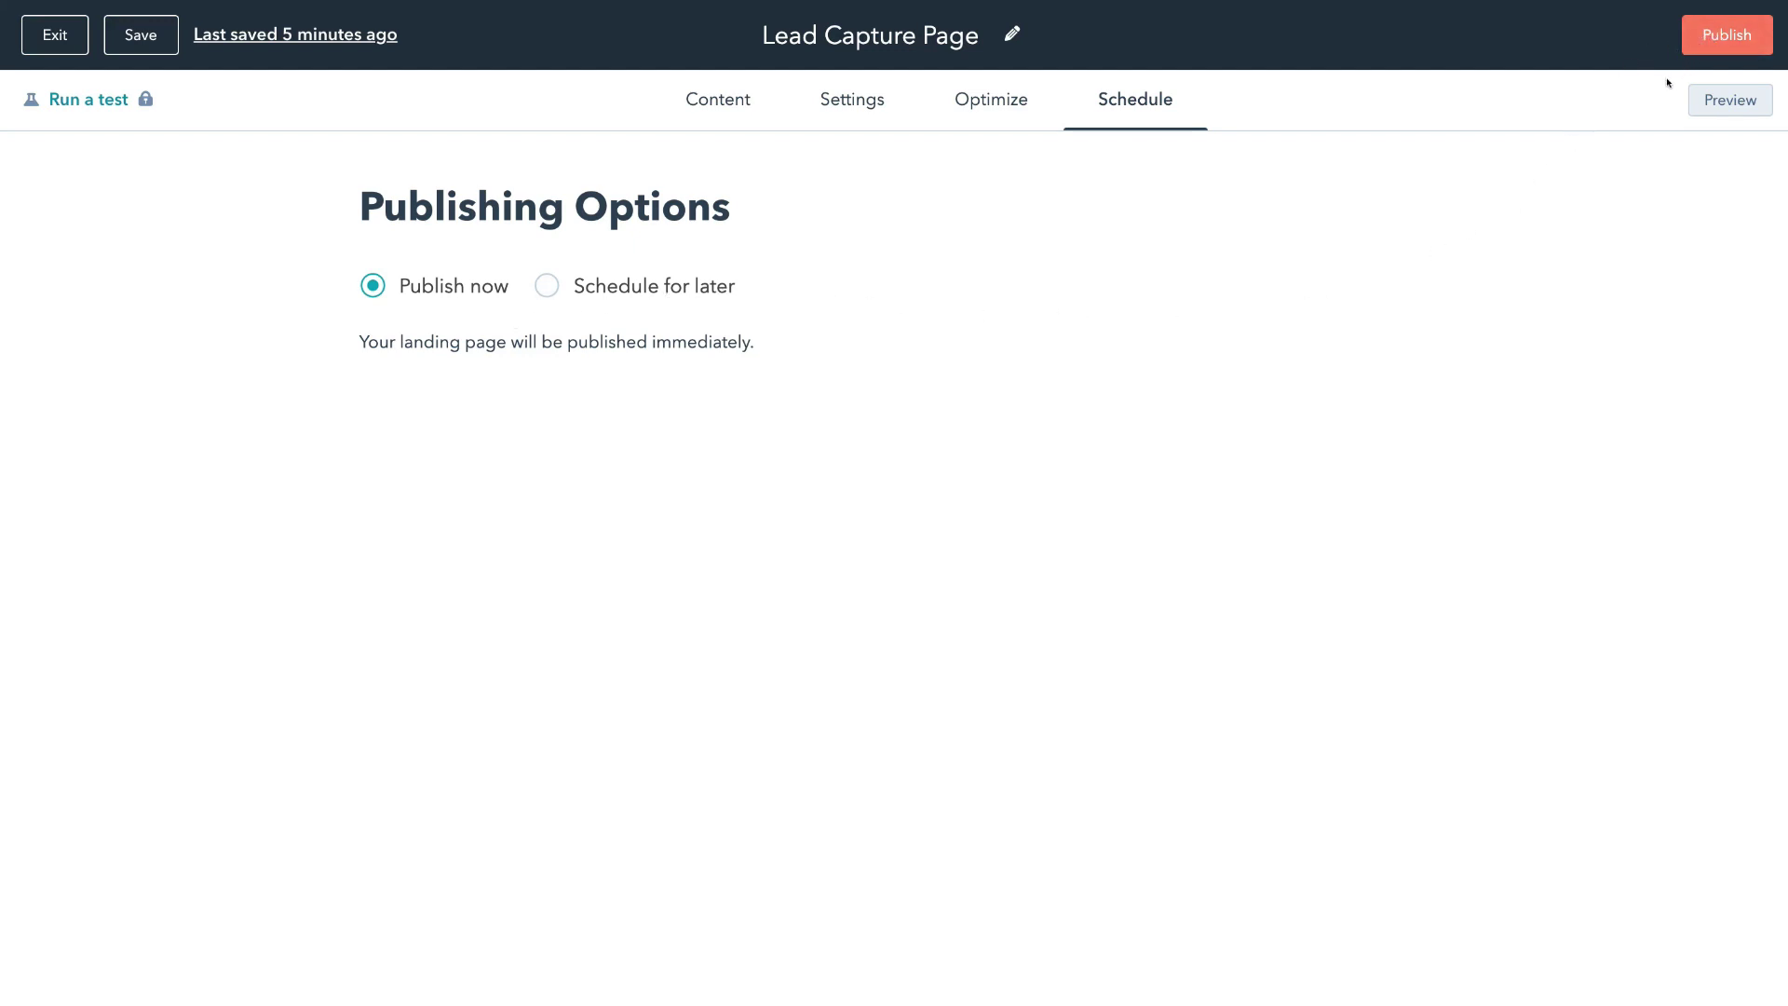
Preview the landing page at desktop, tablet and mobile sizes, and return to the editor.
click(1727, 101)
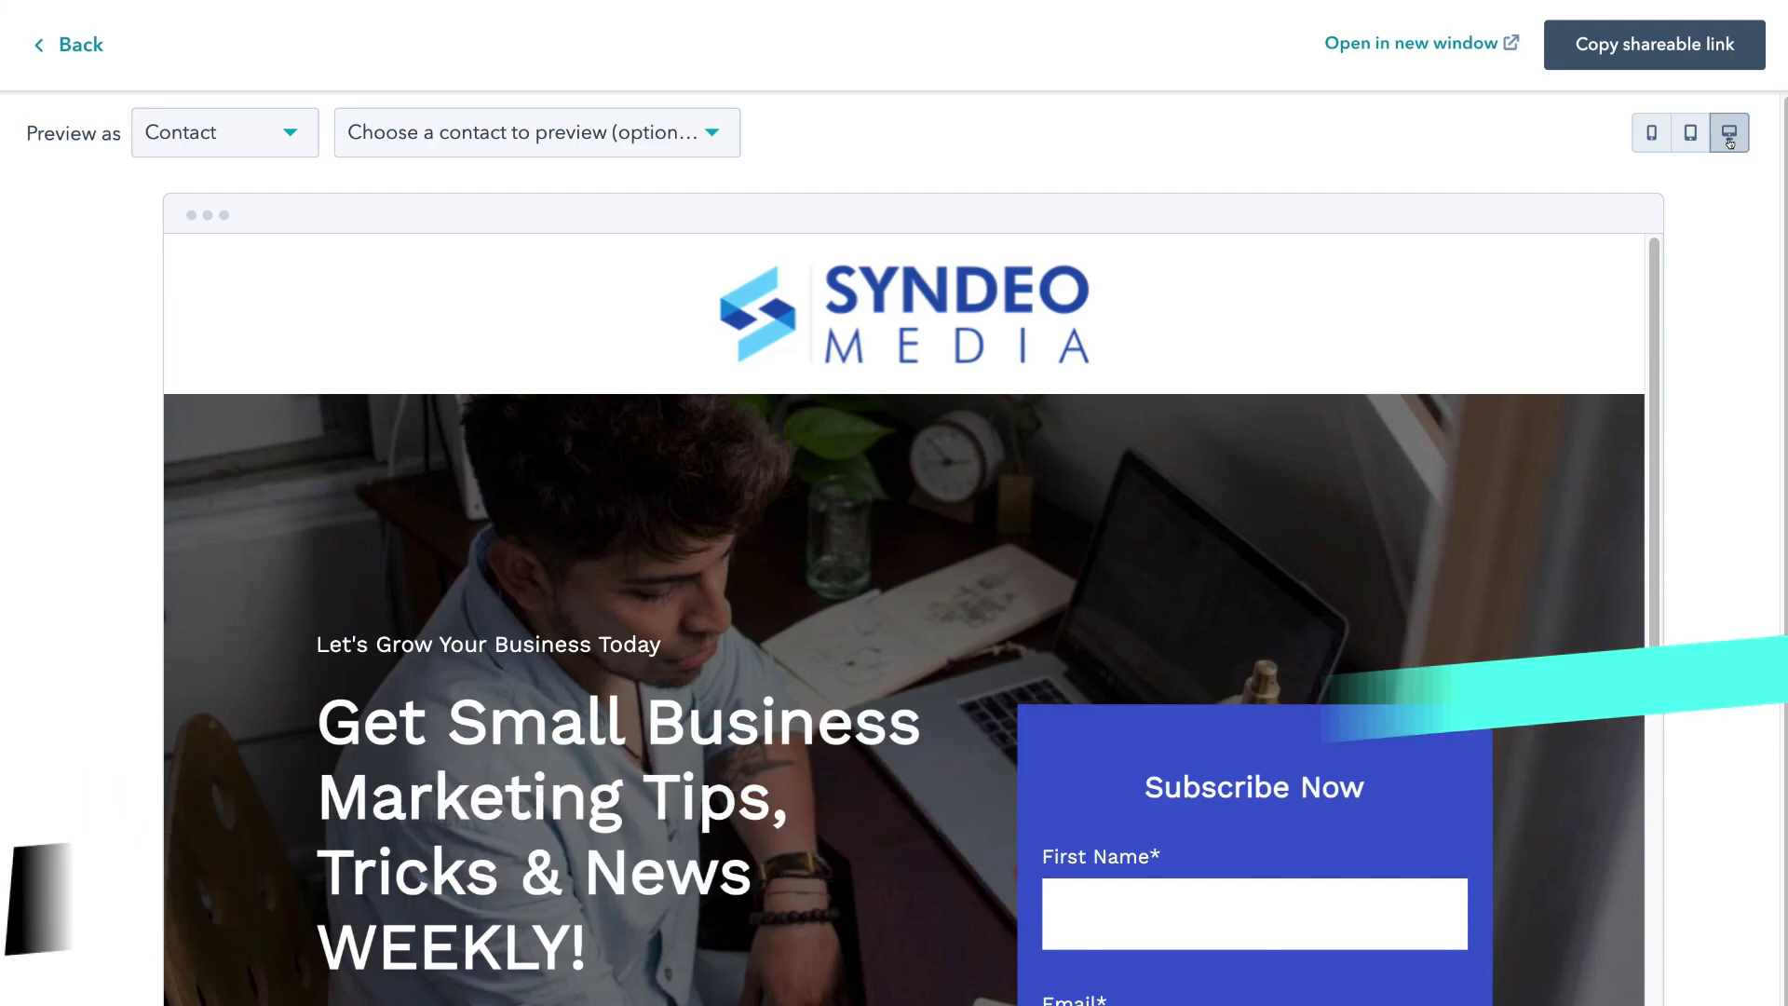
click(1681, 138)
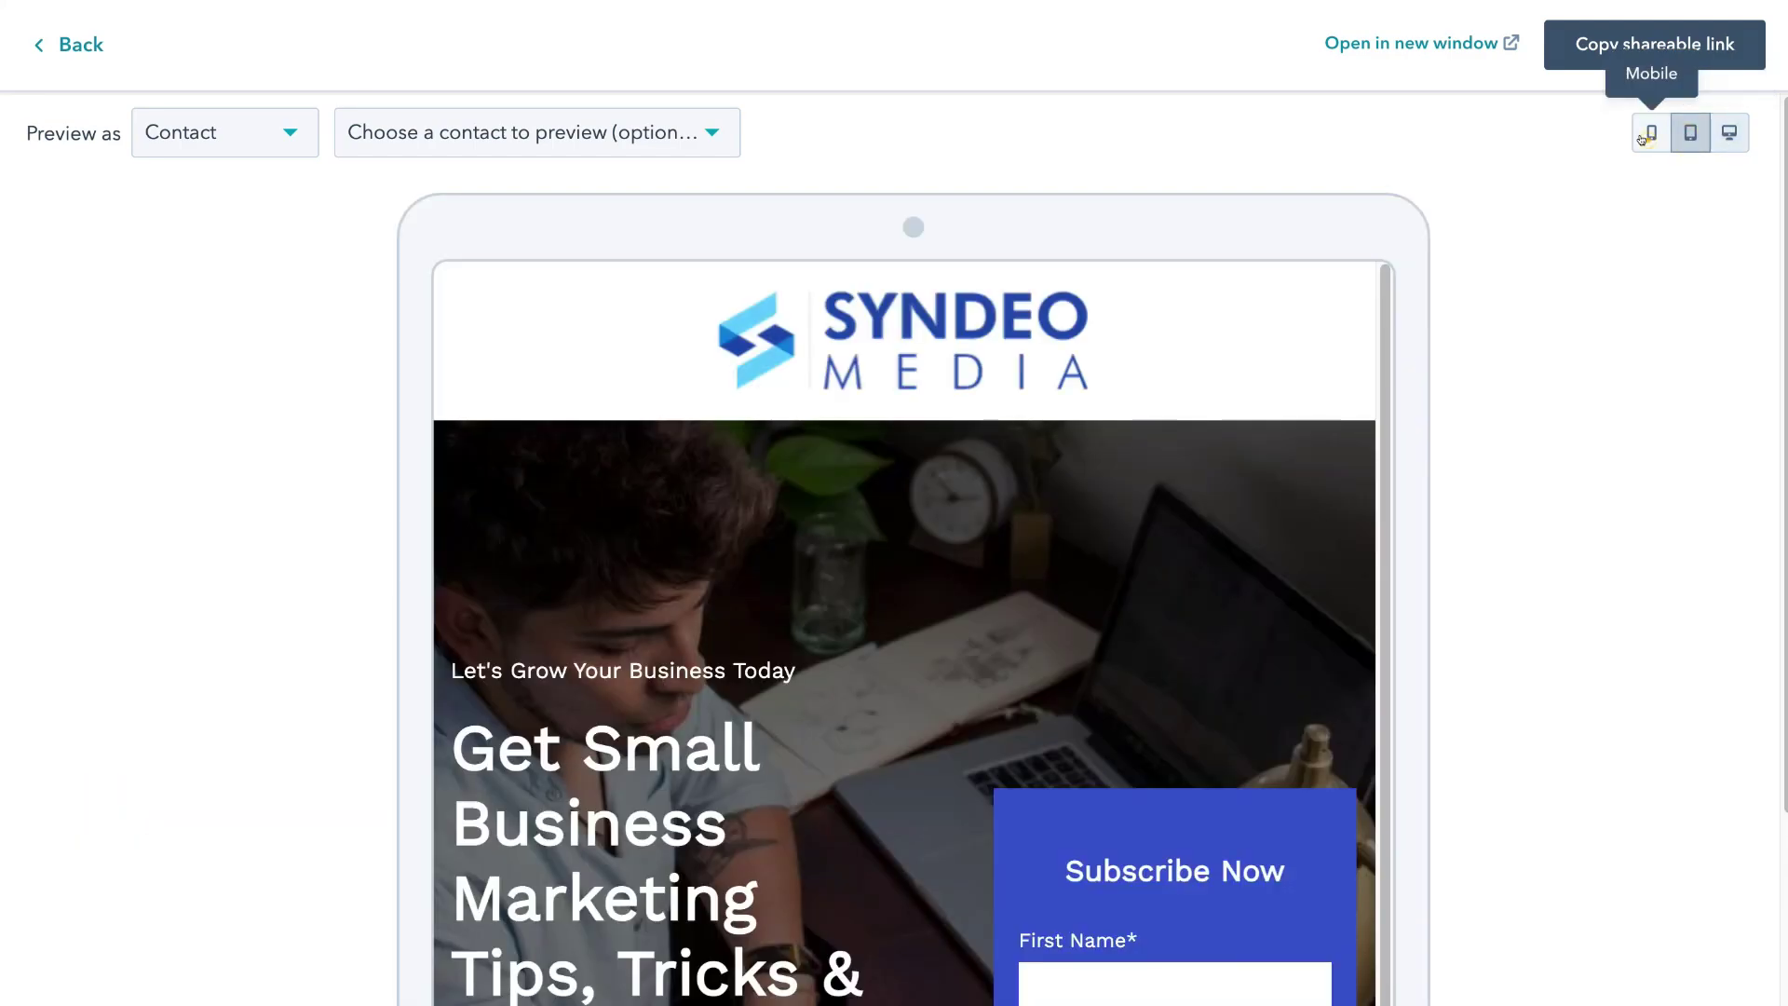
click(1641, 136)
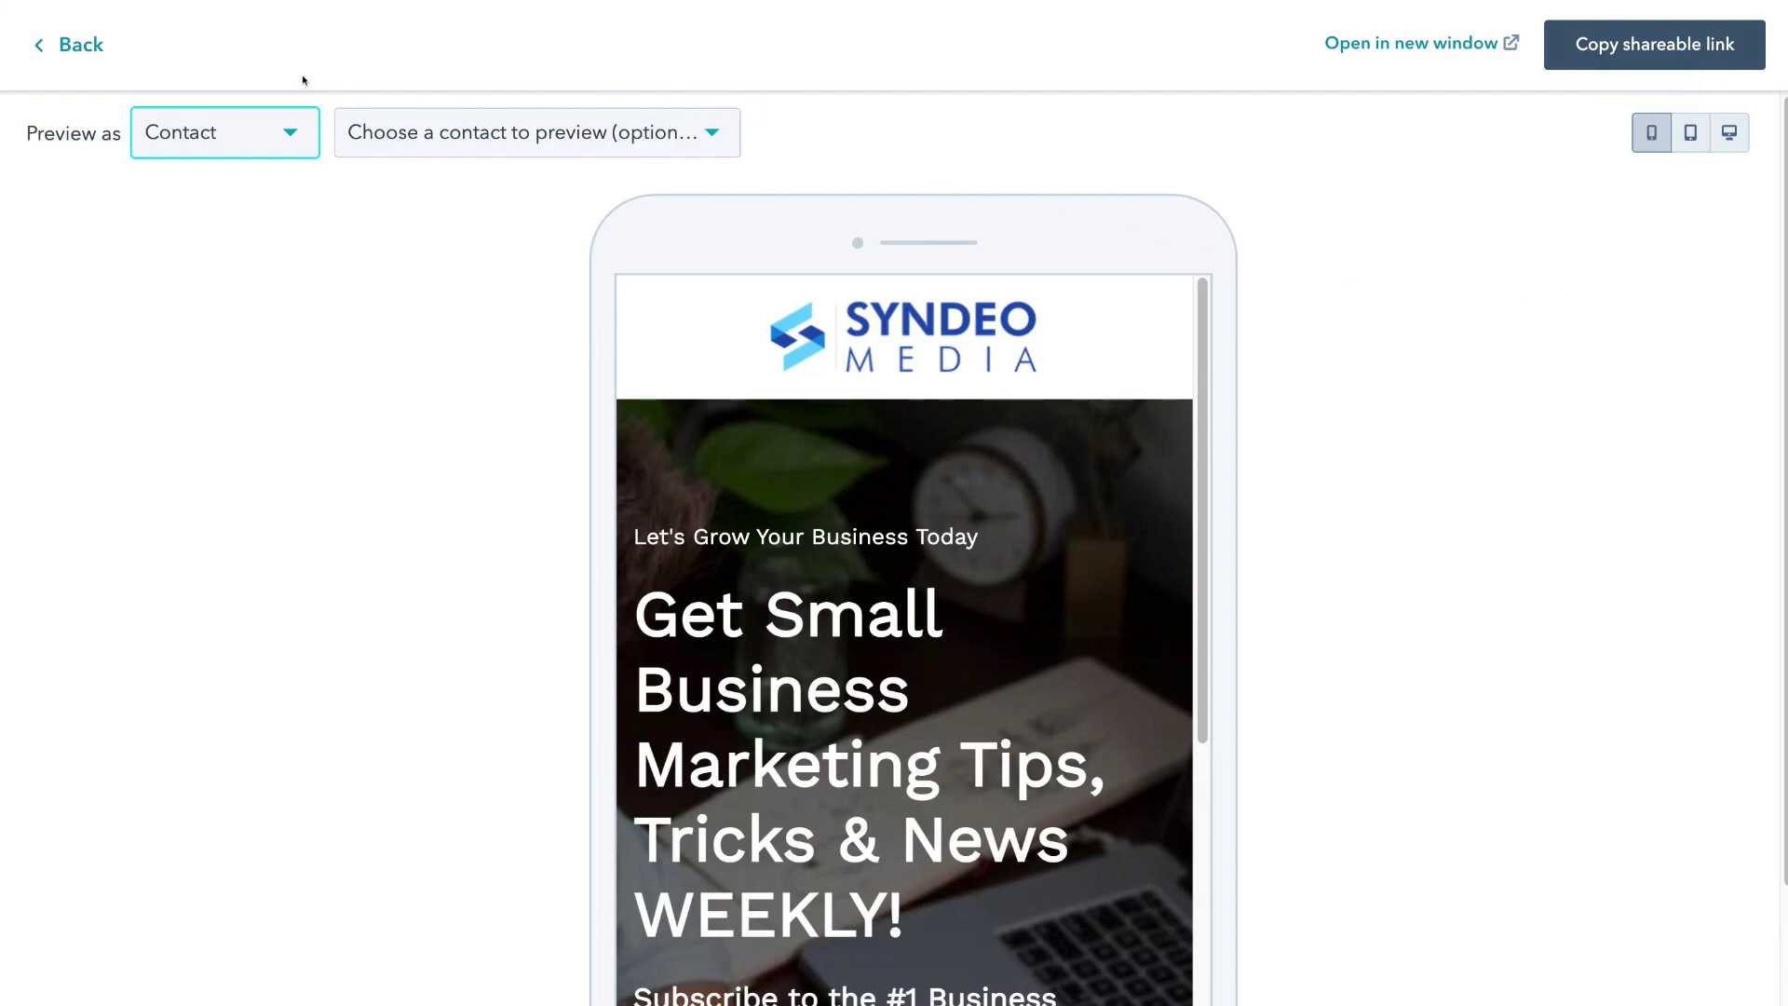
click(65, 44)
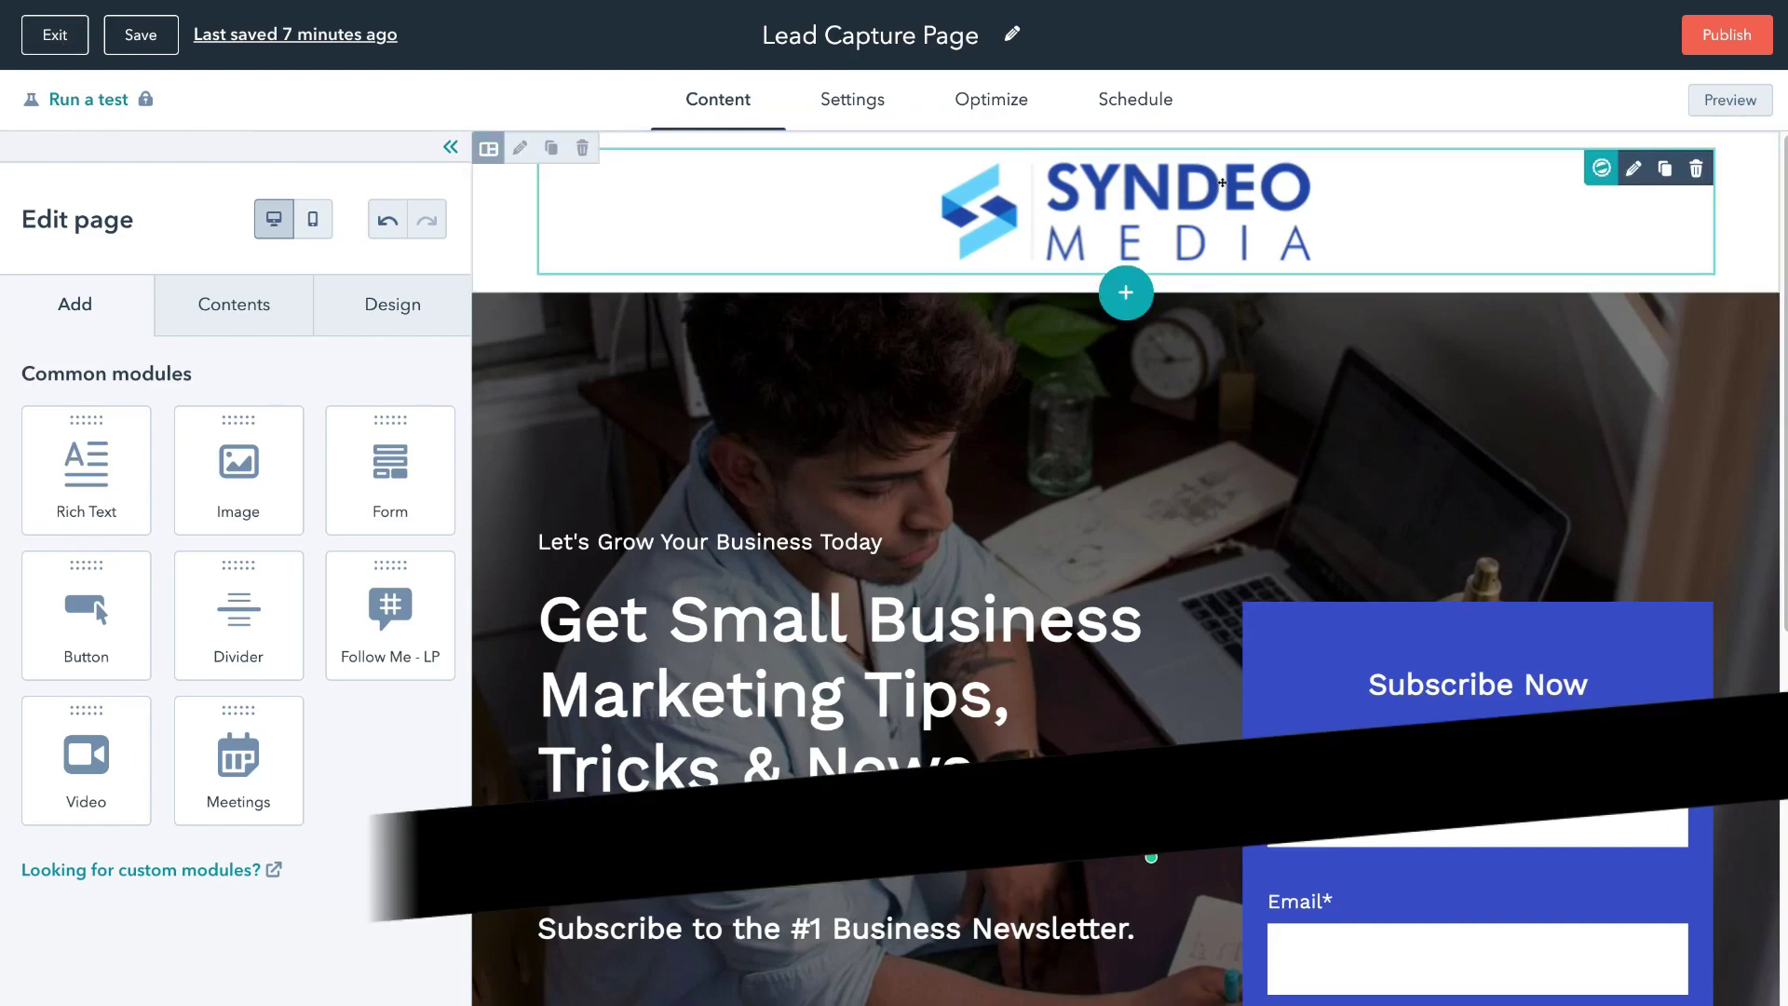
Publish the landing page immediately.
click(1699, 42)
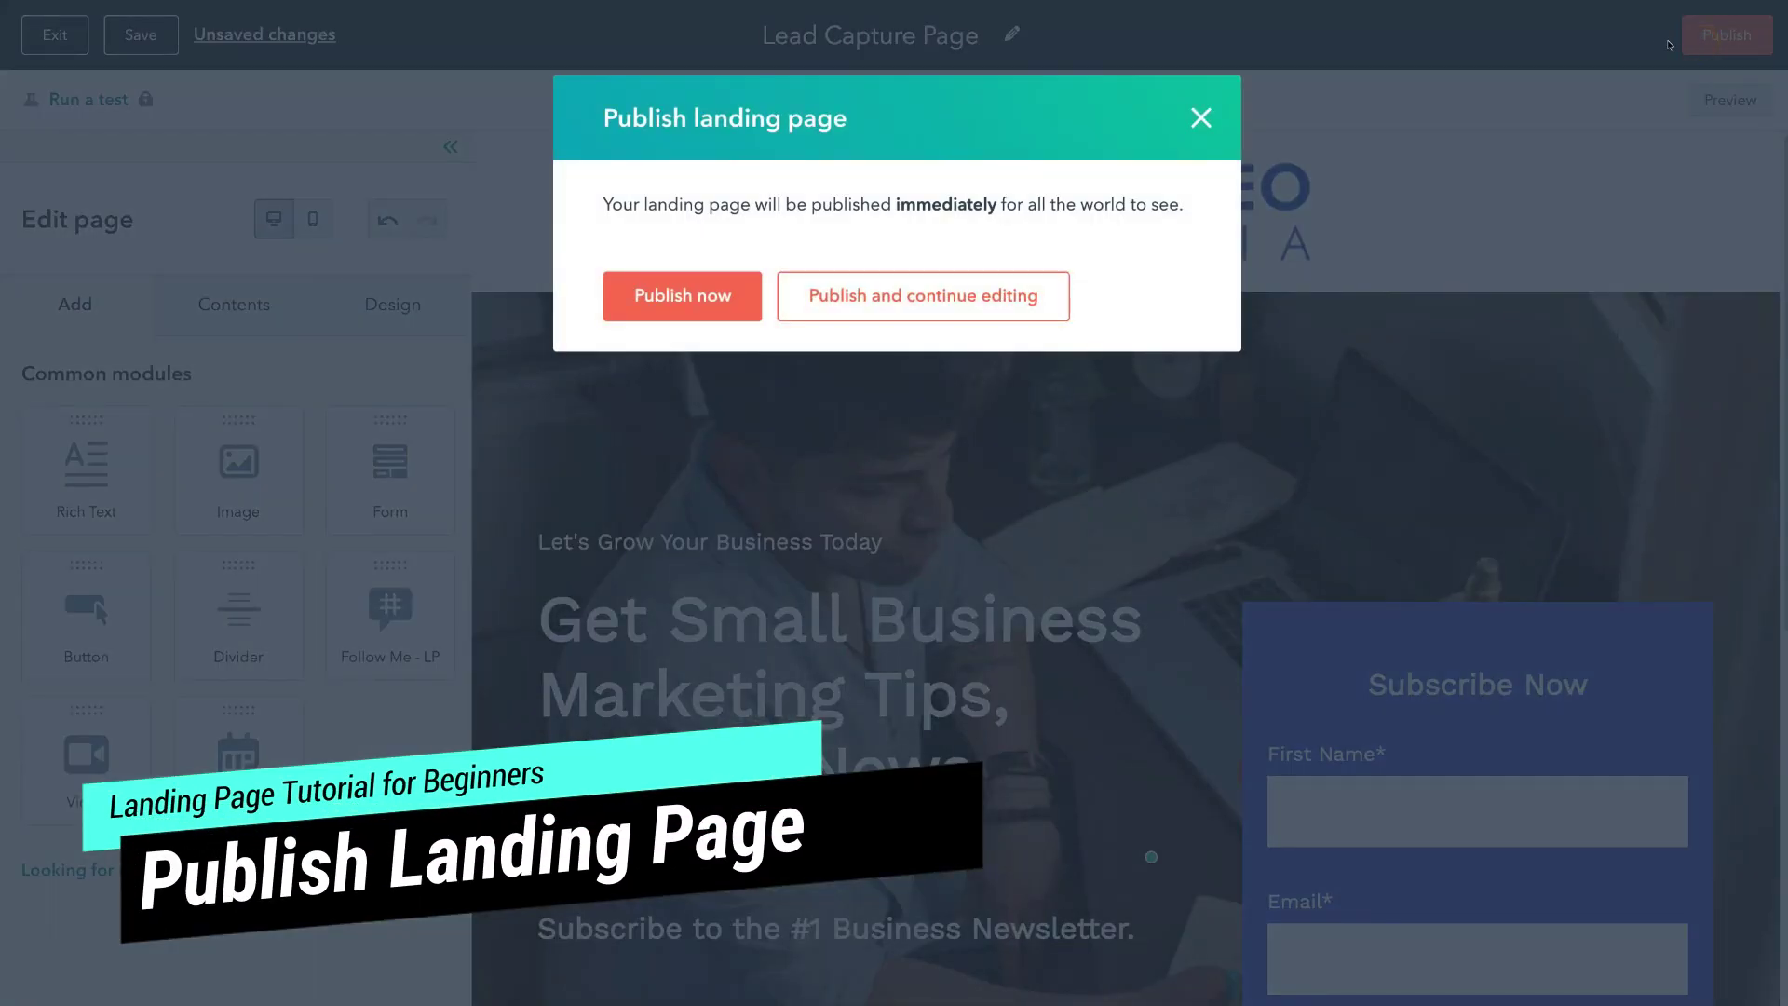
click(621, 277)
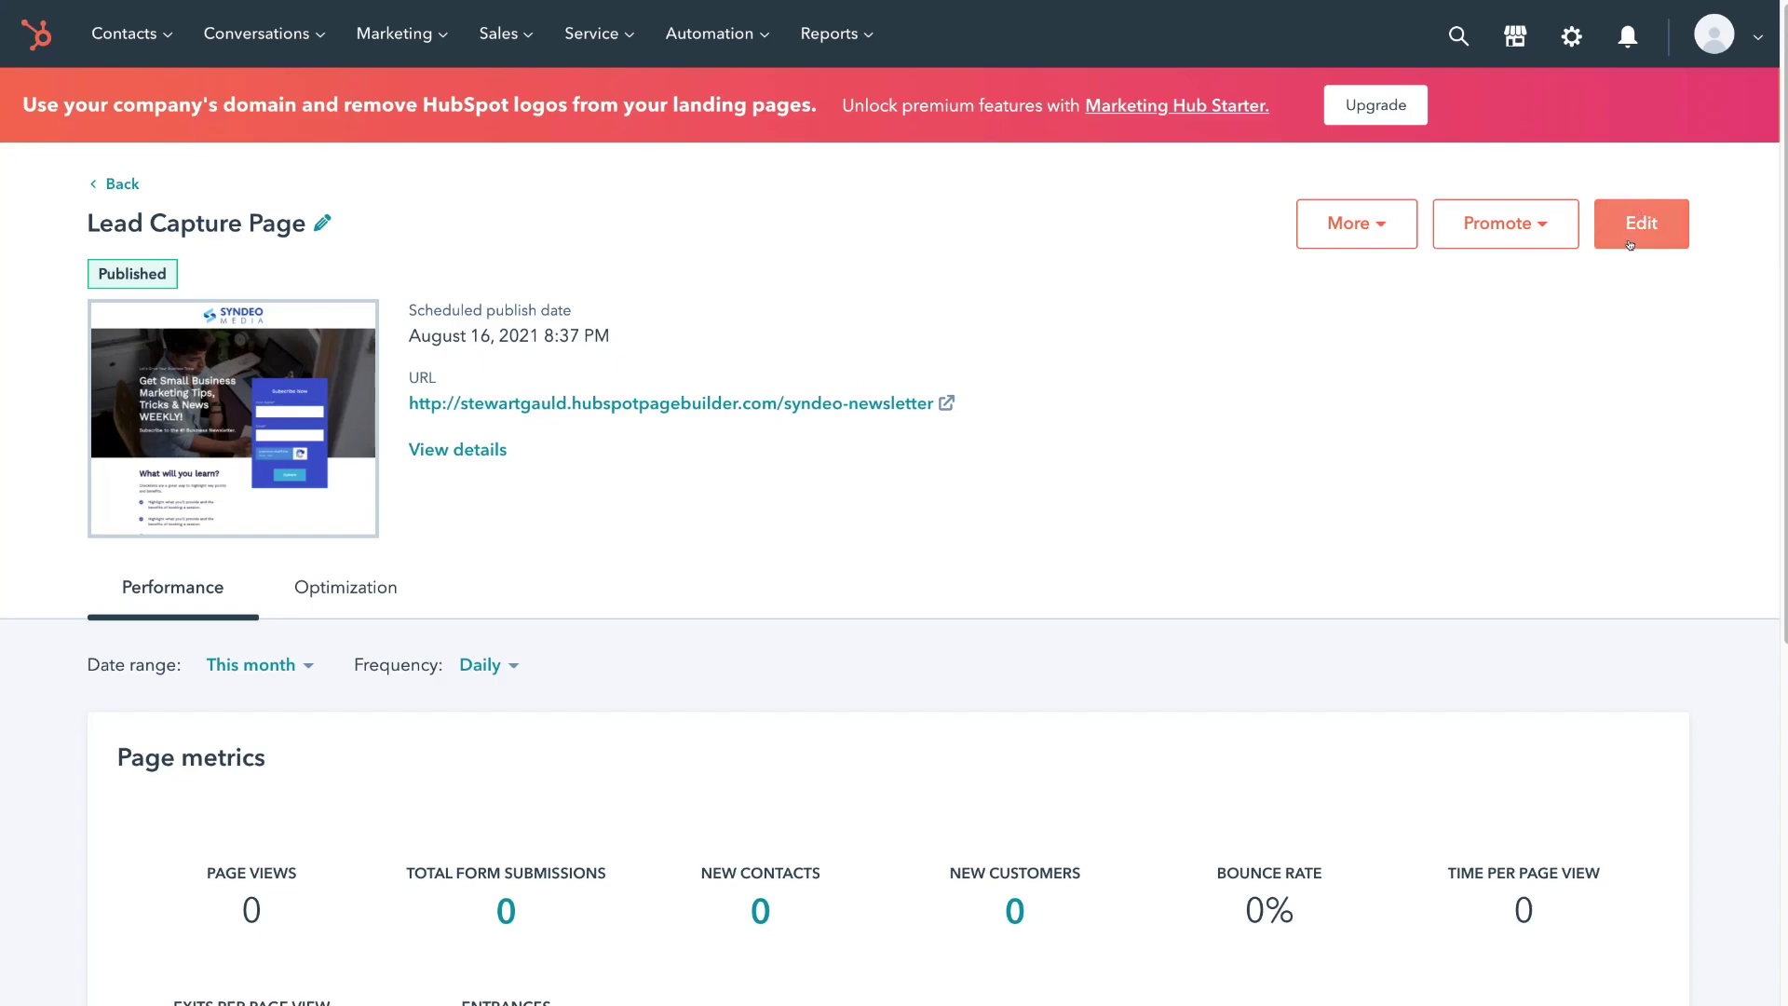
Look over the page metrics, open the published landing page and submit its subscription form with a test first name and email address.
scroll(810, 522, down, 5)
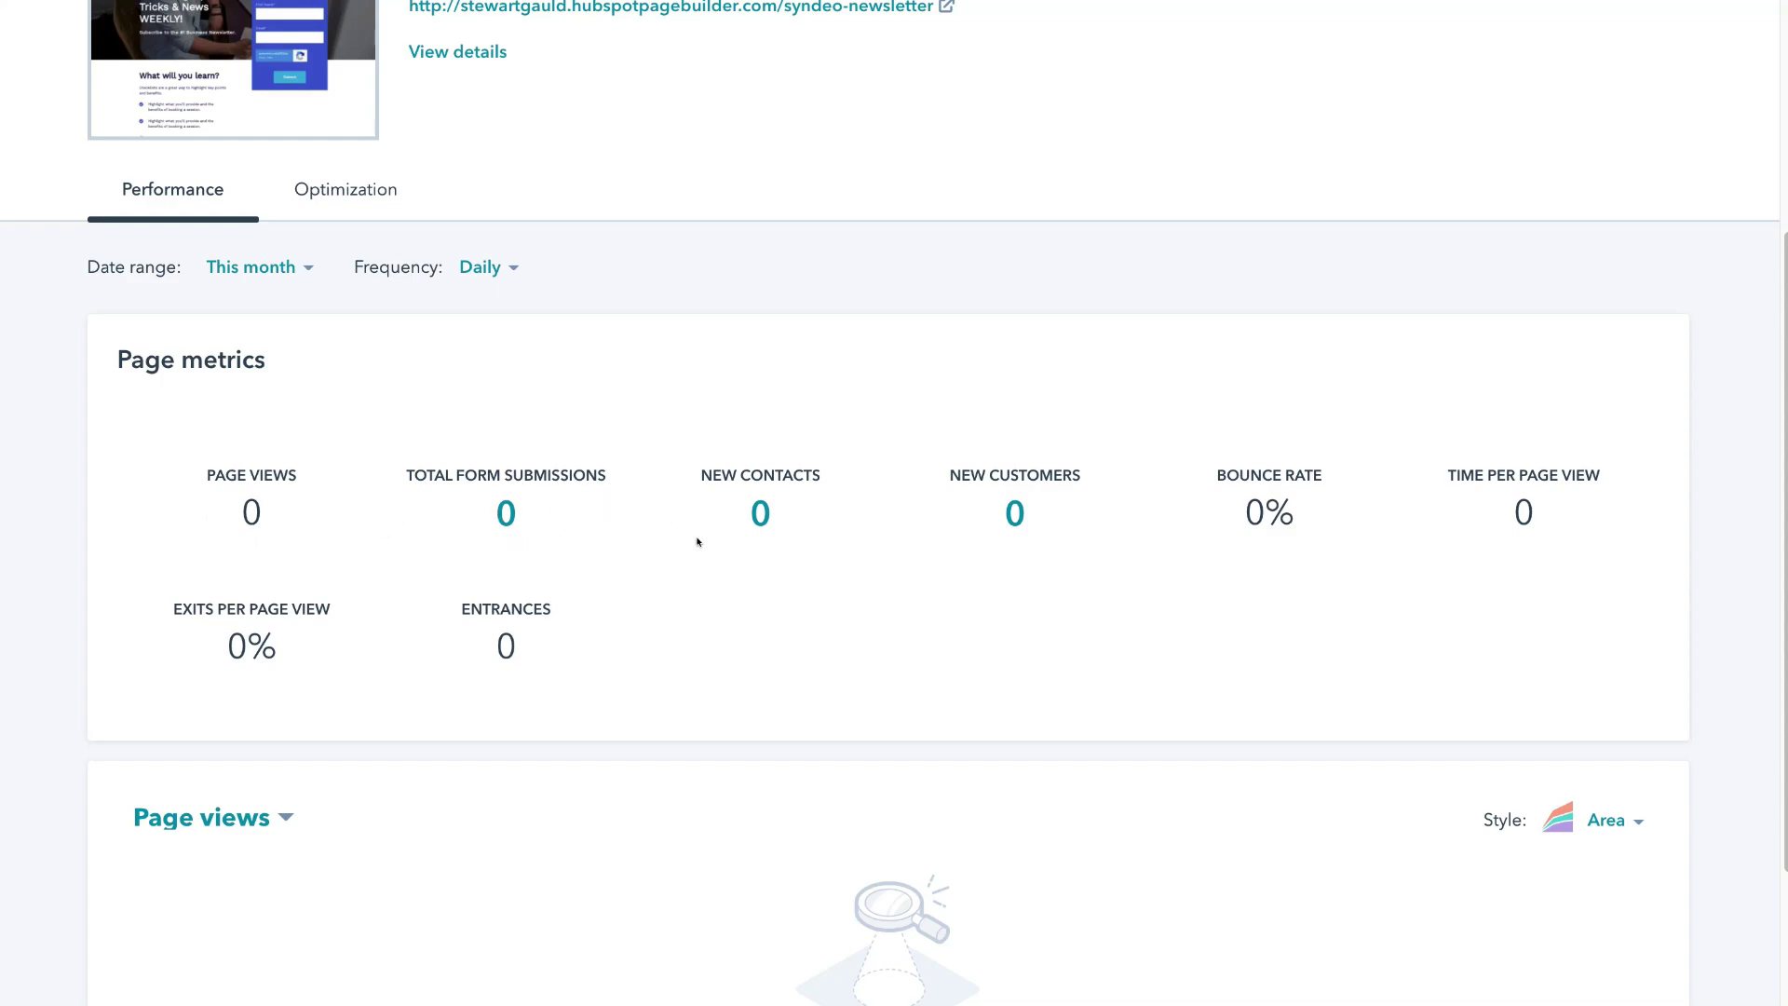
scroll(827, 545, up, 5)
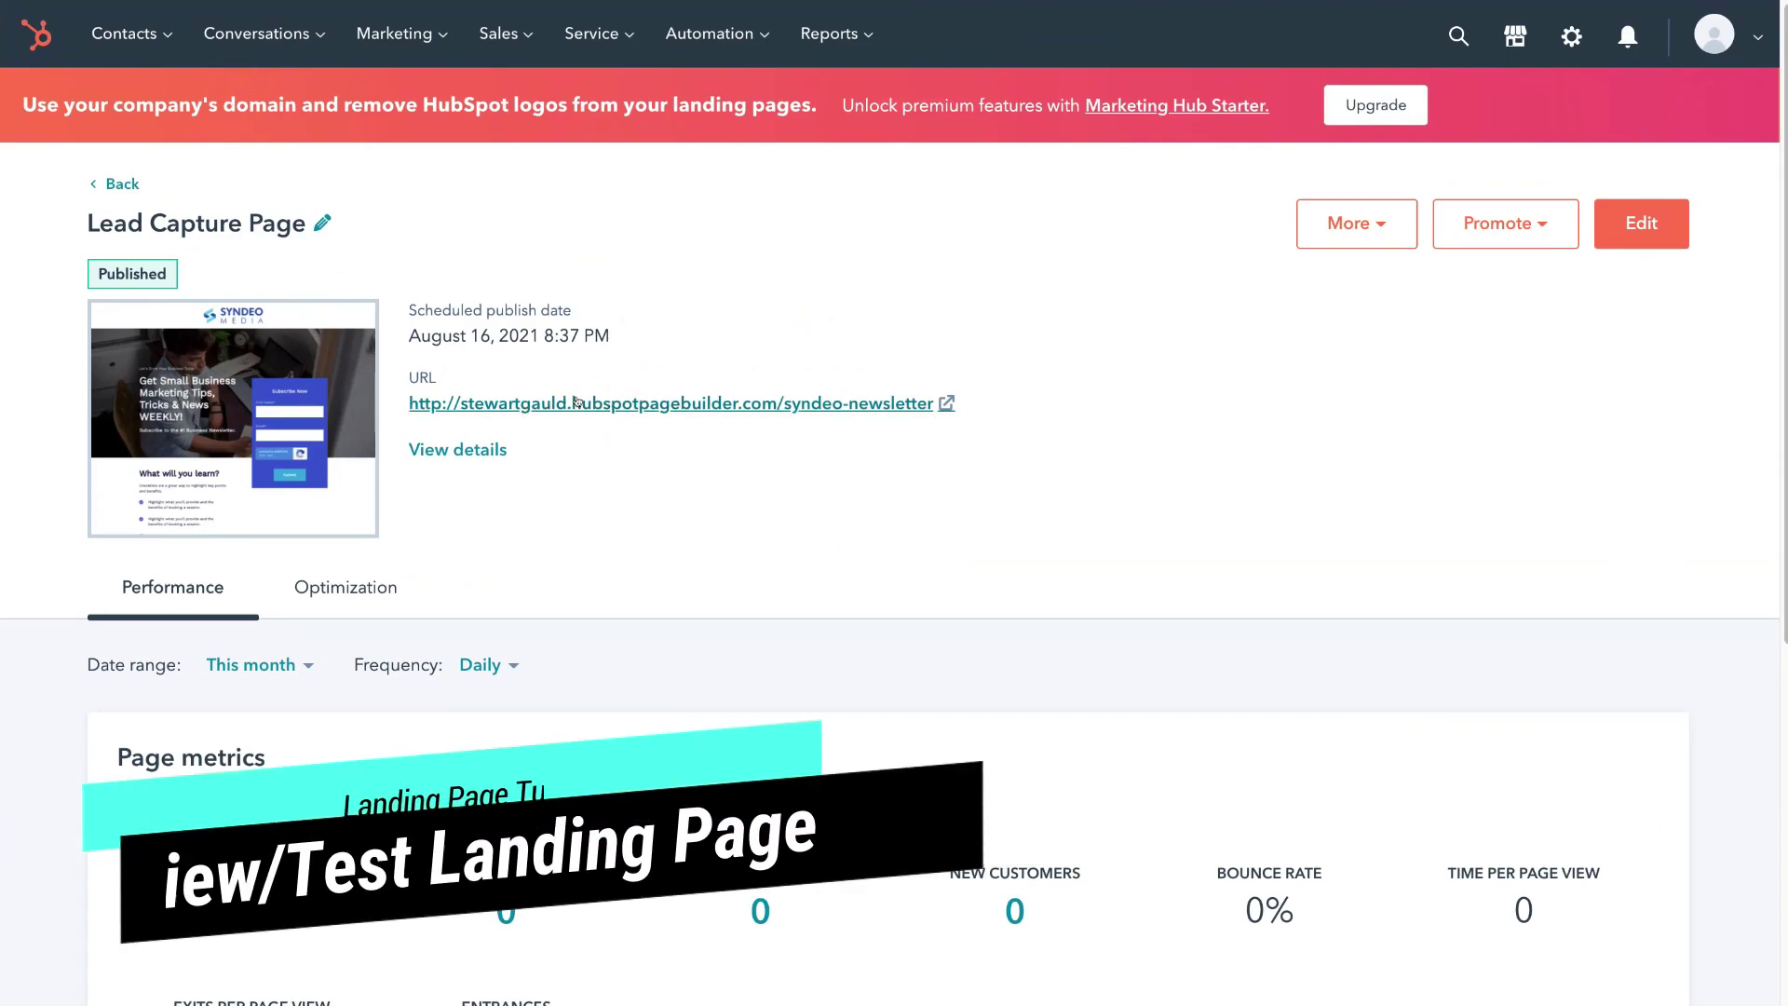
click(691, 402)
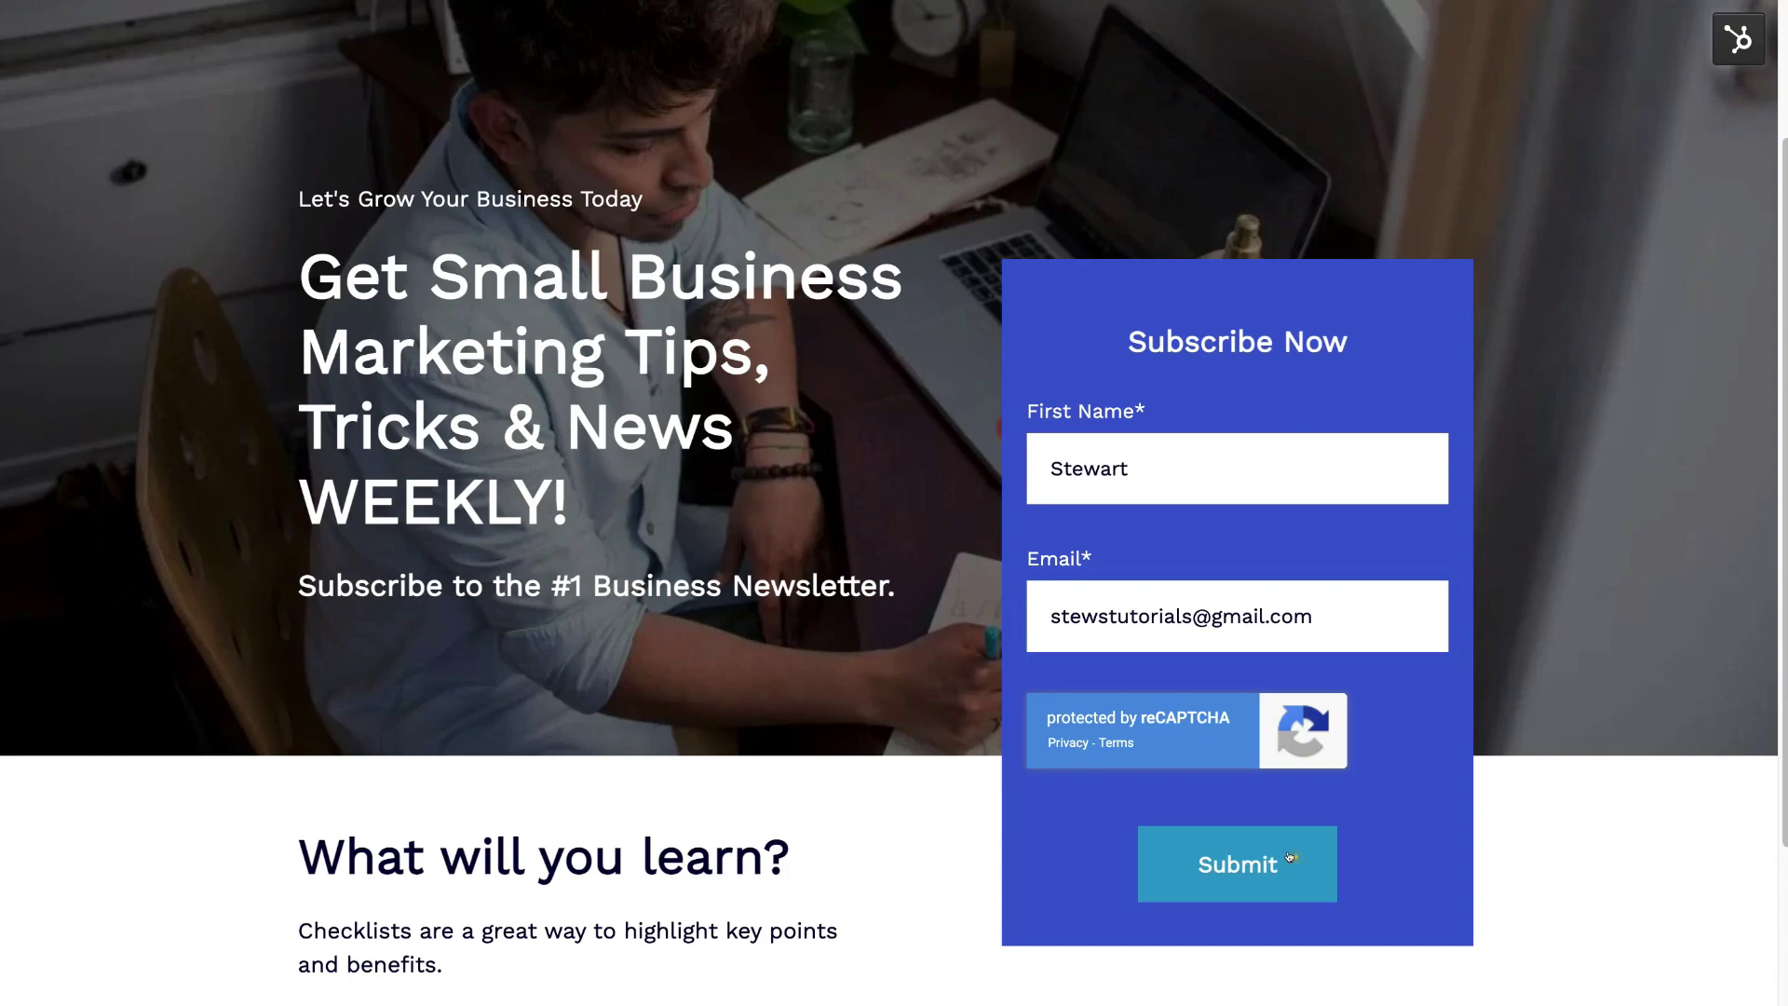
click(1289, 858)
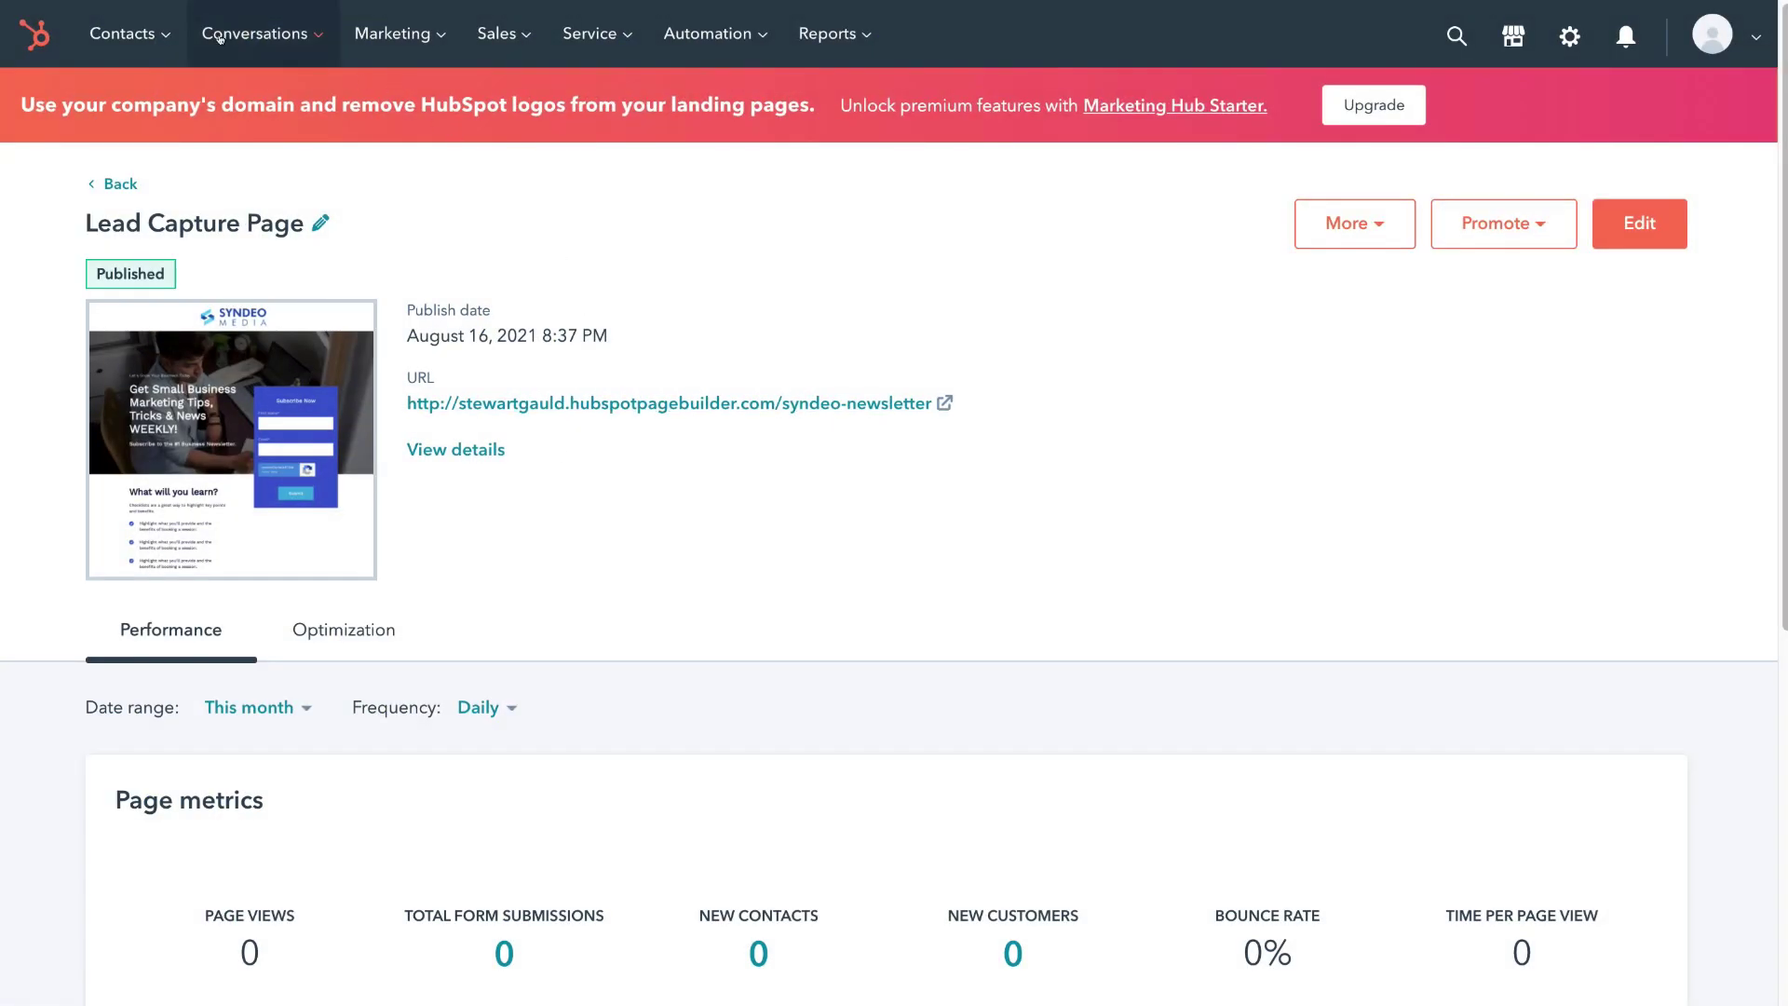
Open the contacts list and check it for the test subscriber's name and email address.
mouse_move(126, 30)
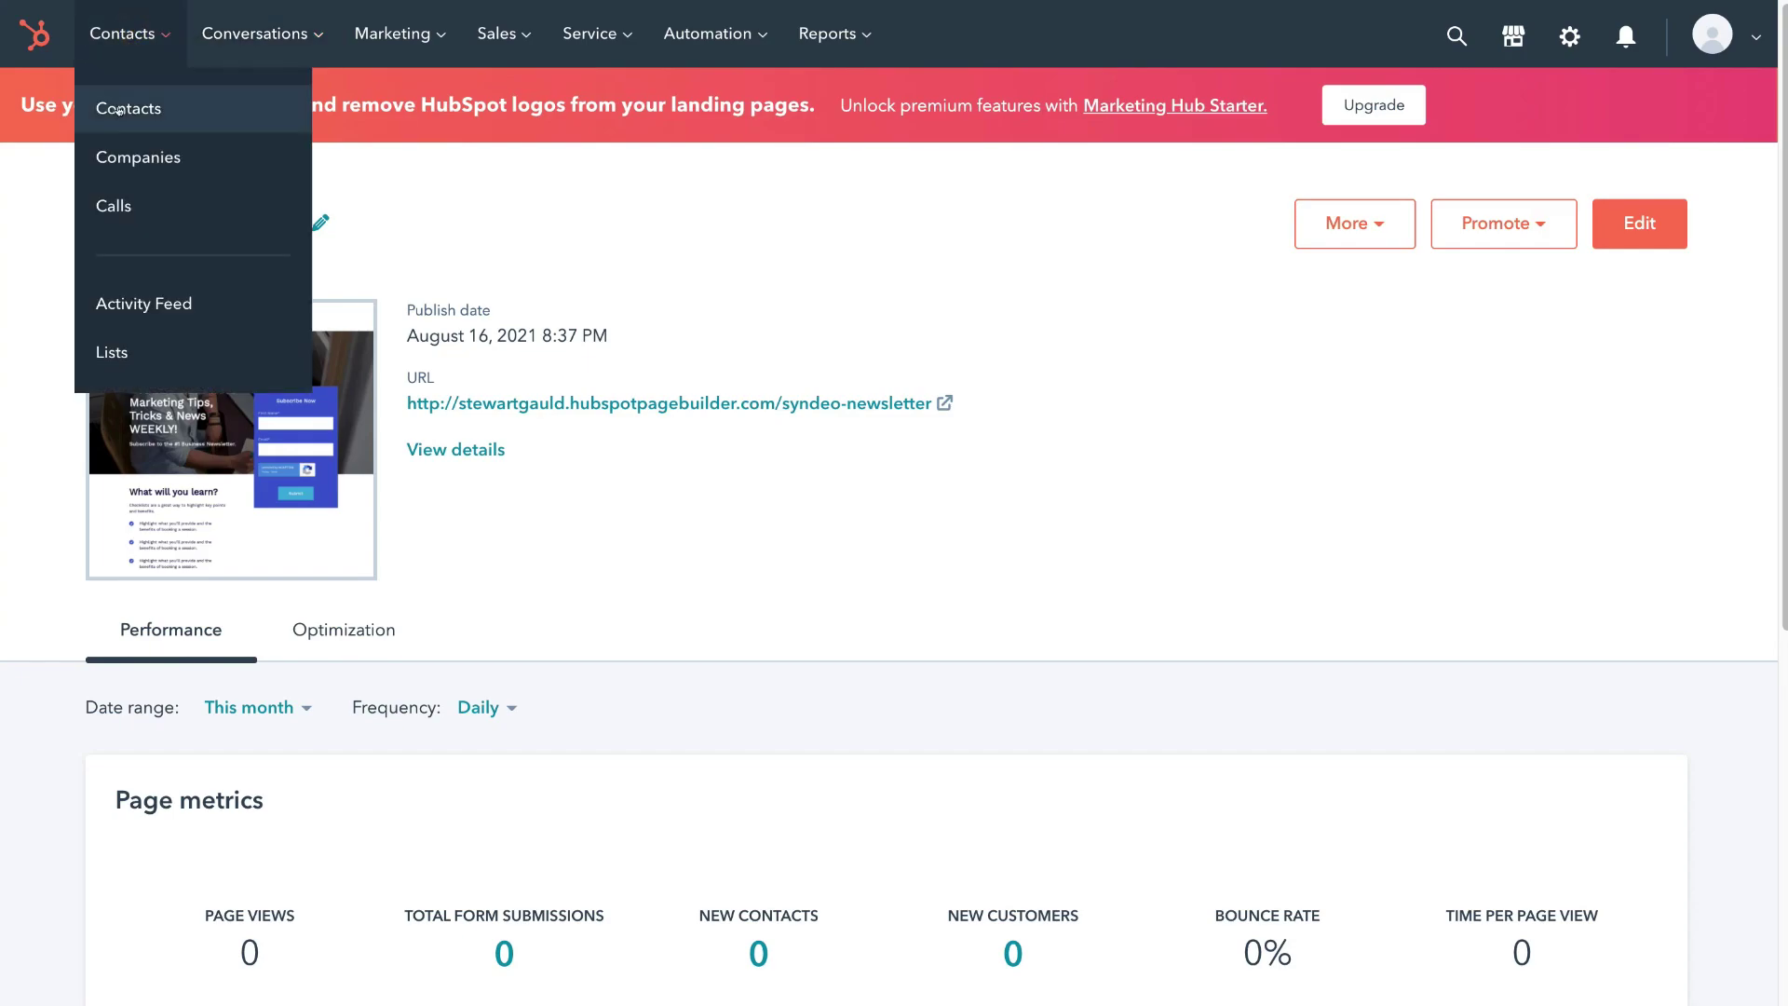
click(199, 109)
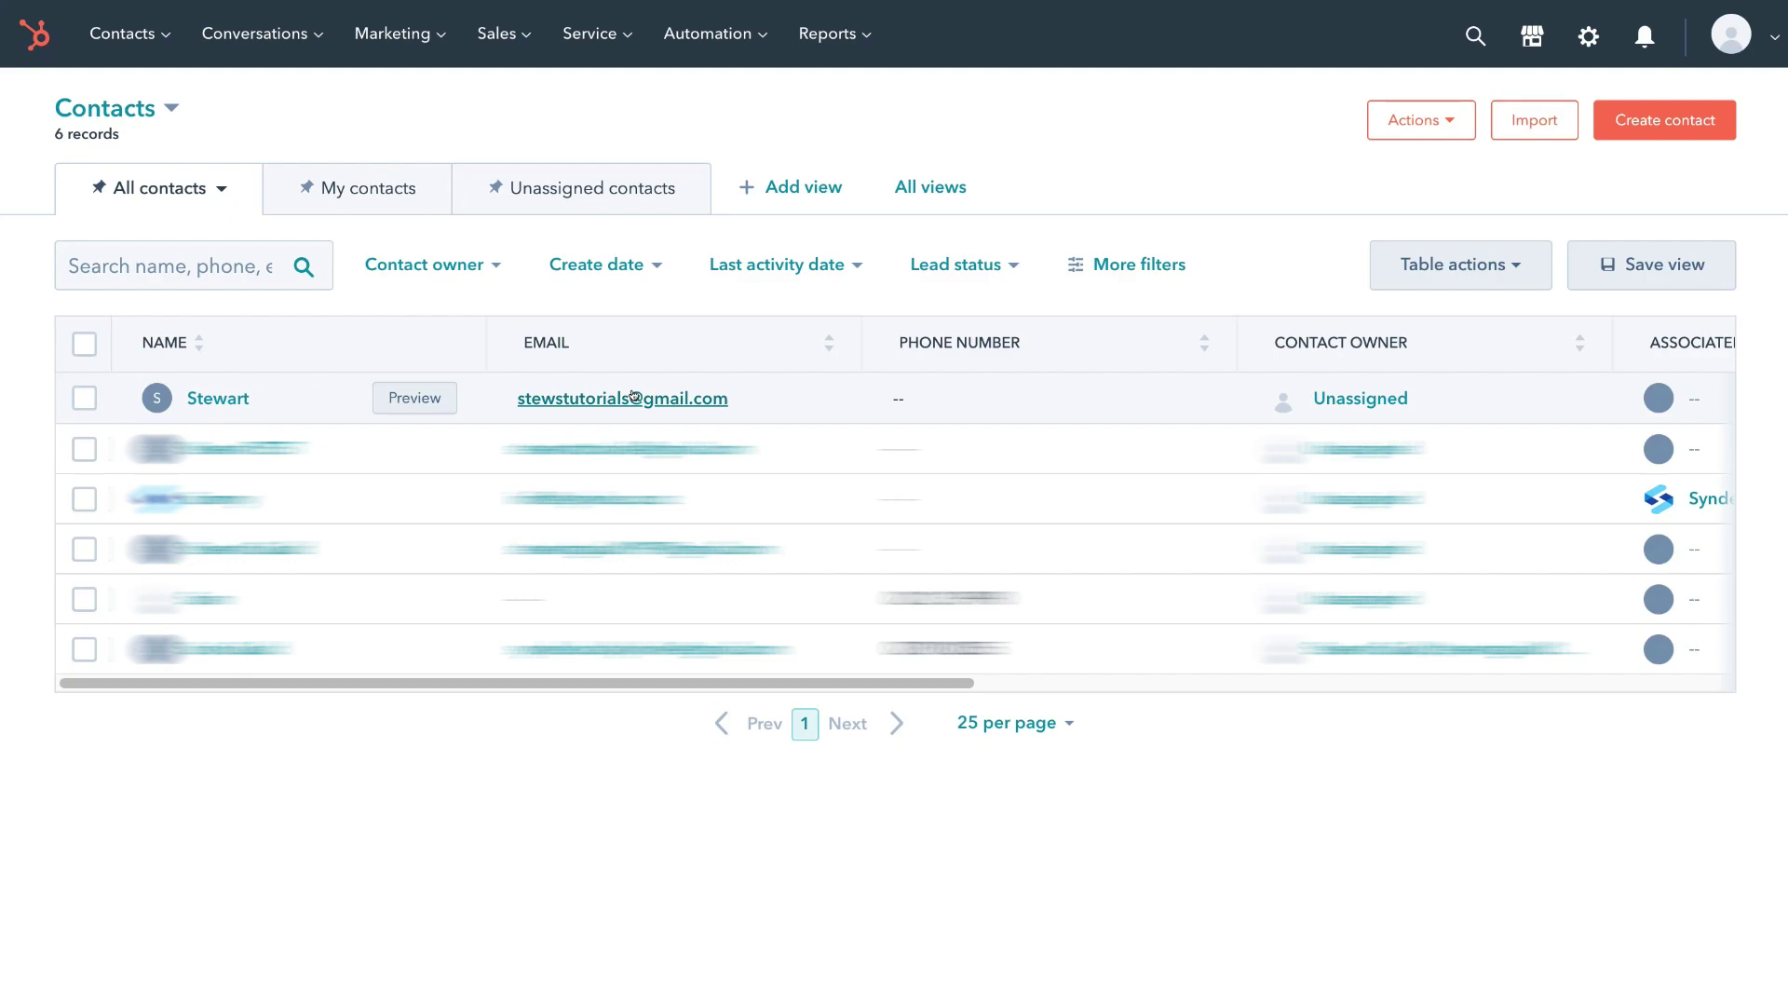
Open the marketing email overview and look over its email list and setup options.
click(412, 31)
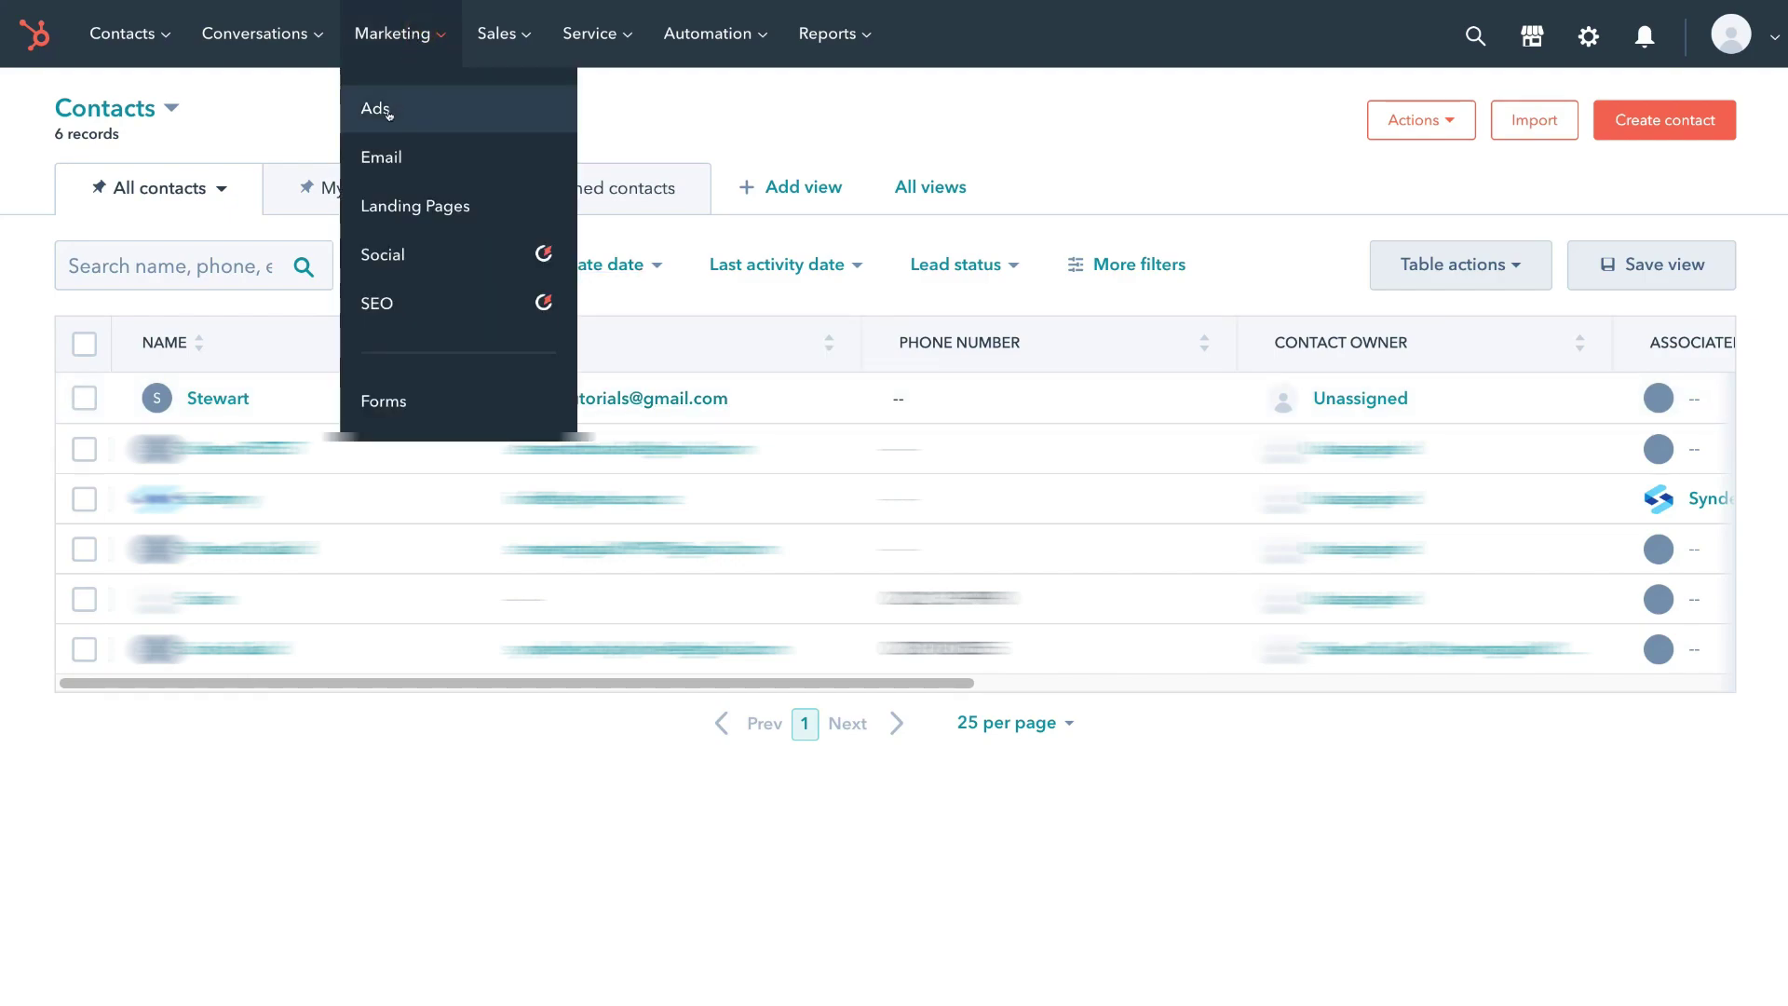
click(438, 161)
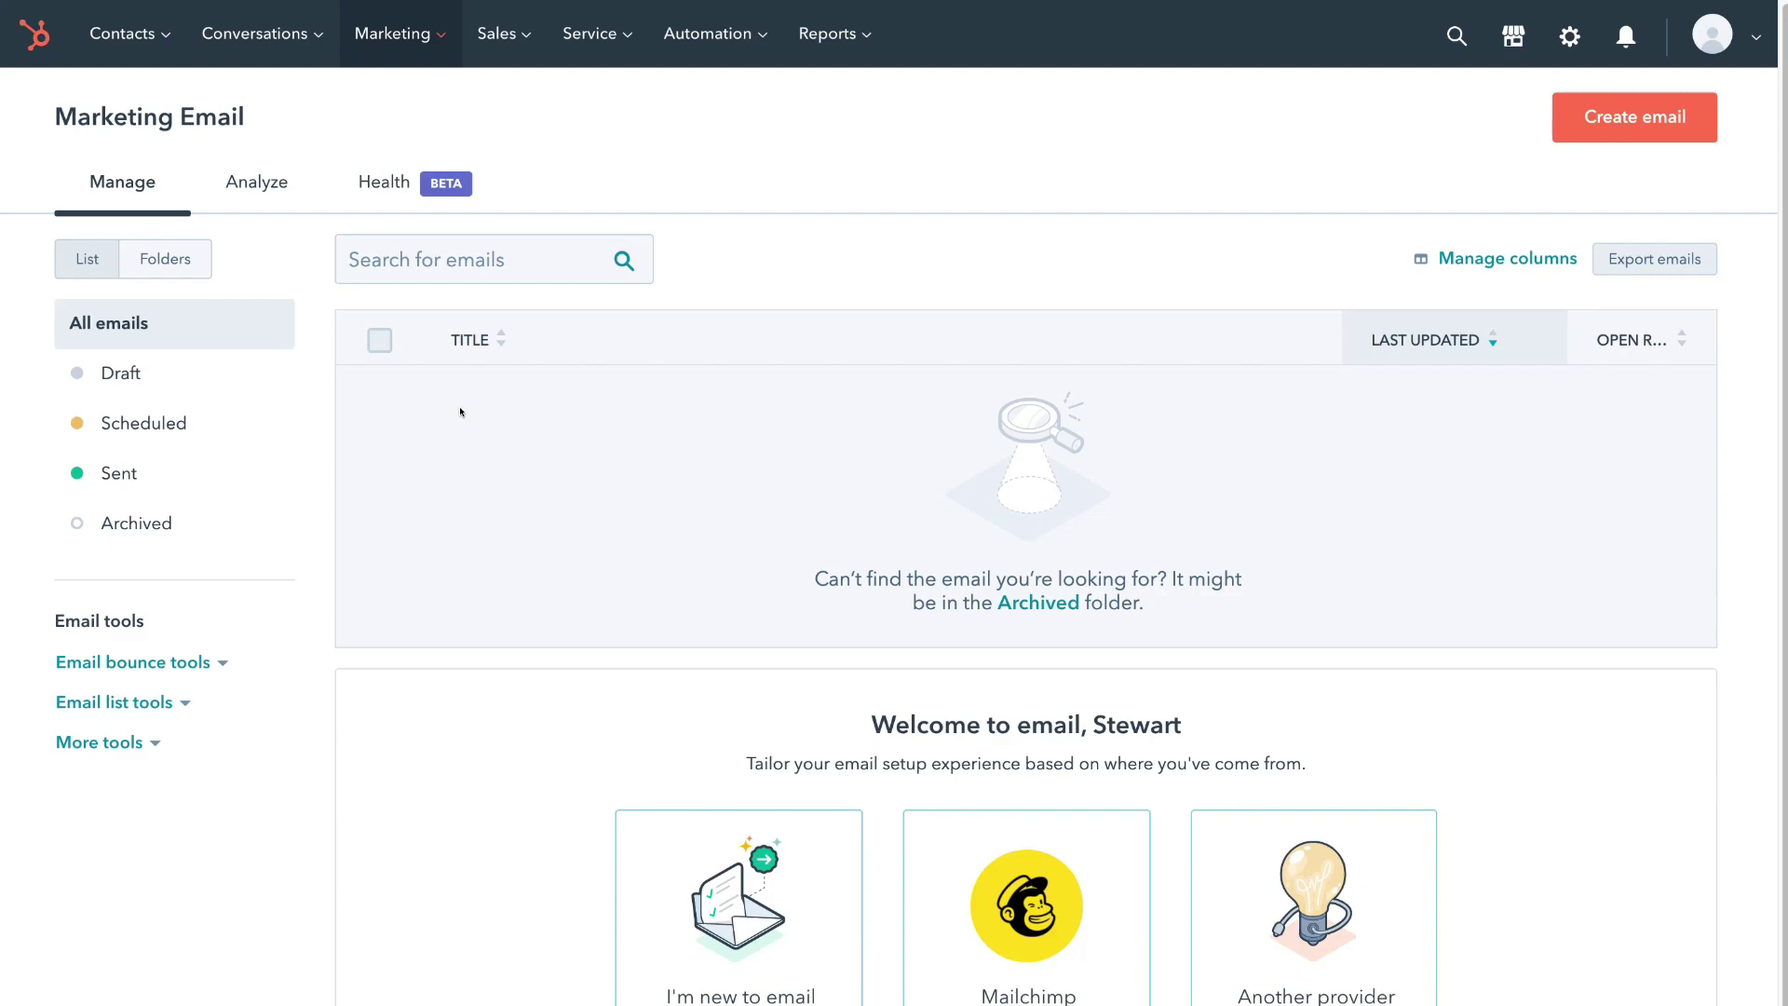
scroll(459, 411, down, 2)
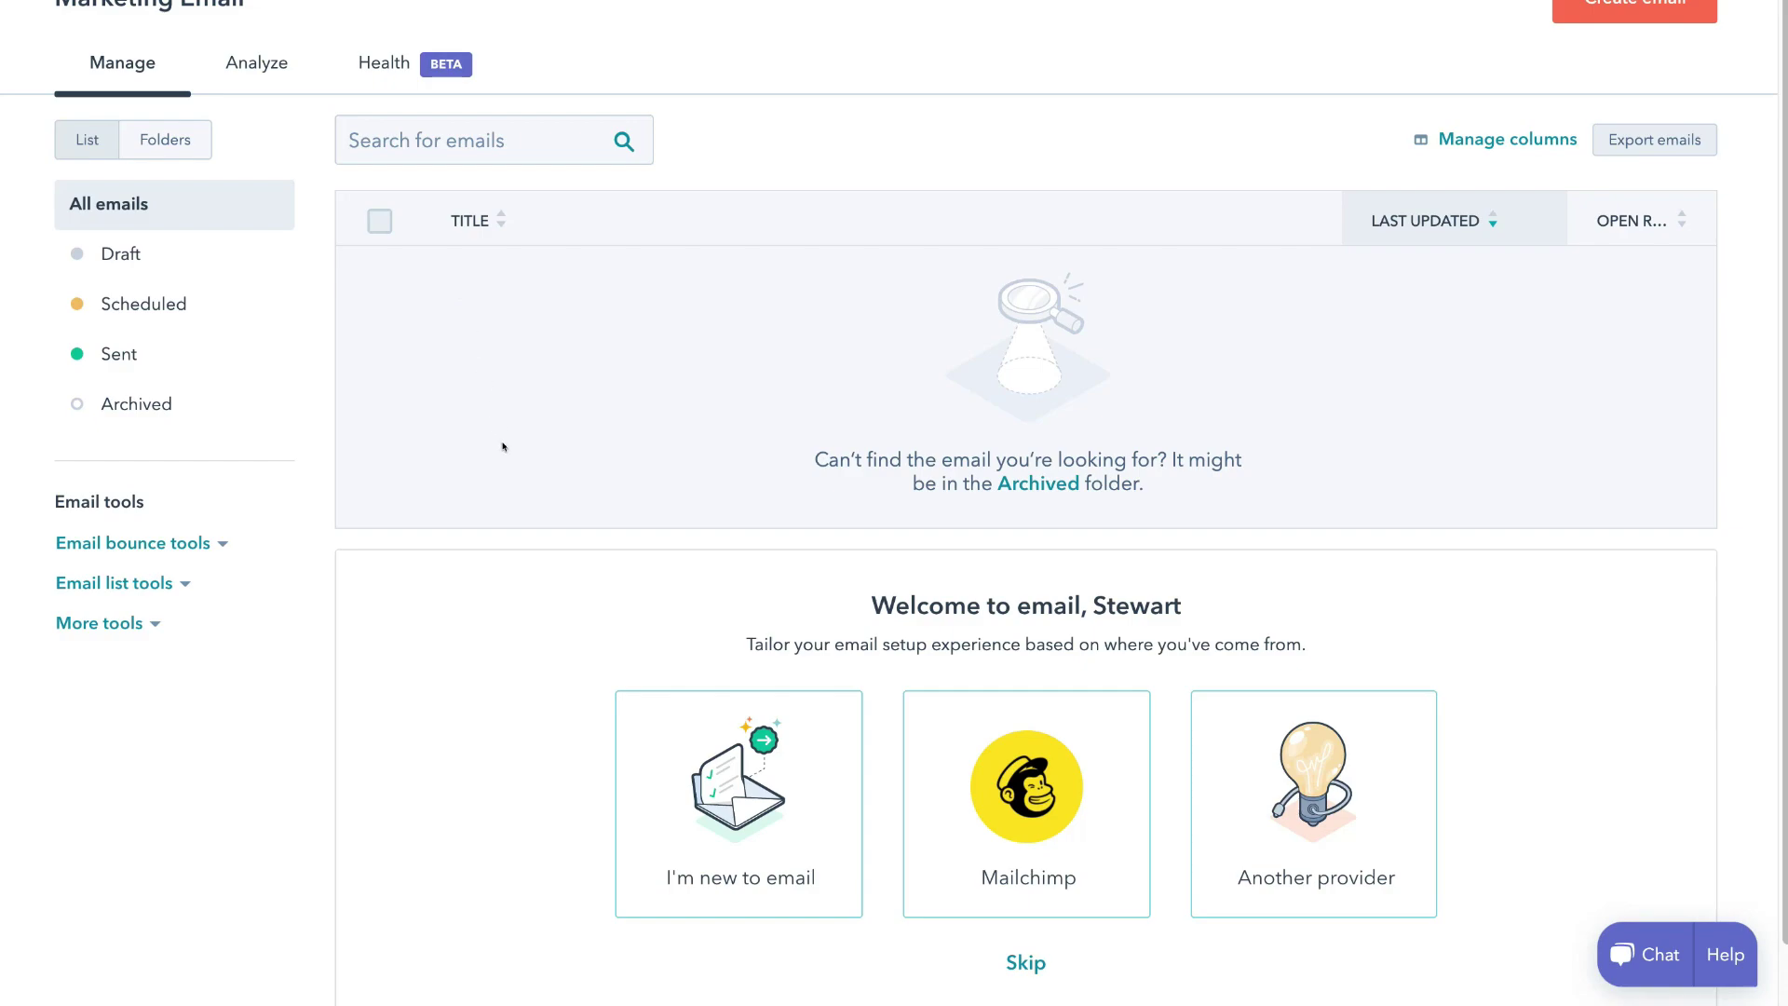